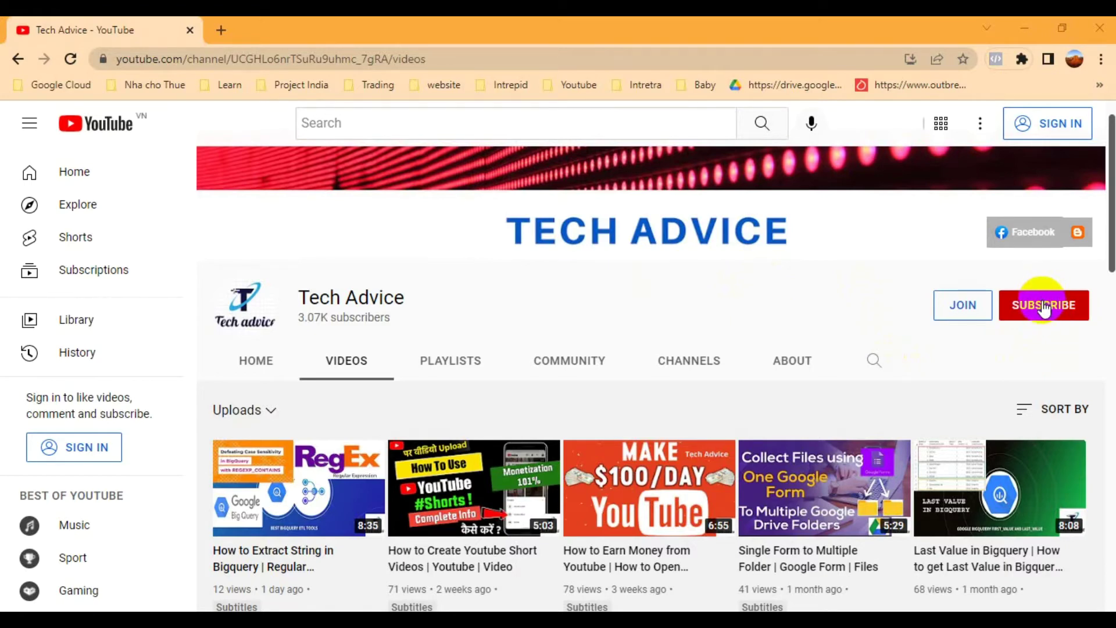
Open the Tech Advice blog at techadvicecloud.blogspot.com in a new tab.
{"action": "left_click", "coordinate": [221, 32]}
{"action": "type", "text": "tech"}
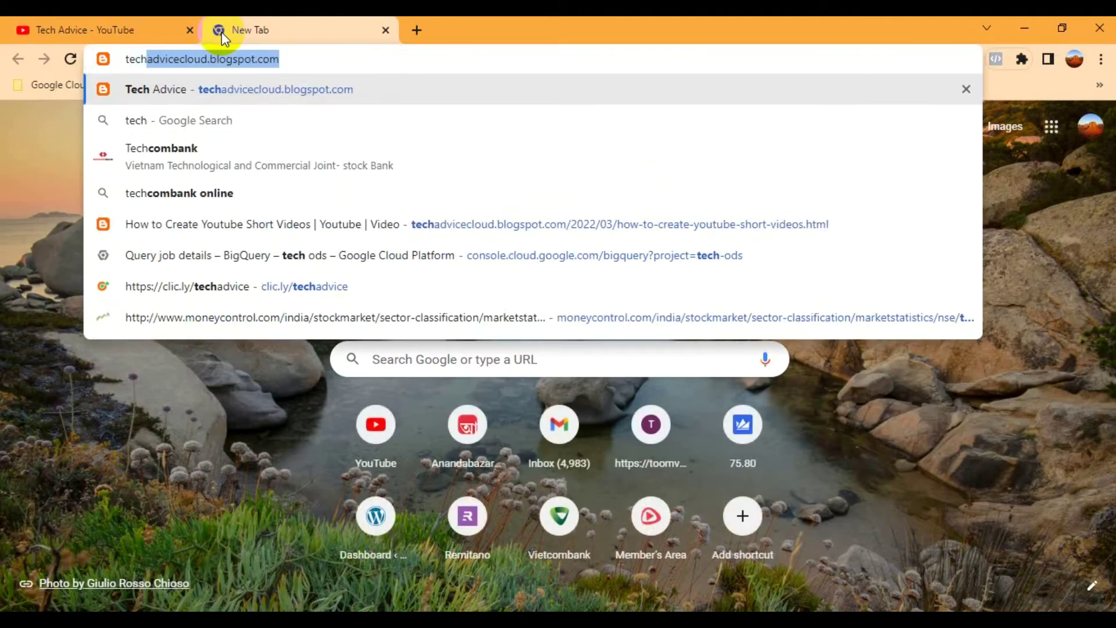
{"action": "key", "text": "Return"}
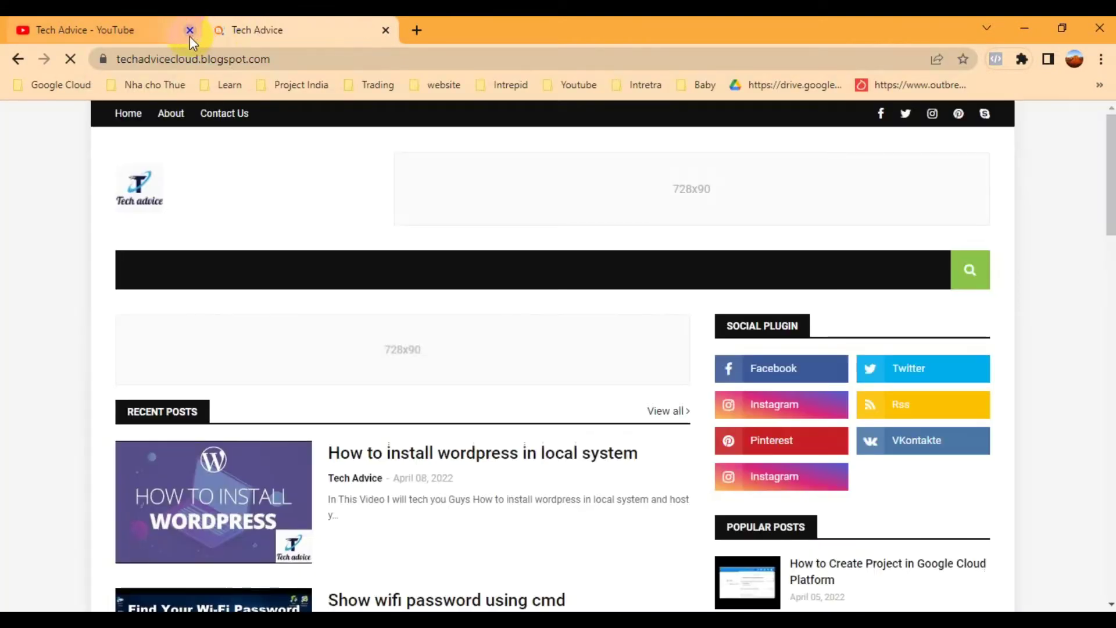
Close the YouTube channel tab and browse the blog's recent posts.
{"action": "left_click", "coordinate": [186, 31]}
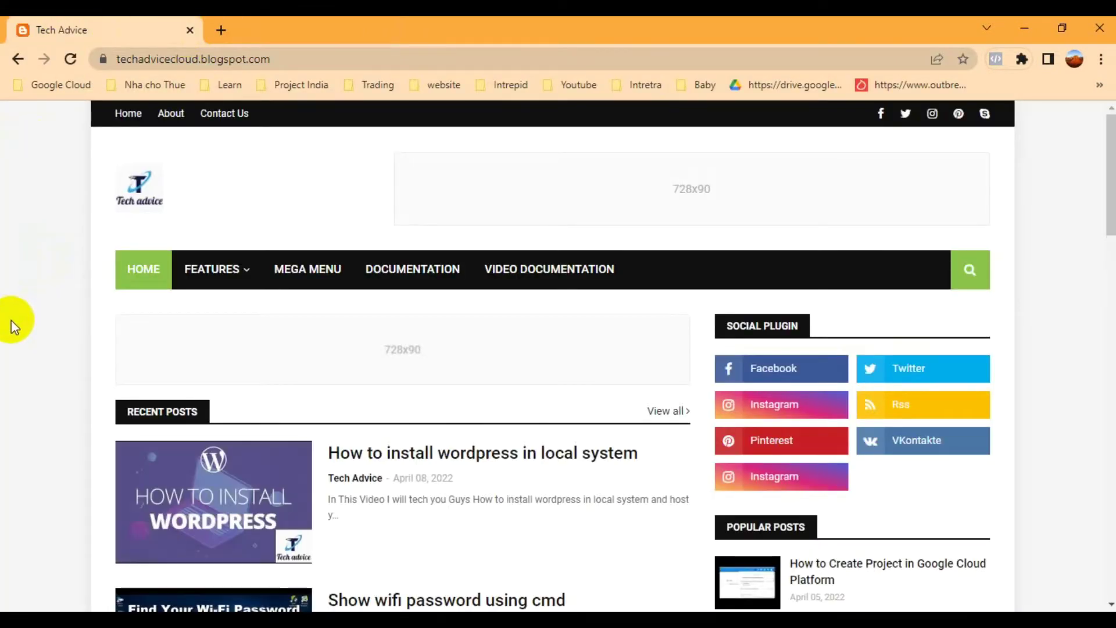
{"action": "scroll", "coordinate": [12, 320], "scroll_direction": "down", "scroll_amount": 1}
{"action": "scroll", "coordinate": [12, 320], "scroll_direction": "down", "scroll_amount": 18}
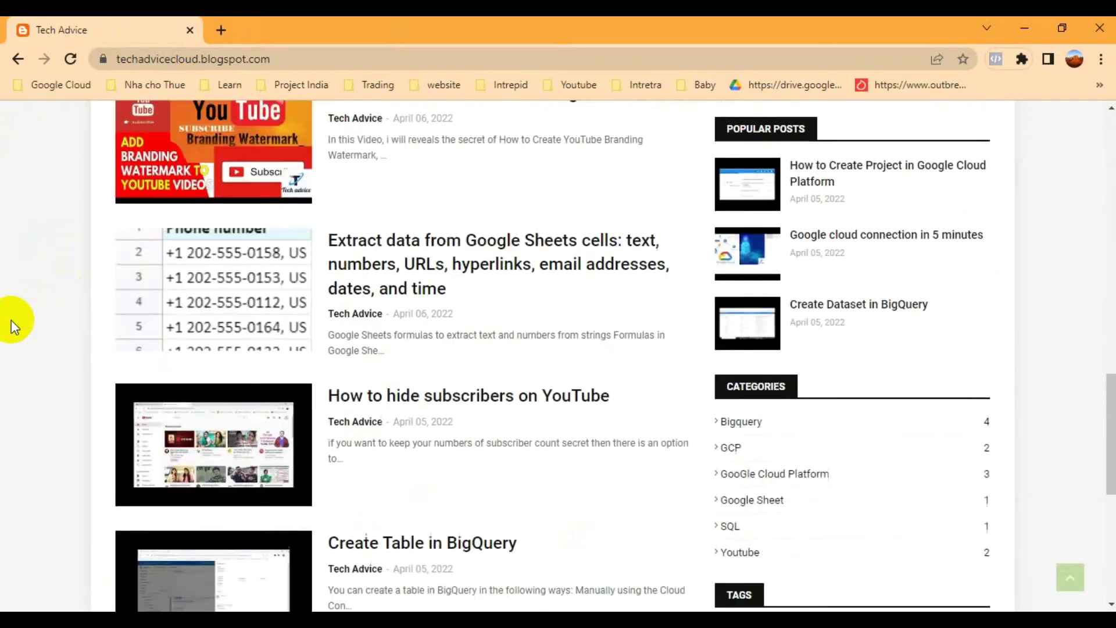
{"action": "scroll", "coordinate": [11, 320], "scroll_direction": "up", "scroll_amount": 15}
{"action": "scroll", "coordinate": [11, 320], "scroll_direction": "up", "scroll_amount": 5}
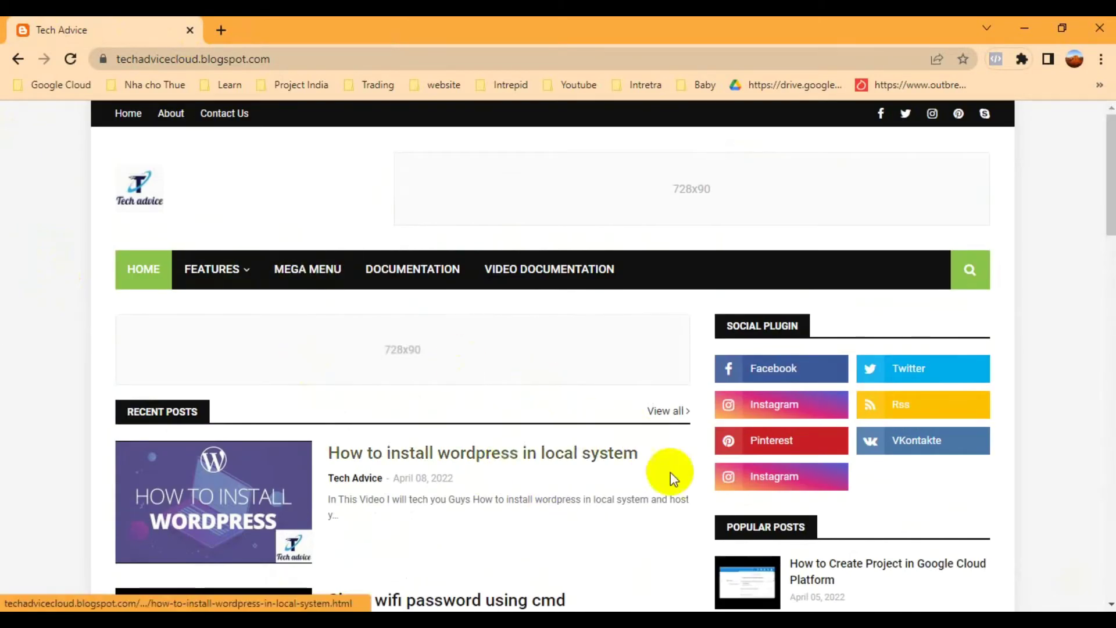
{"action": "scroll", "coordinate": [494, 463], "scroll_direction": "down", "scroll_amount": 10}
{"action": "scroll", "coordinate": [490, 456], "scroll_direction": "down", "scroll_amount": 5}
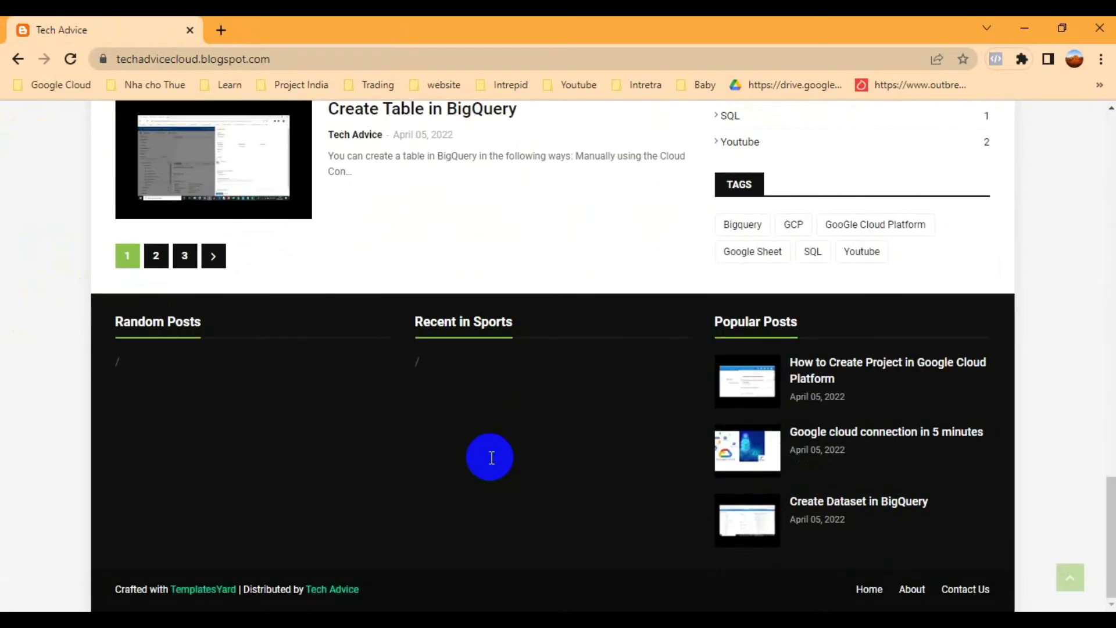
{"action": "scroll", "coordinate": [490, 457], "scroll_direction": "up", "scroll_amount": 15}
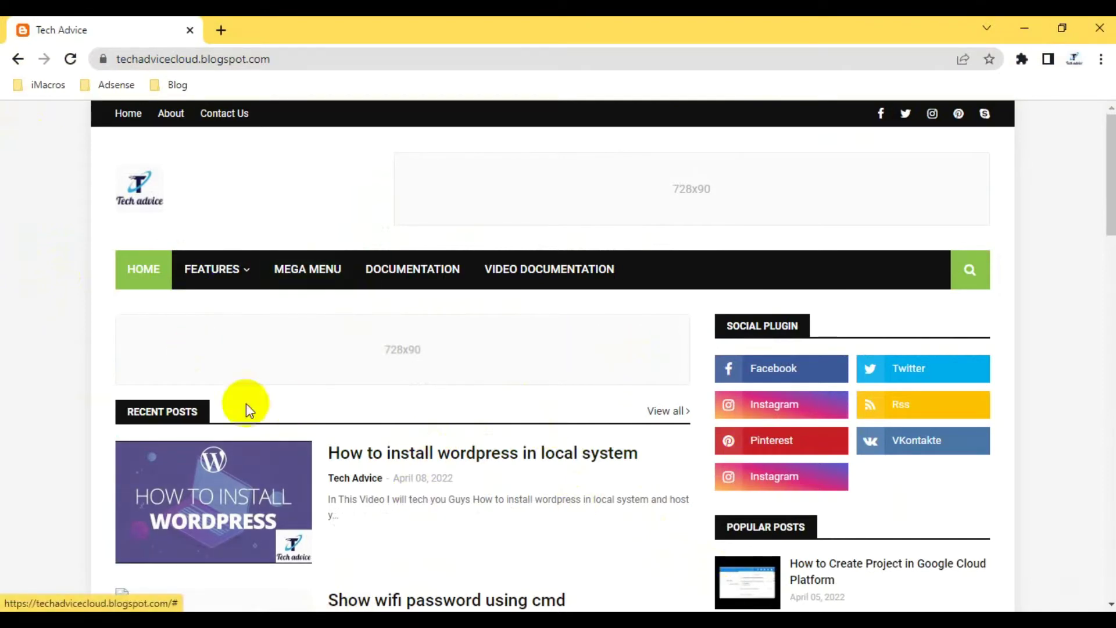
{"action": "scroll", "coordinate": [249, 335], "scroll_direction": "down", "scroll_amount": 8}
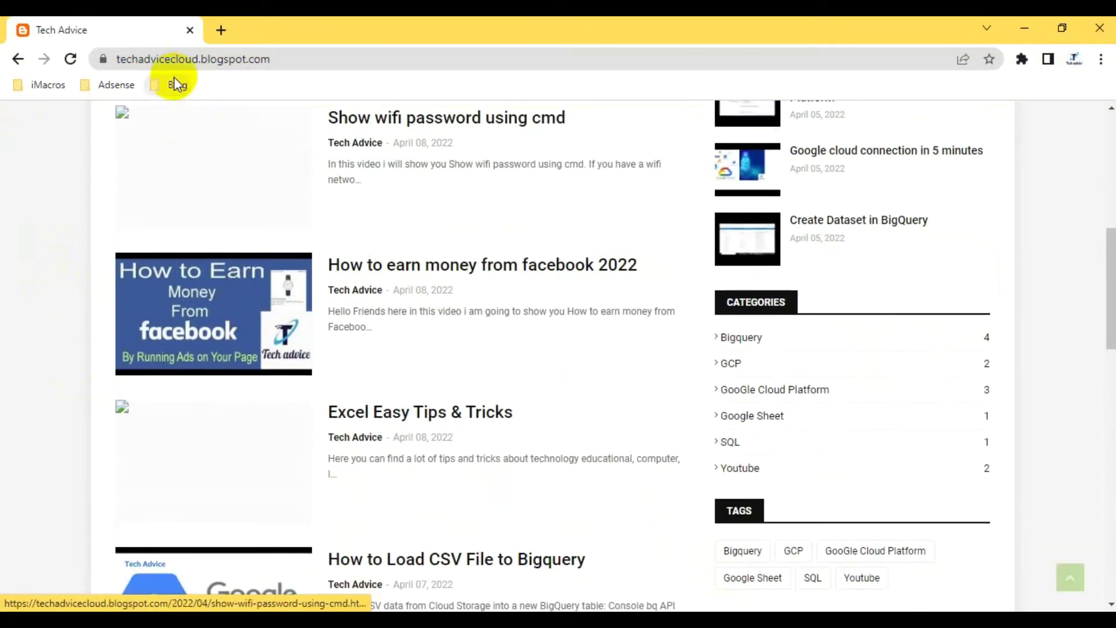
From the Blog bookmark, reach the Tech Advice blog's Blogger Settings and open the Google Analytics property ID entry.
{"action": "left_click", "coordinate": [174, 86]}
{"action": "left_click", "coordinate": [217, 109]}
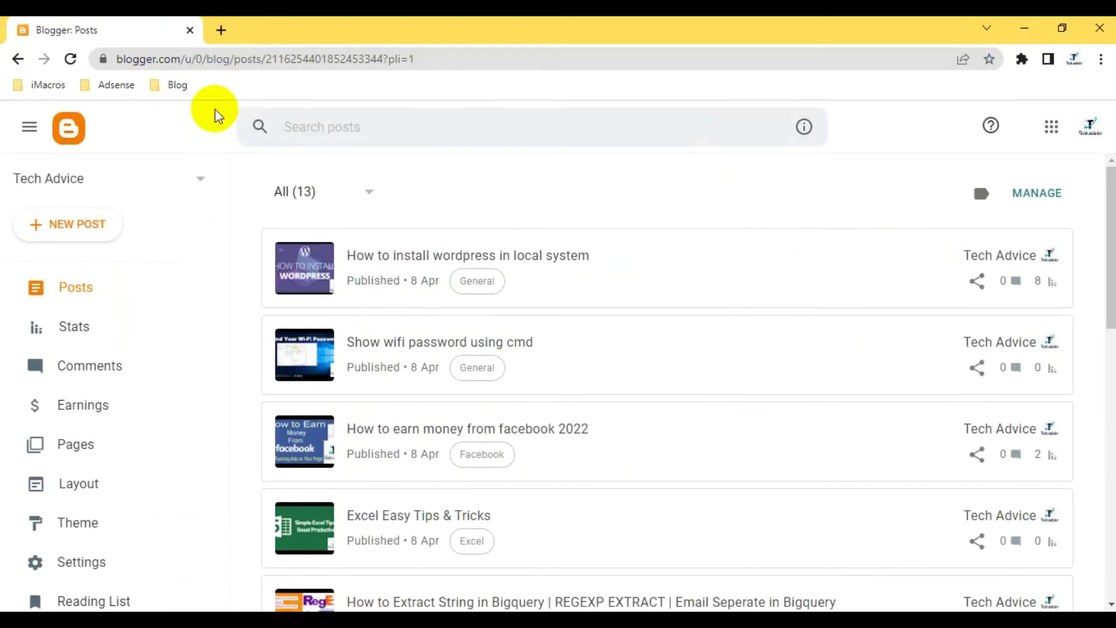
{"action": "scroll", "coordinate": [55, 399], "scroll_direction": "down", "scroll_amount": 3}
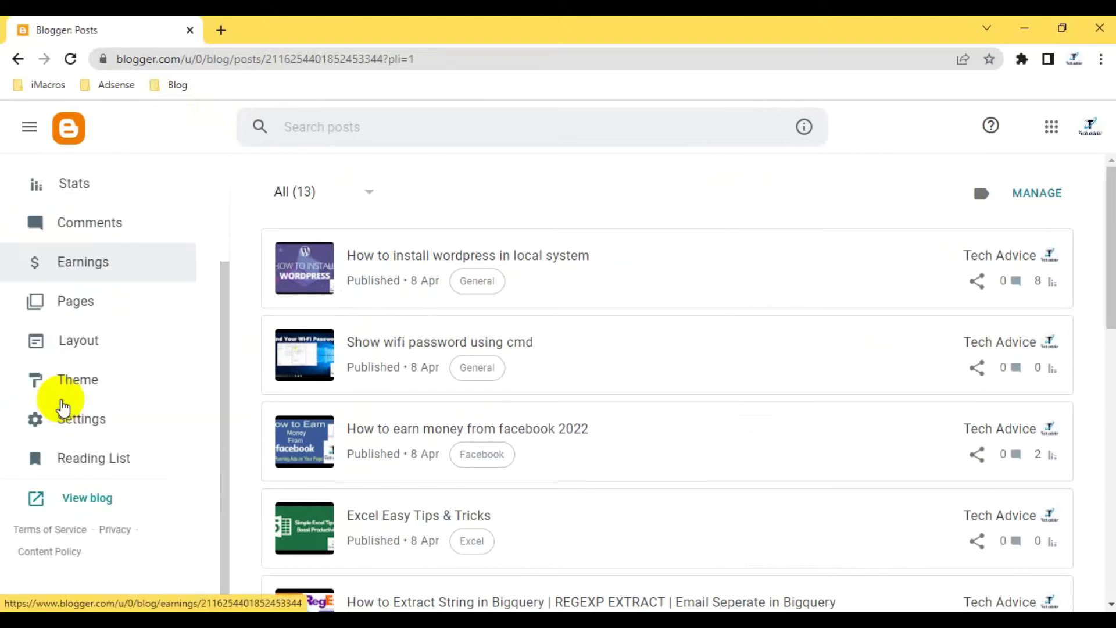
{"action": "left_click", "coordinate": [92, 430]}
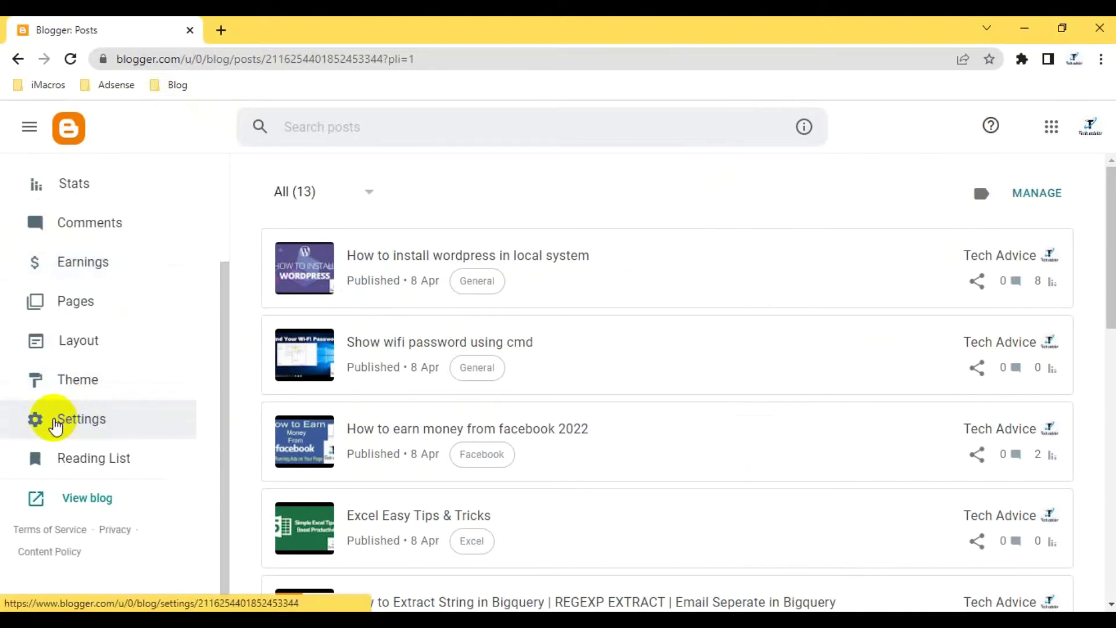
{"action": "left_click", "coordinate": [88, 420]}
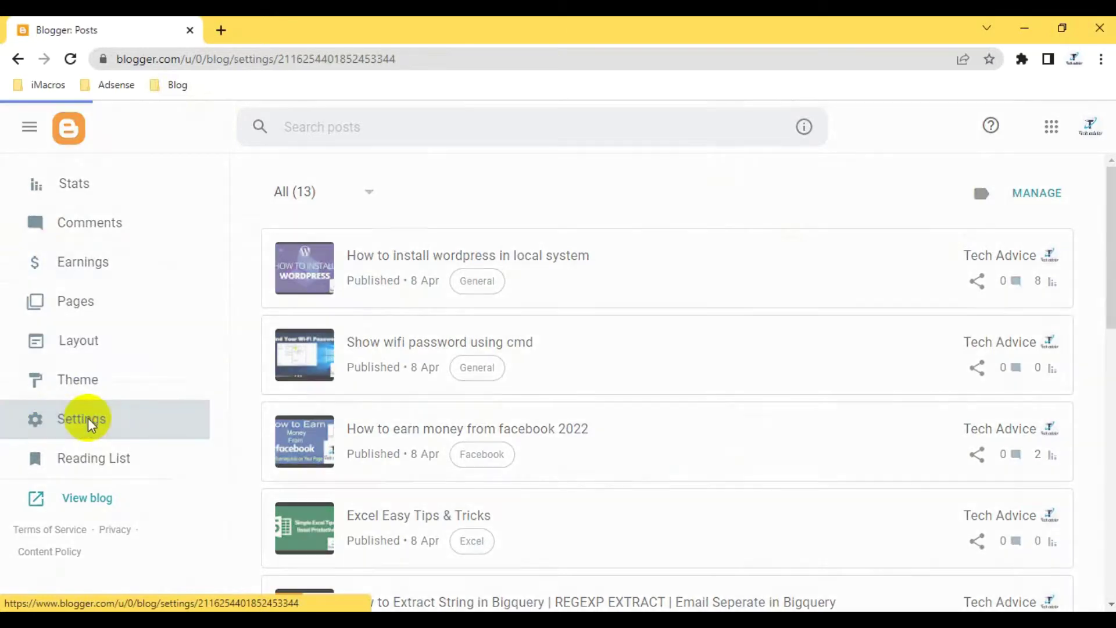
{"action": "scroll", "coordinate": [267, 416], "scroll_direction": "down", "scroll_amount": 2}
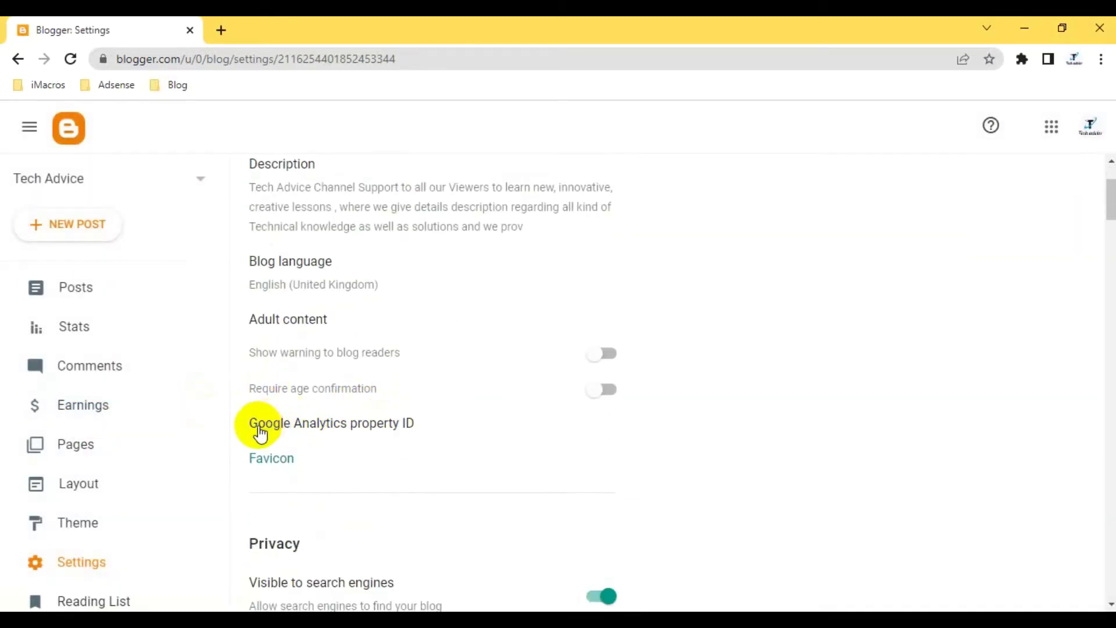
{"action": "left_click", "coordinate": [389, 429]}
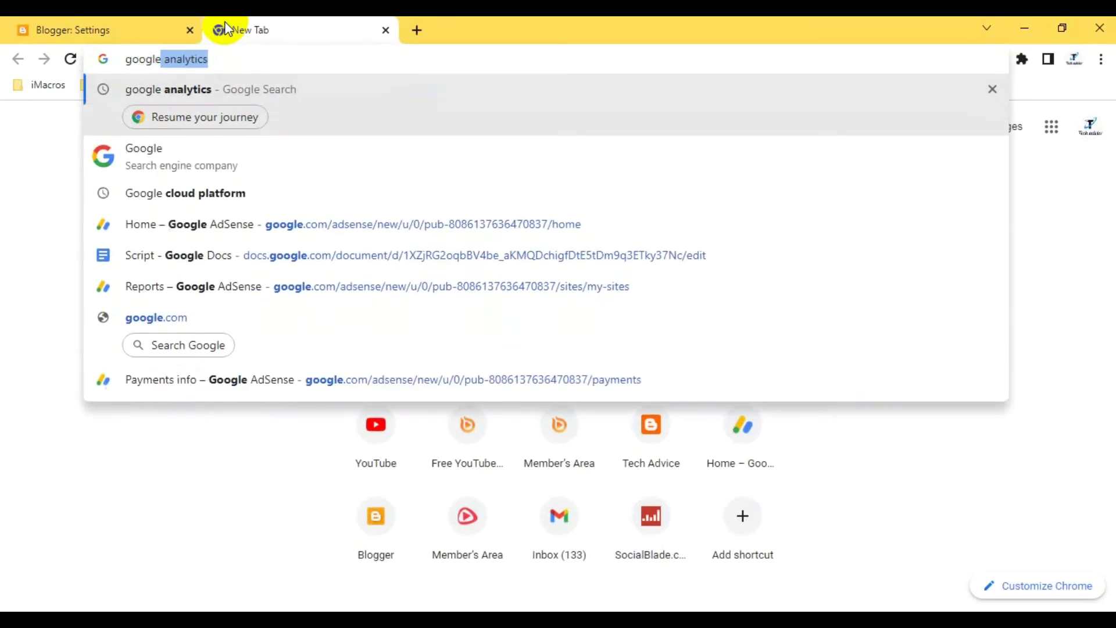
Search for 'google analytics' and open the Google Analytics site at analytics.google.com.
{"action": "key", "text": "Return"}
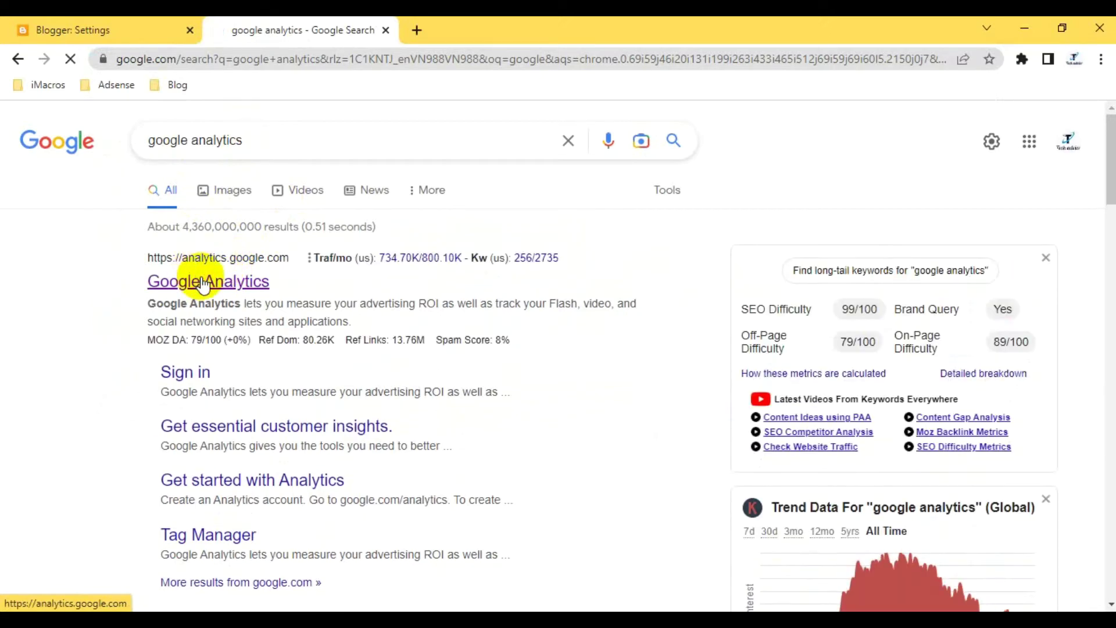
{"action": "left_click", "coordinate": [202, 285]}
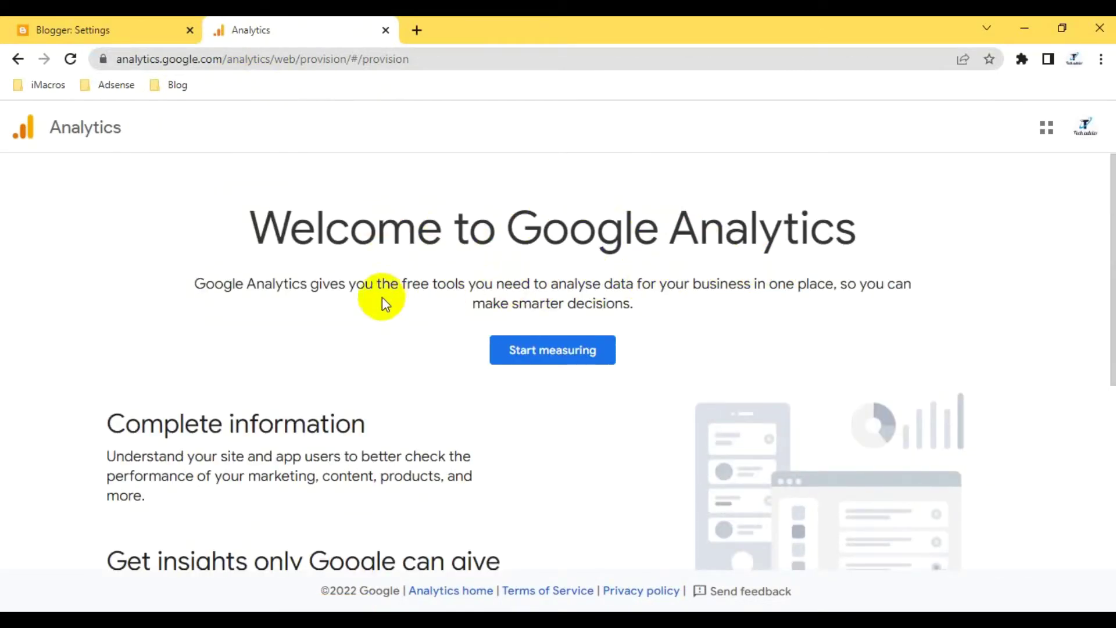
Choose Start measuring on the Analytics welcome page to begin a new account.
{"action": "scroll", "coordinate": [384, 409], "scroll_direction": "down", "scroll_amount": 5}
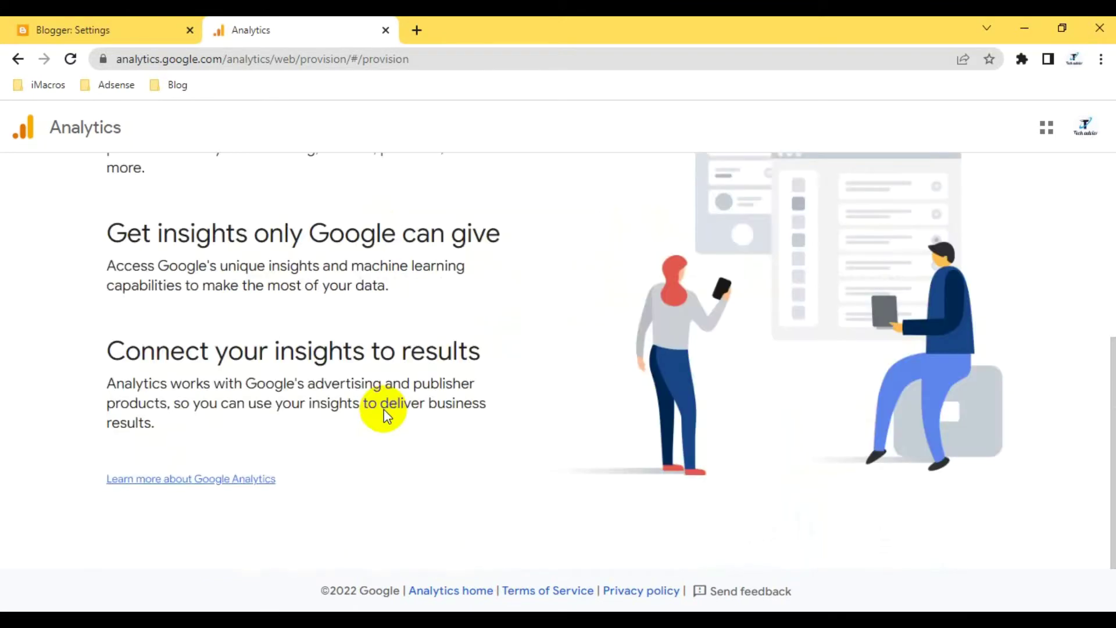
{"action": "scroll", "coordinate": [384, 409], "scroll_direction": "up", "scroll_amount": 5}
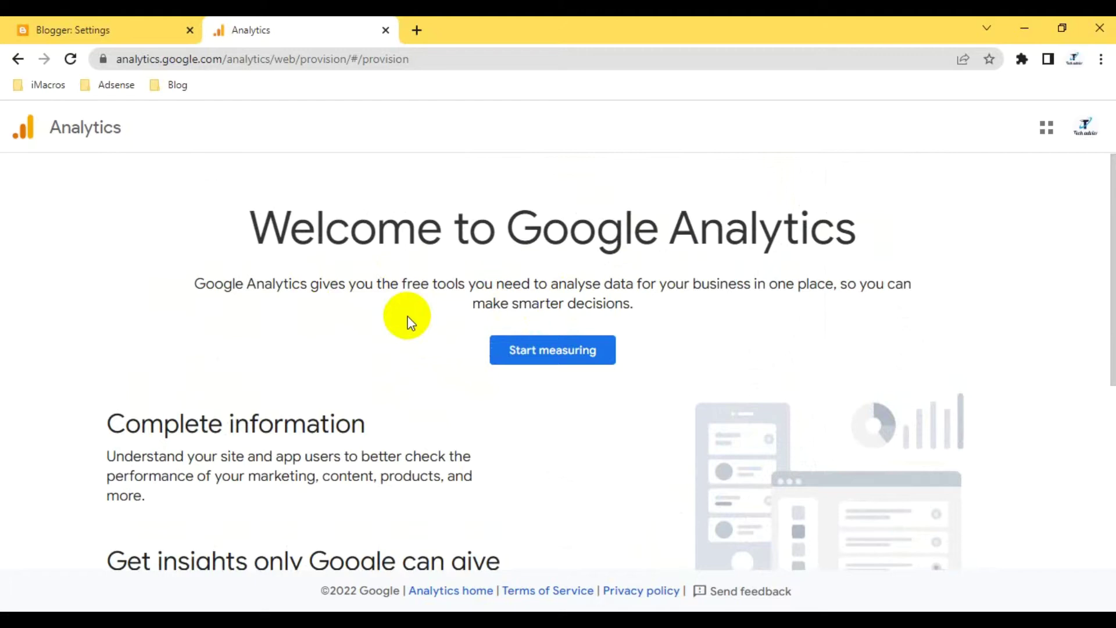
{"action": "left_click", "coordinate": [528, 351]}
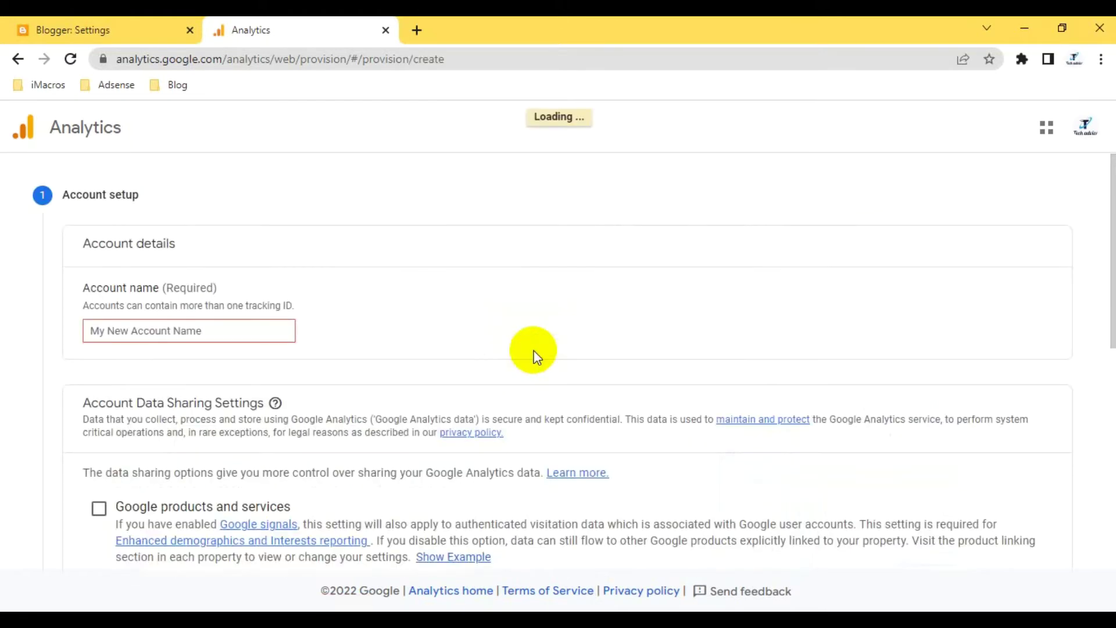
Name the account 'Tech Advice', enable sharing with Google products and services, and proceed to property setup.
{"action": "scroll", "coordinate": [323, 319], "scroll_direction": "down", "scroll_amount": 1}
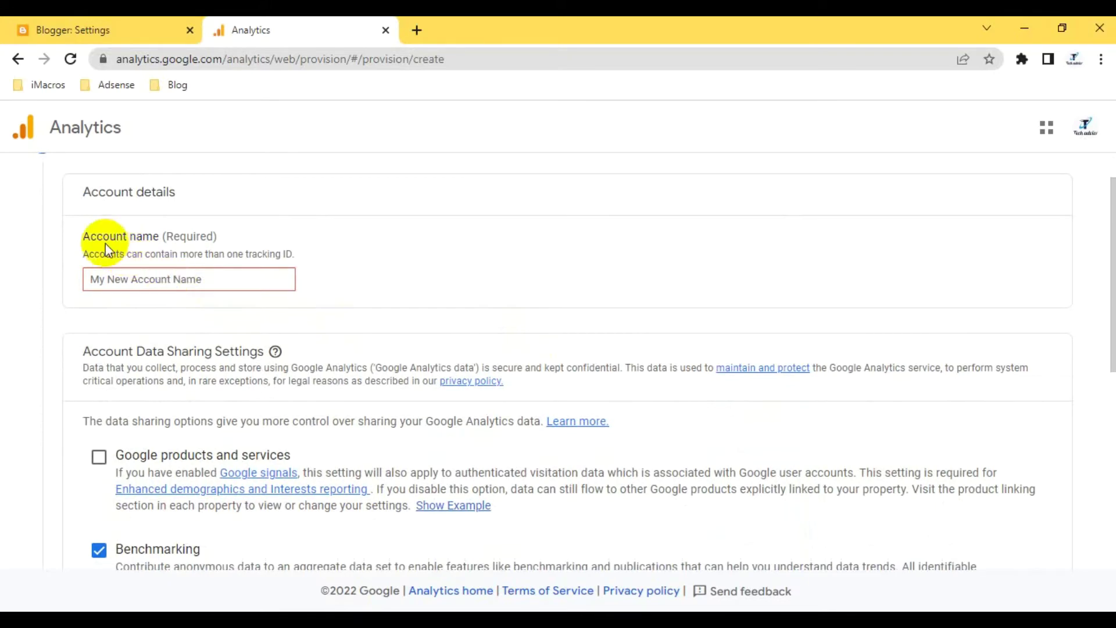
{"action": "left_click", "coordinate": [164, 280]}
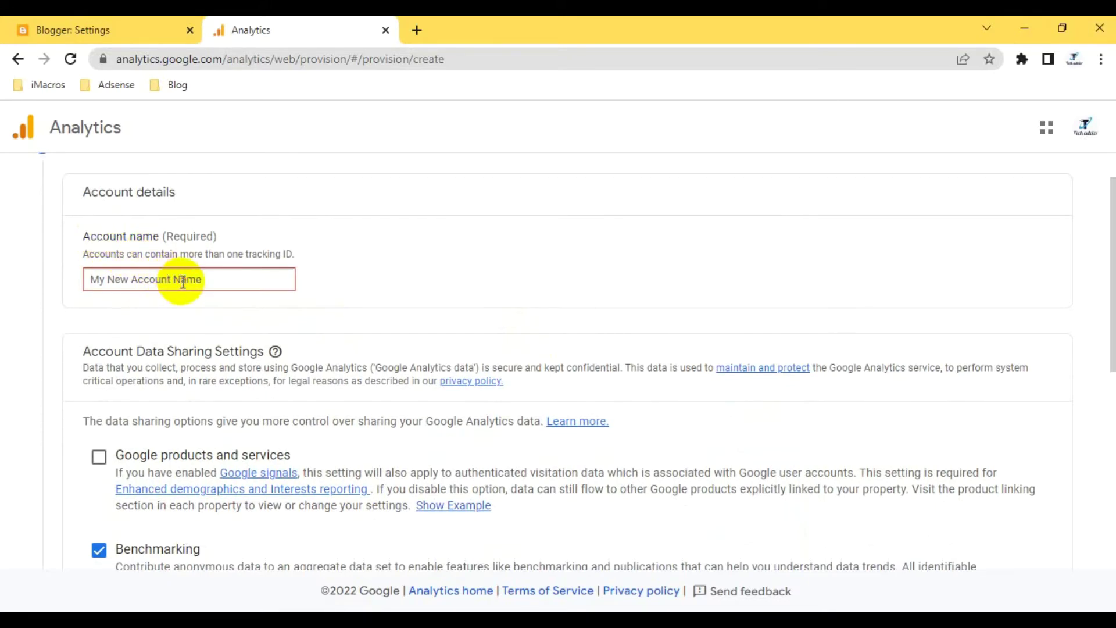
{"action": "type", "text": "Tech"}
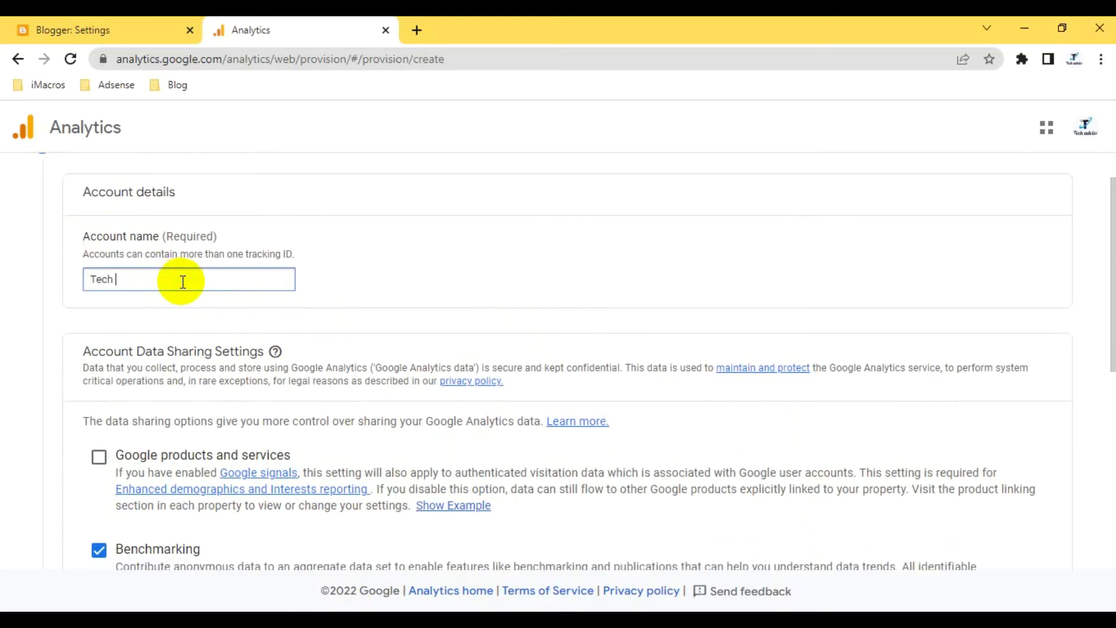
{"action": "type", "text": " Advice"}
{"action": "left_click", "coordinate": [360, 309]}
{"action": "scroll", "coordinate": [364, 312], "scroll_direction": "down", "scroll_amount": 1}
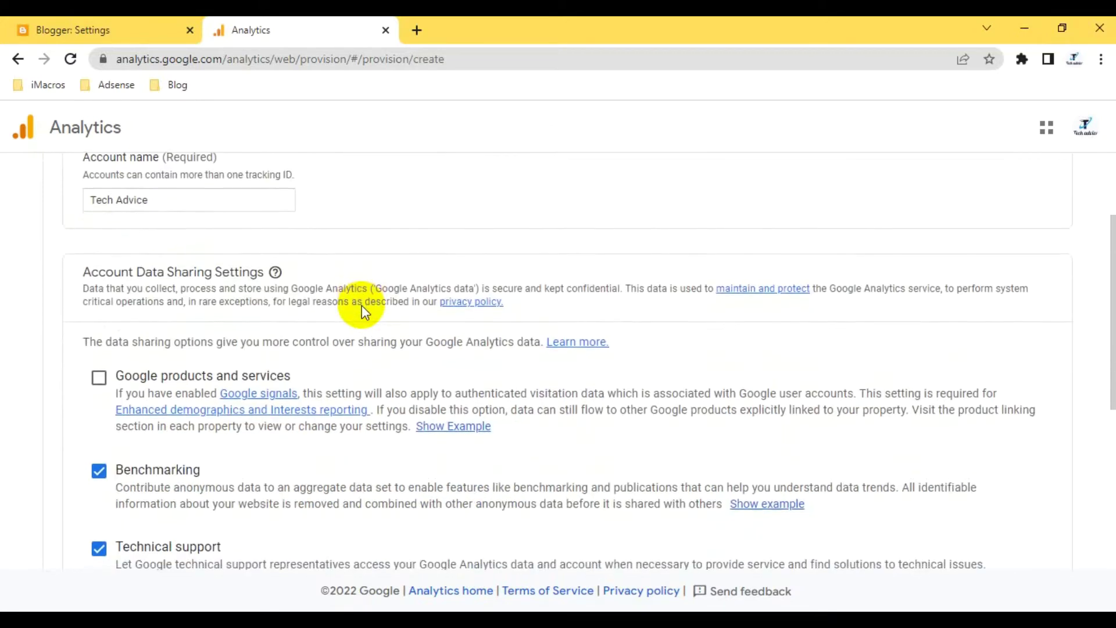
{"action": "scroll", "coordinate": [361, 305], "scroll_direction": "up", "scroll_amount": 1}
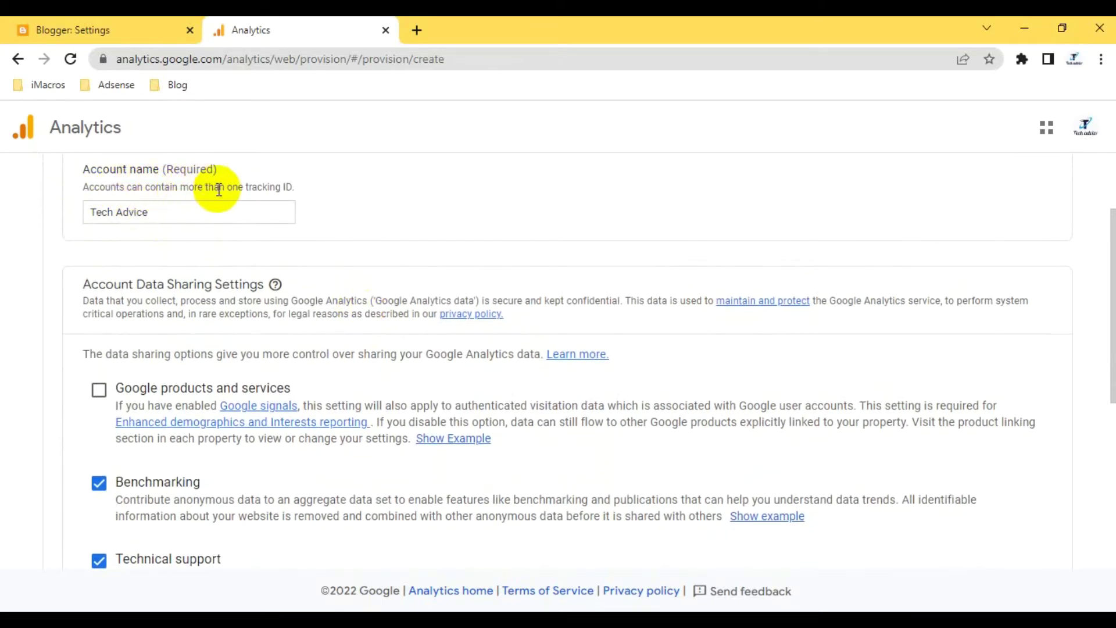
{"action": "scroll", "coordinate": [280, 341], "scroll_direction": "down", "scroll_amount": 2}
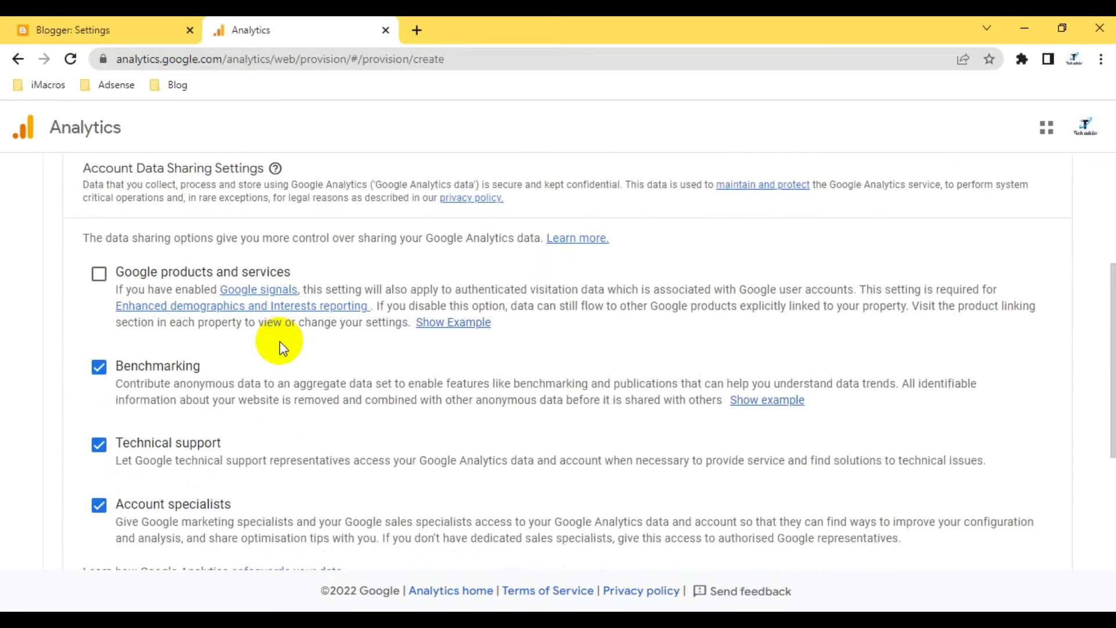
{"action": "left_click", "coordinate": [99, 273]}
{"action": "scroll", "coordinate": [314, 398], "scroll_direction": "down", "scroll_amount": 4}
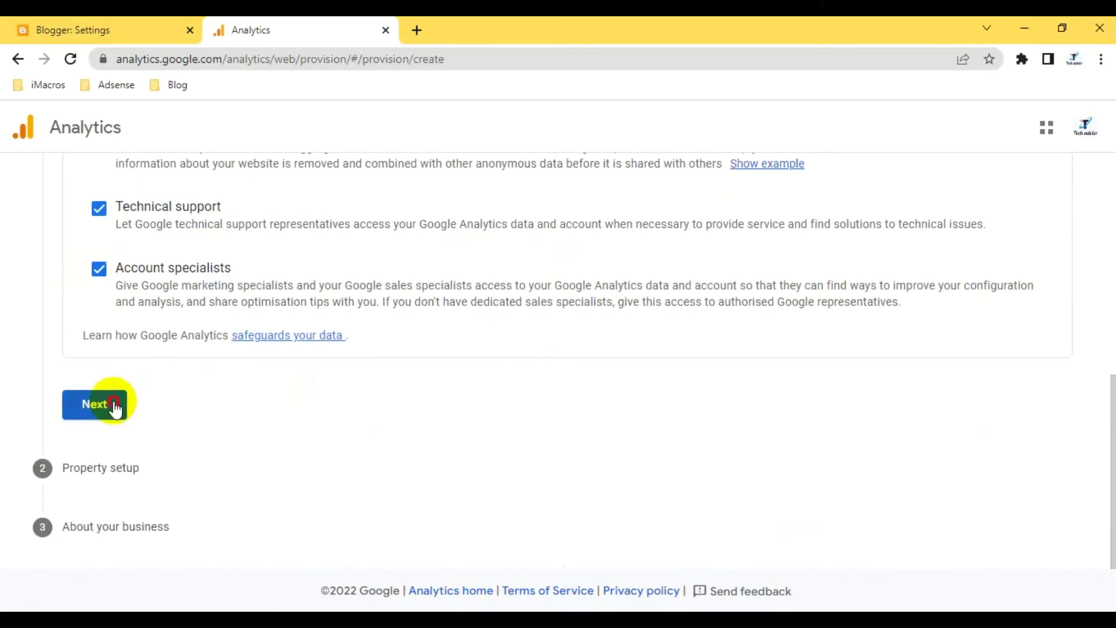
{"action": "left_click", "coordinate": [113, 405]}
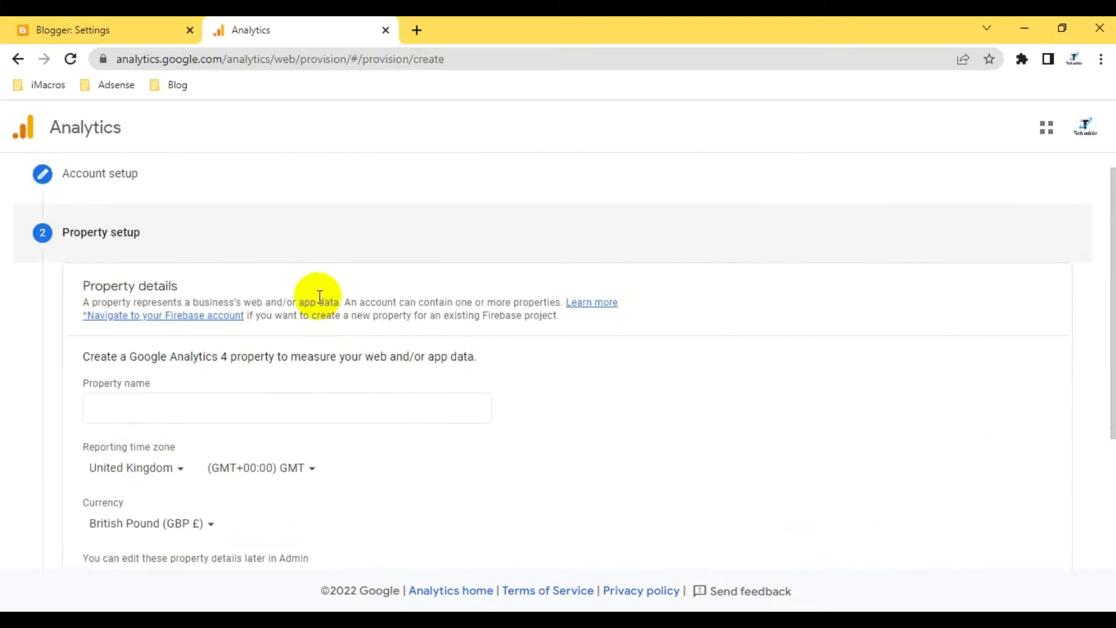
Name the property 'Tech Advice' and set its reporting country to United States.
{"action": "left_click", "coordinate": [151, 307]}
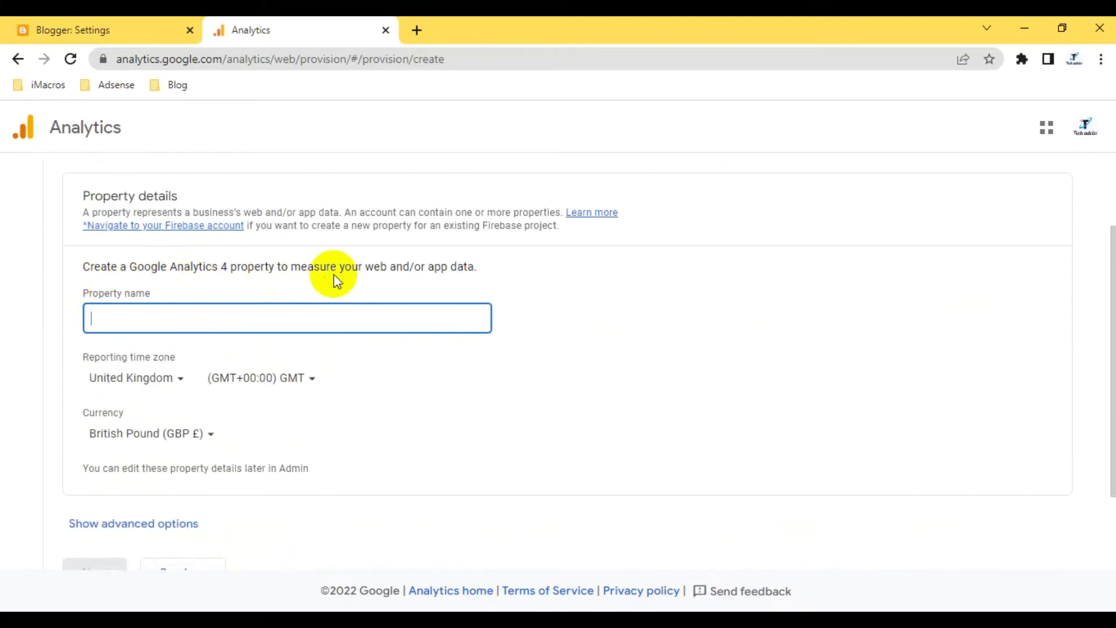
{"action": "scroll", "coordinate": [291, 308], "scroll_direction": "down", "scroll_amount": 1}
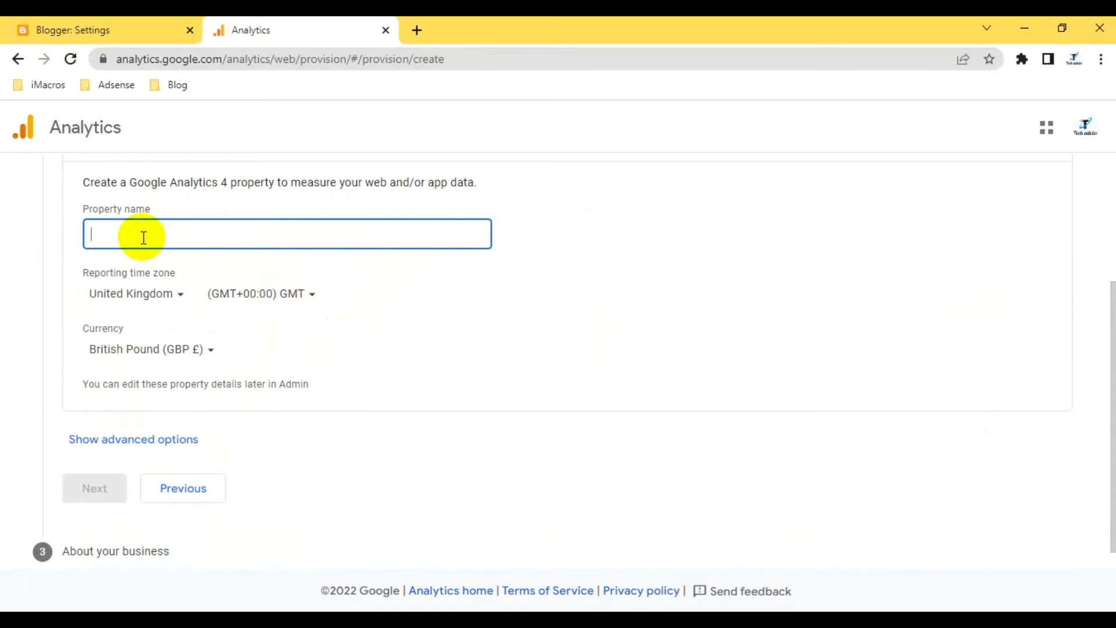
{"action": "type", "text": "Tech Advice"}
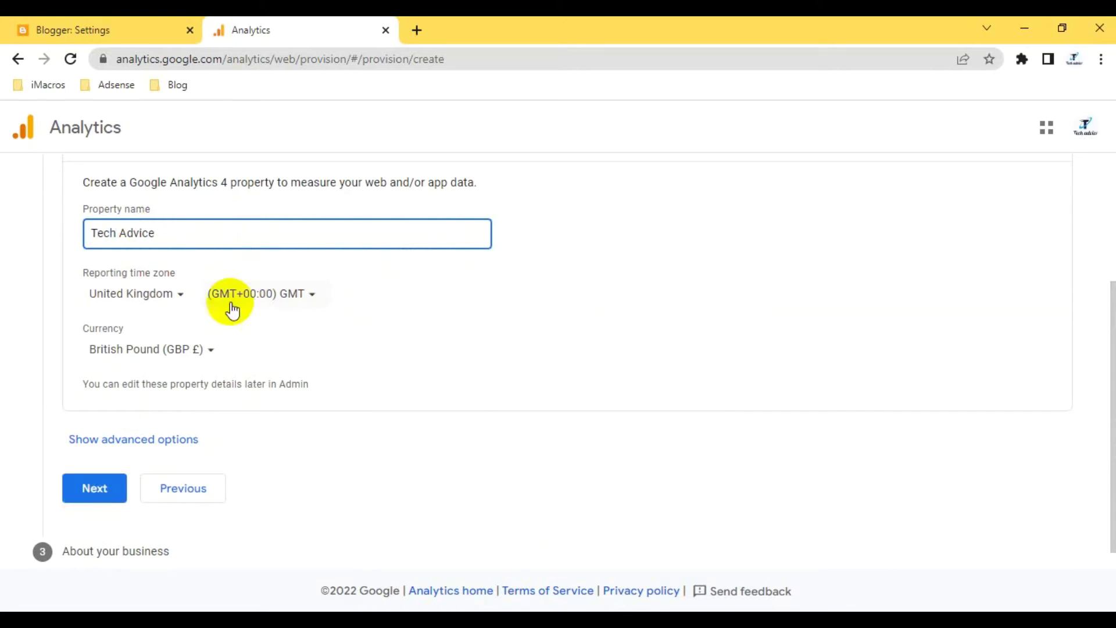
{"action": "left_click", "coordinate": [172, 296]}
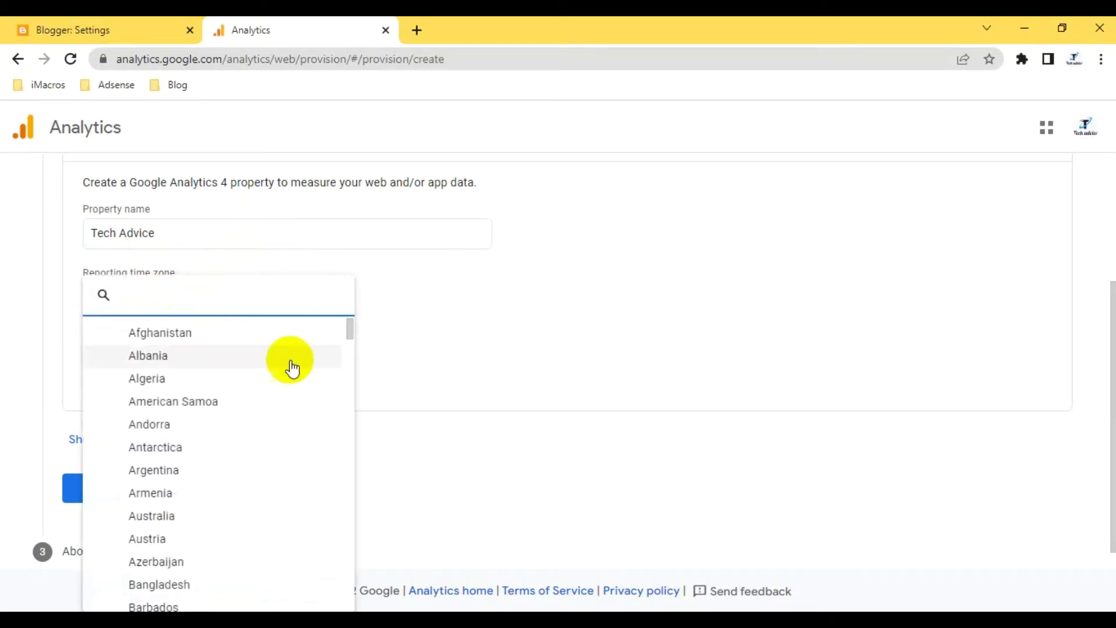
{"action": "type", "text": "usa"}
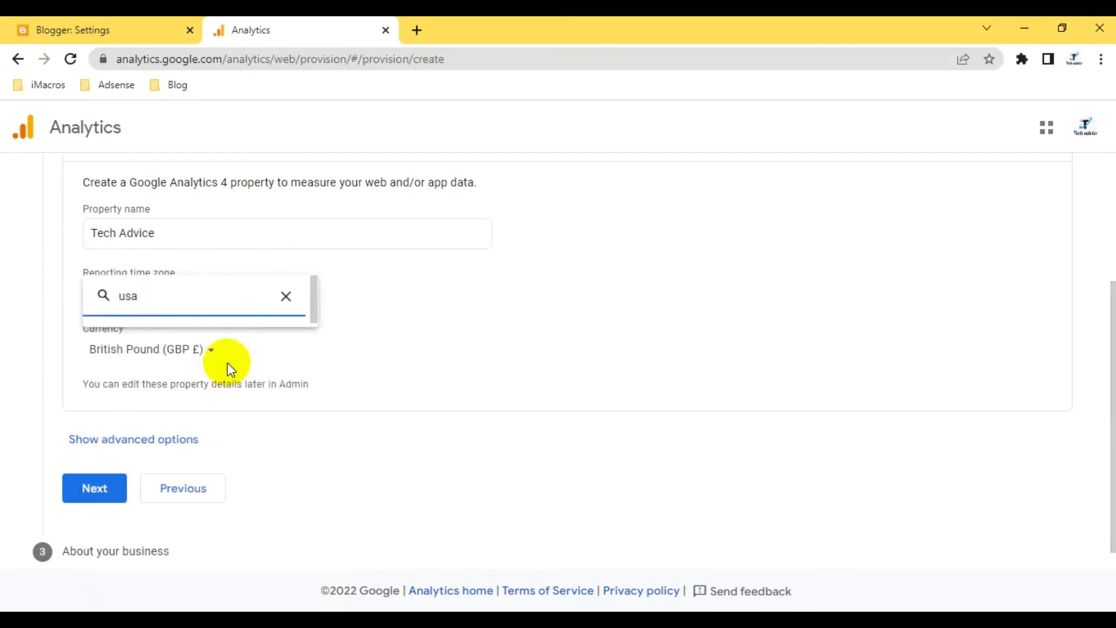
{"action": "key", "text": "BackSpace"}
{"action": "key", "text": "BackSpace"}
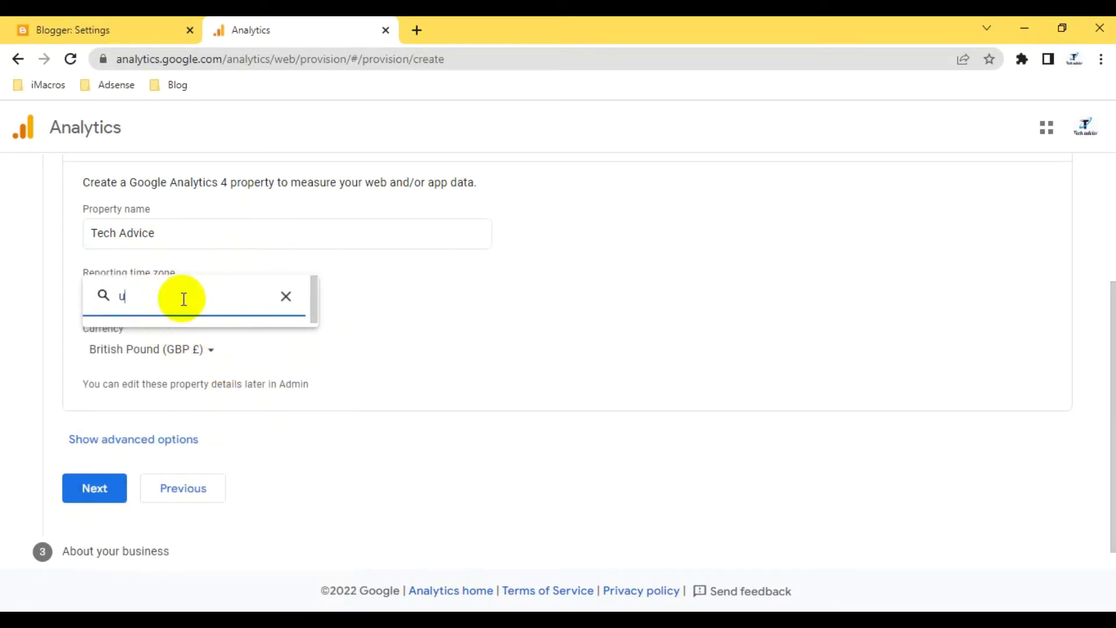
{"action": "type", "text": "ni"}
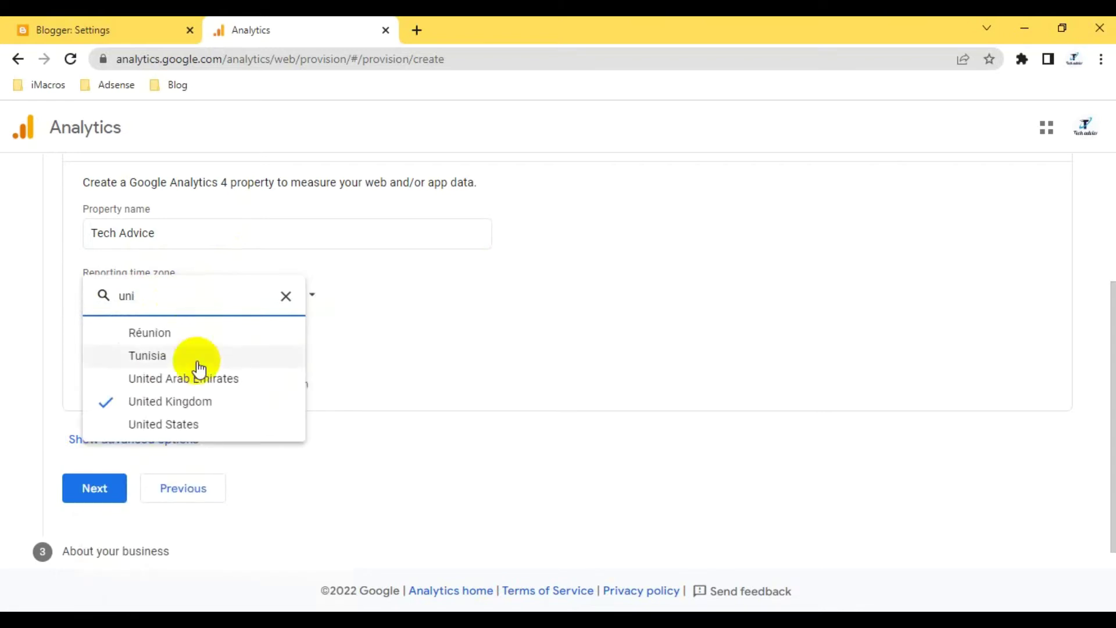
{"action": "left_click", "coordinate": [180, 423]}
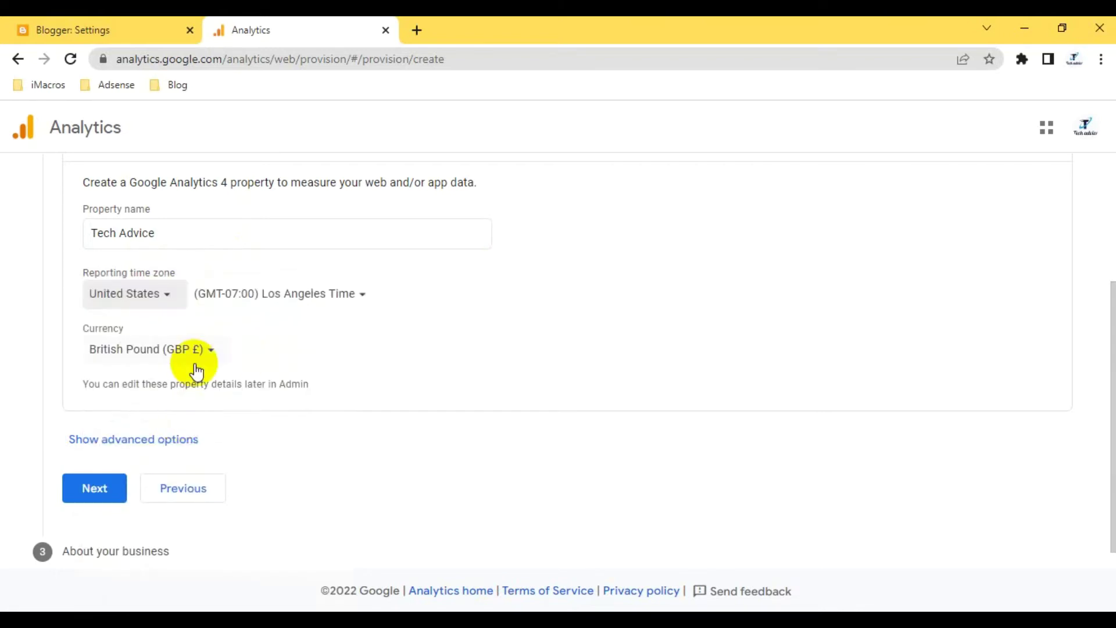
Set the property currency to US Dollar.
{"action": "left_click", "coordinate": [151, 352]}
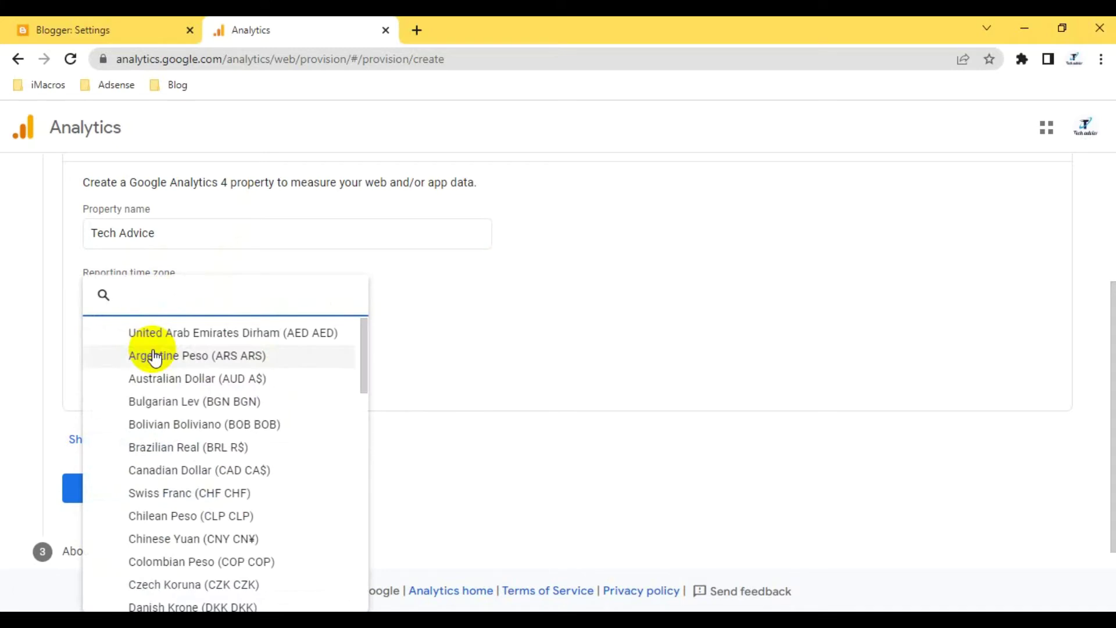
{"action": "type", "text": "us"}
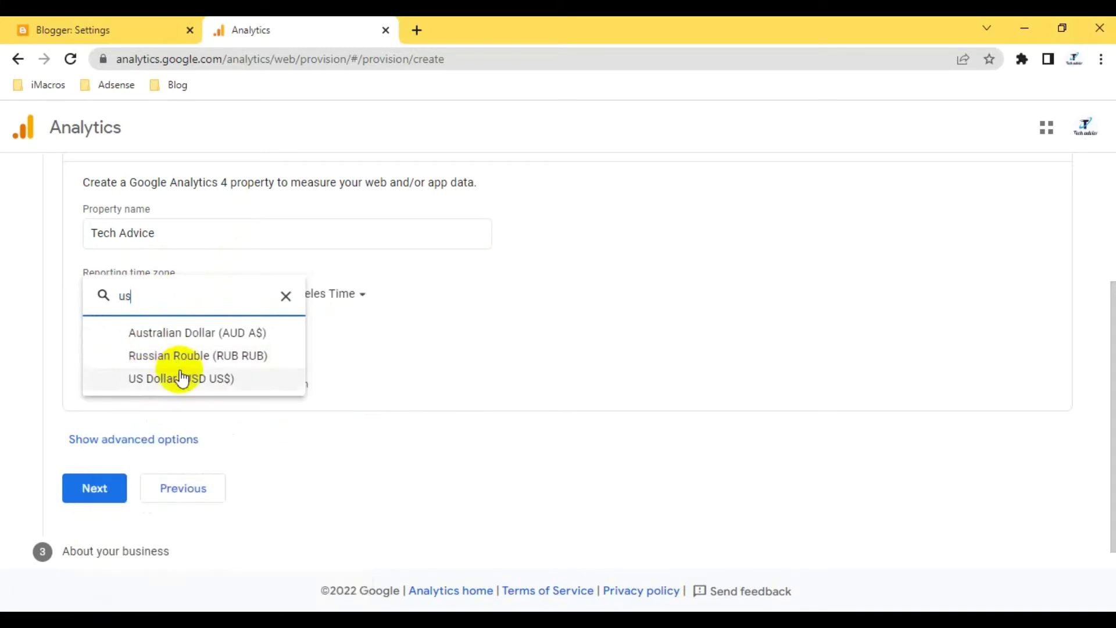
{"action": "left_click", "coordinate": [181, 378]}
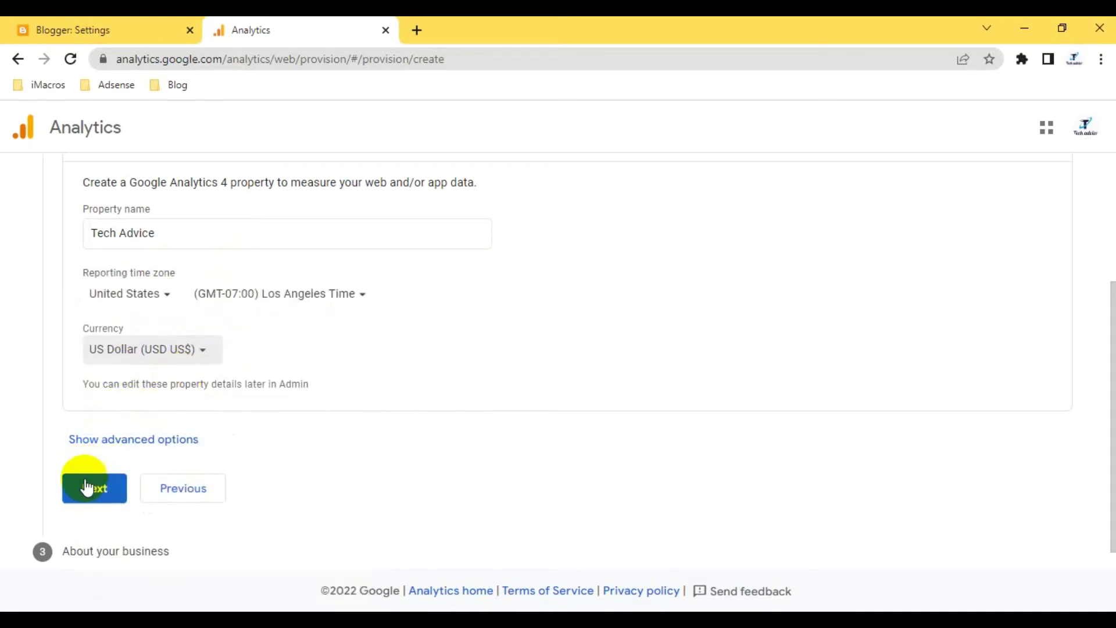
{"action": "left_click", "coordinate": [103, 446]}
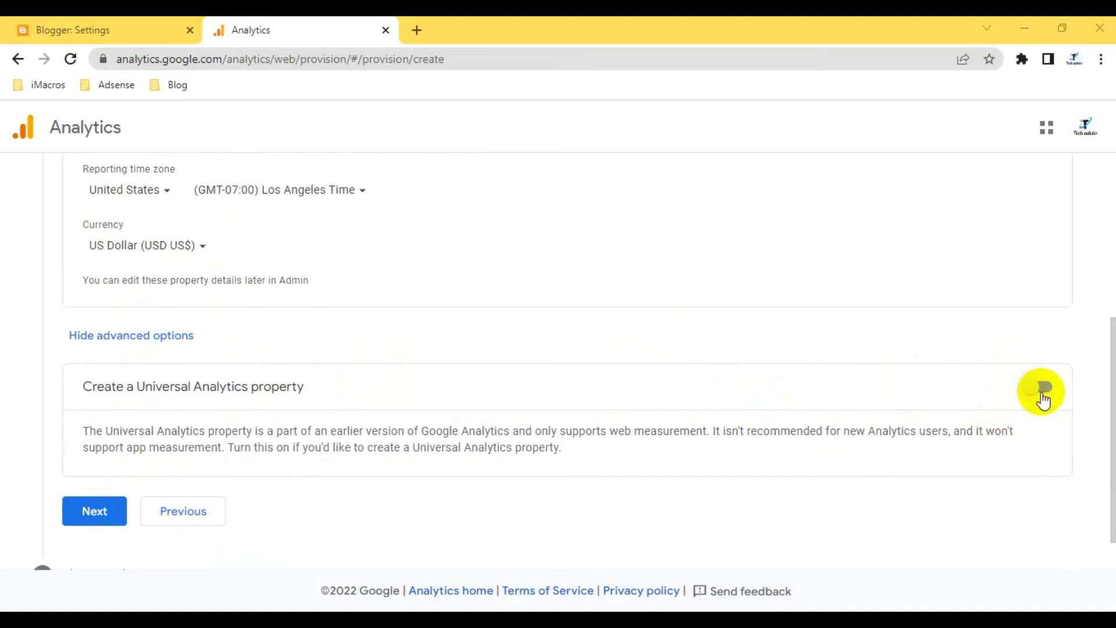
Turn on creating a Universal Analytics property alongside the GA4 property.
{"action": "scroll", "coordinate": [1042, 400], "scroll_direction": "down", "scroll_amount": 1}
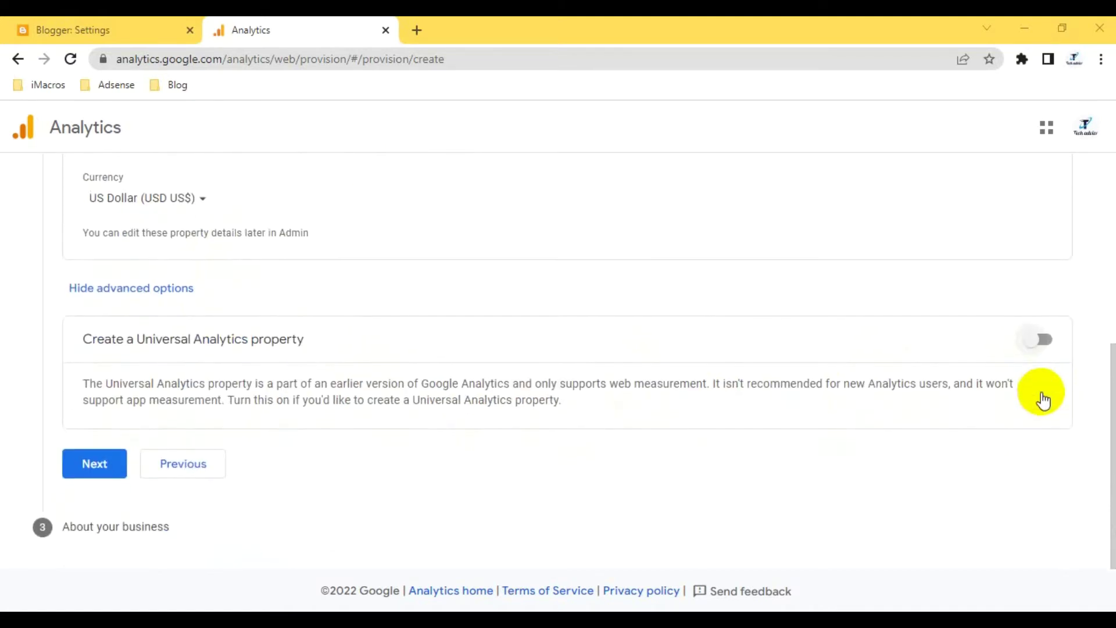
{"action": "left_click", "coordinate": [1039, 342]}
{"action": "scroll", "coordinate": [512, 434], "scroll_direction": "down", "scroll_amount": 2}
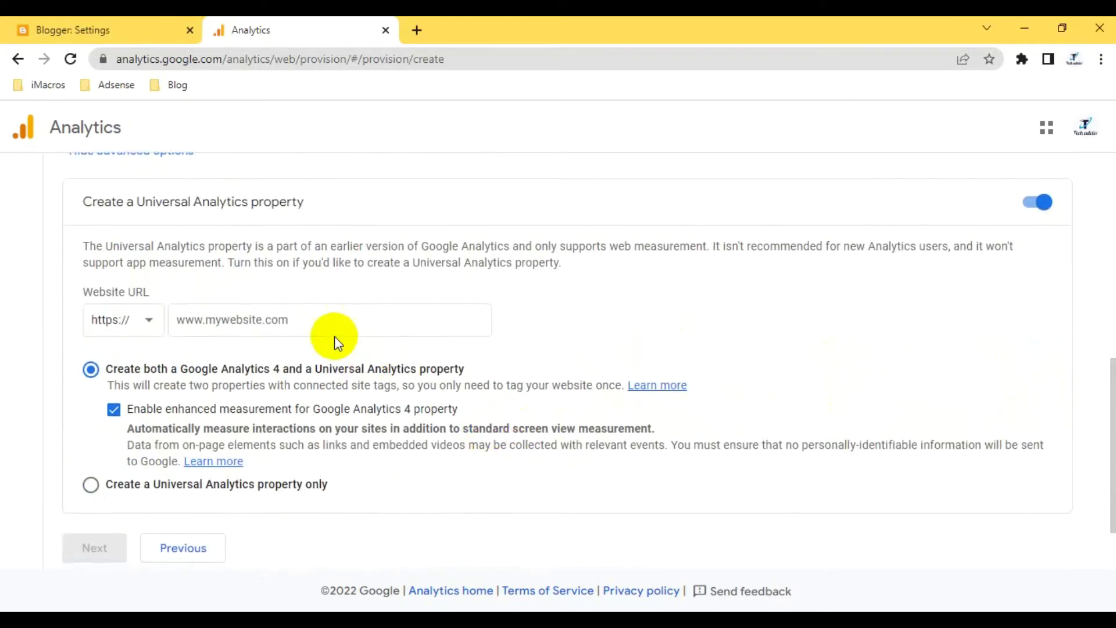
{"action": "left_click", "coordinate": [274, 319]}
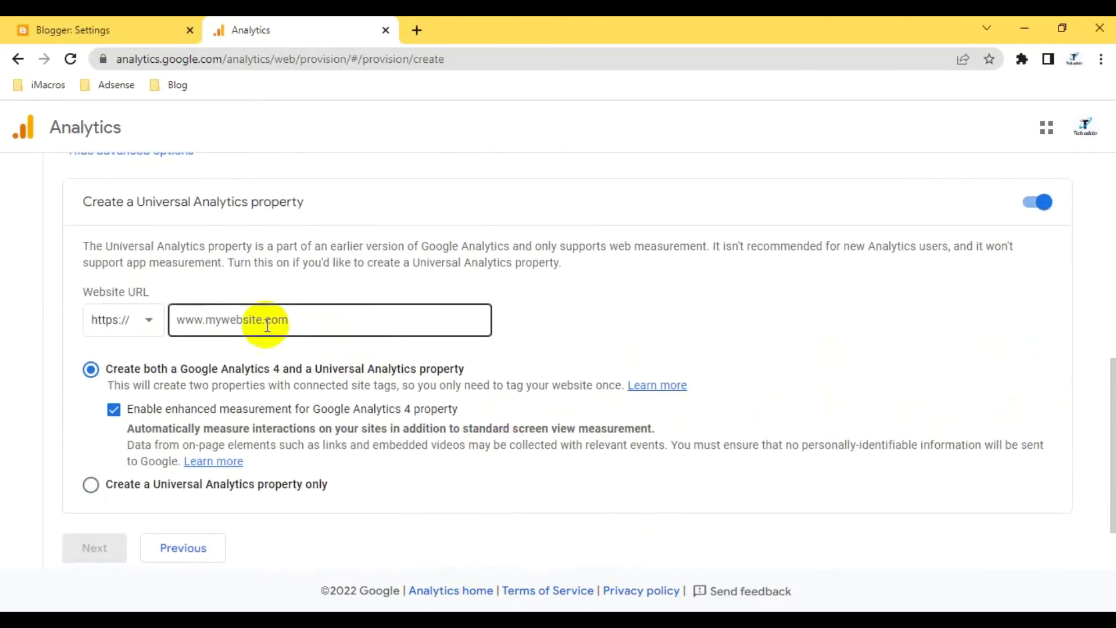
{"action": "left_click", "coordinate": [220, 293]}
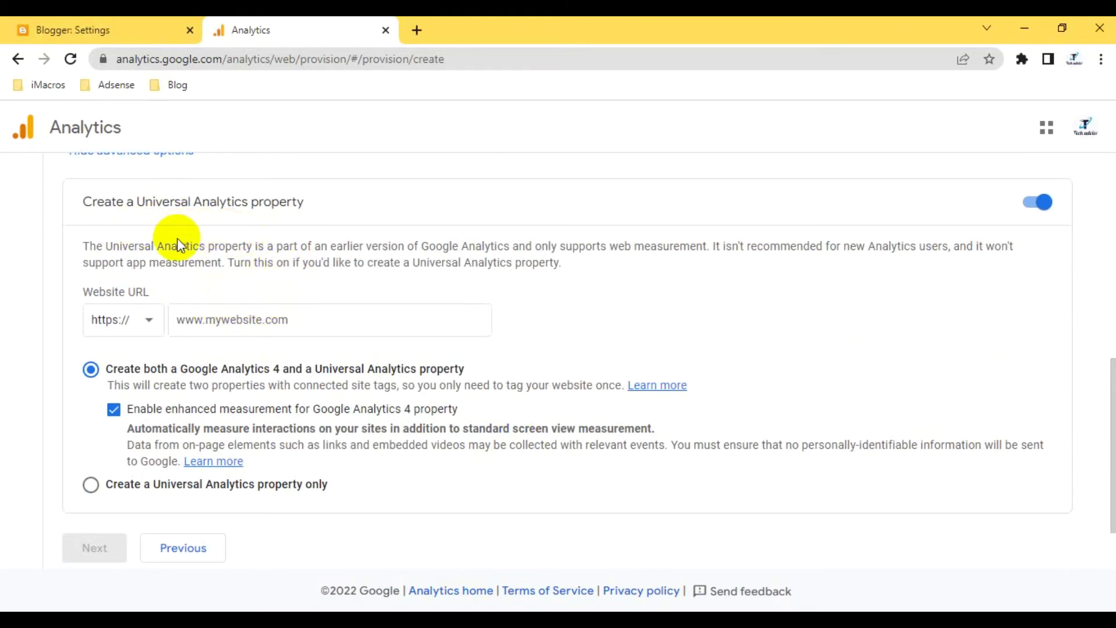
{"action": "scroll", "coordinate": [176, 239], "scroll_direction": "up", "scroll_amount": 1}
{"action": "scroll", "coordinate": [176, 238], "scroll_direction": "down", "scroll_amount": 1}
{"action": "scroll", "coordinate": [177, 238], "scroll_direction": "up", "scroll_amount": 1}
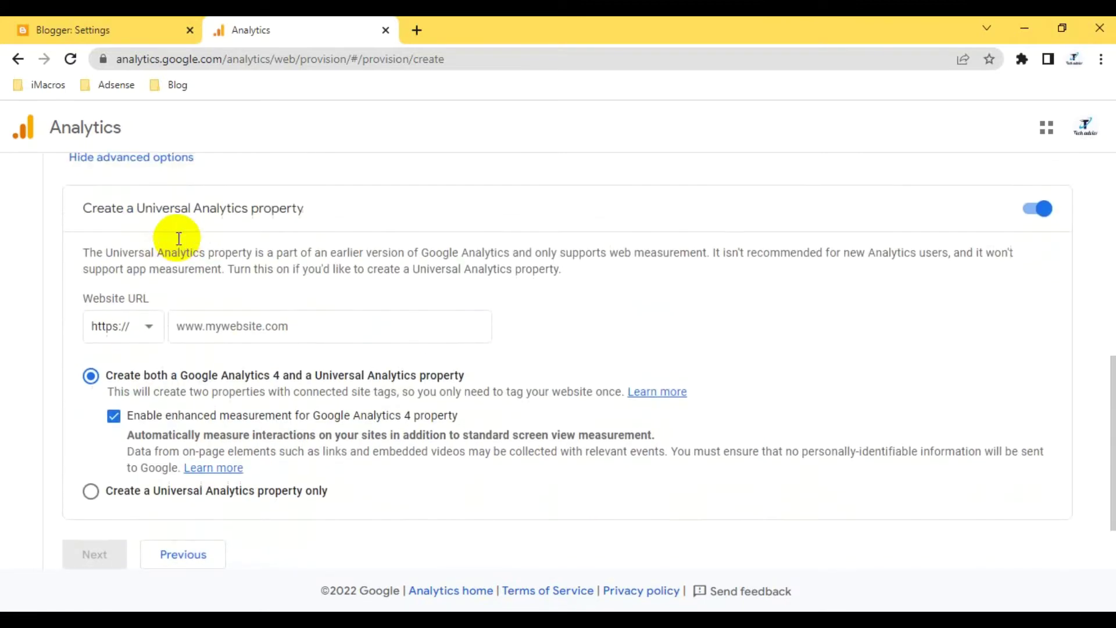
{"action": "scroll", "coordinate": [180, 240], "scroll_direction": "up", "scroll_amount": 1}
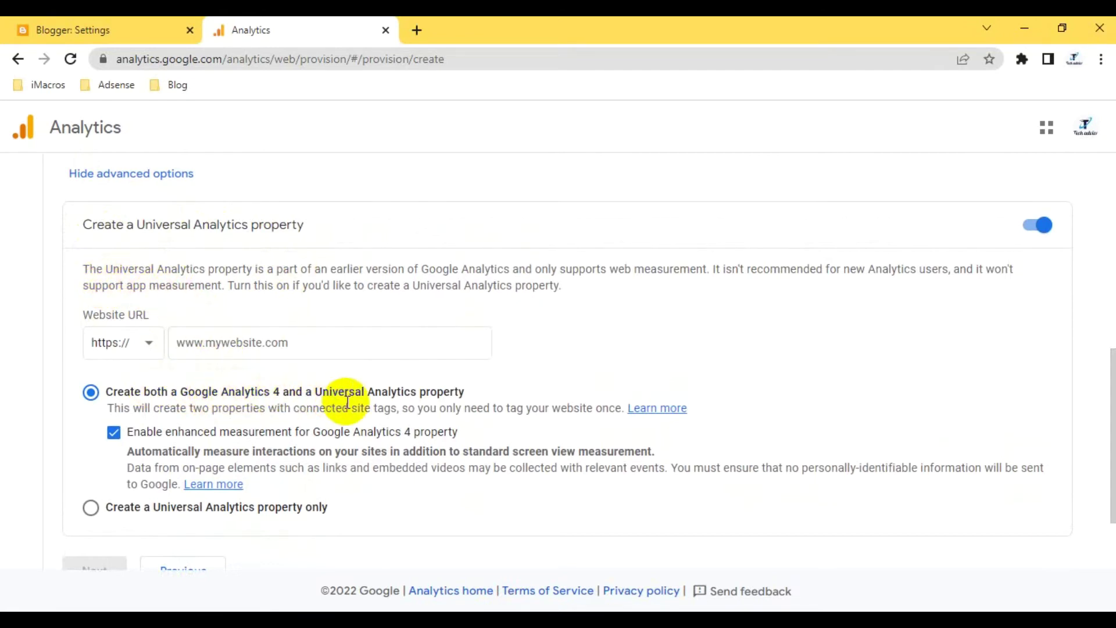
{"action": "left_click", "coordinate": [235, 335]}
Copy the blog address into Website URL as techadvicecloud.blogspot.com/ and continue.
{"action": "left_click_drag", "start_coordinate": [137, 18], "coordinate": [203, 58]}
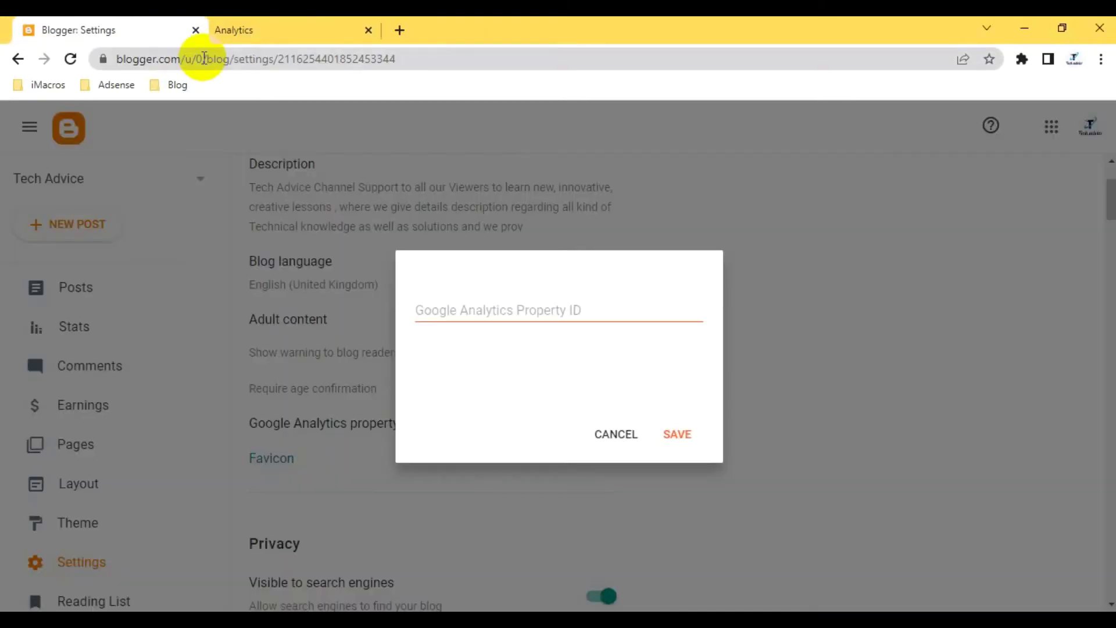
{"action": "left_click", "coordinate": [401, 30]}
{"action": "type", "text": "tec"}
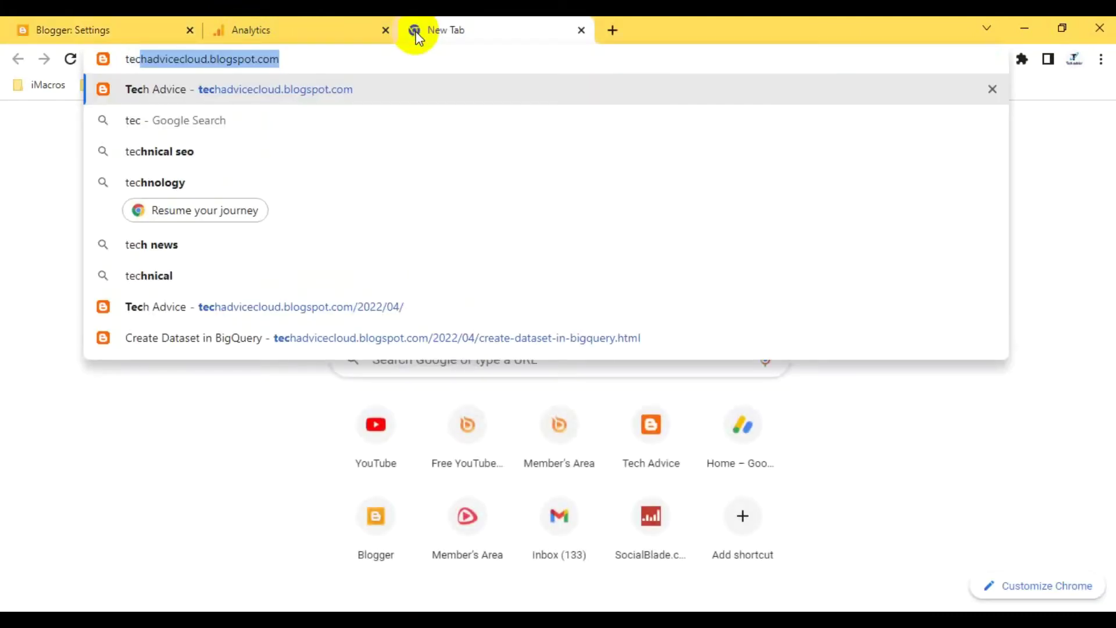
{"action": "key", "text": "ctrl+a"}
{"action": "key", "text": "ctrl+c"}
{"action": "left_click", "coordinate": [268, 19]}
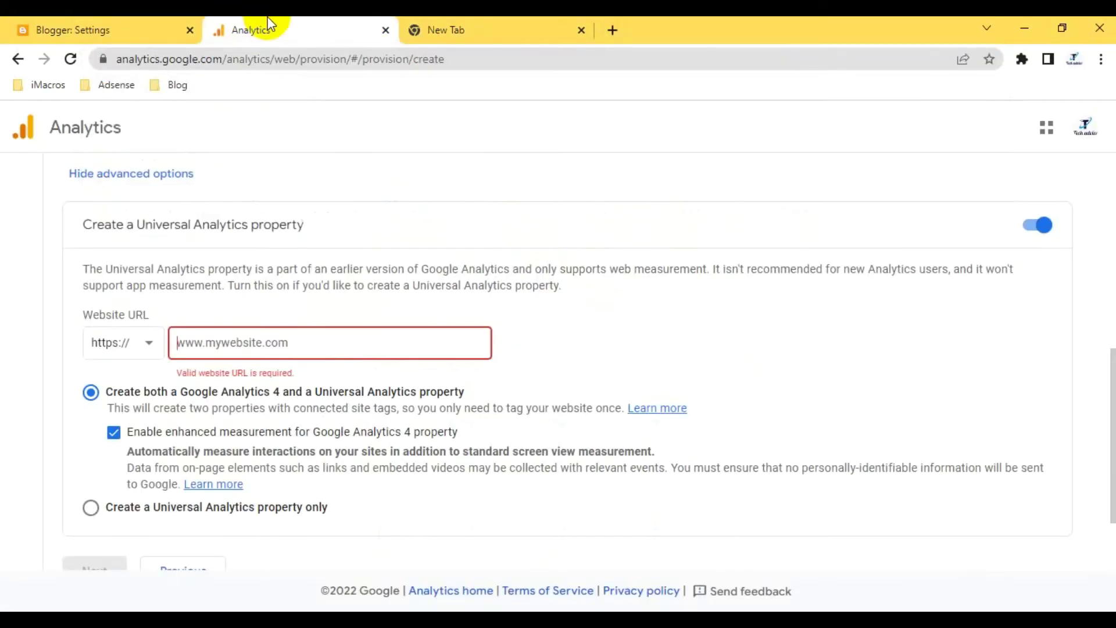
{"action": "key", "text": "ctrl+v"}
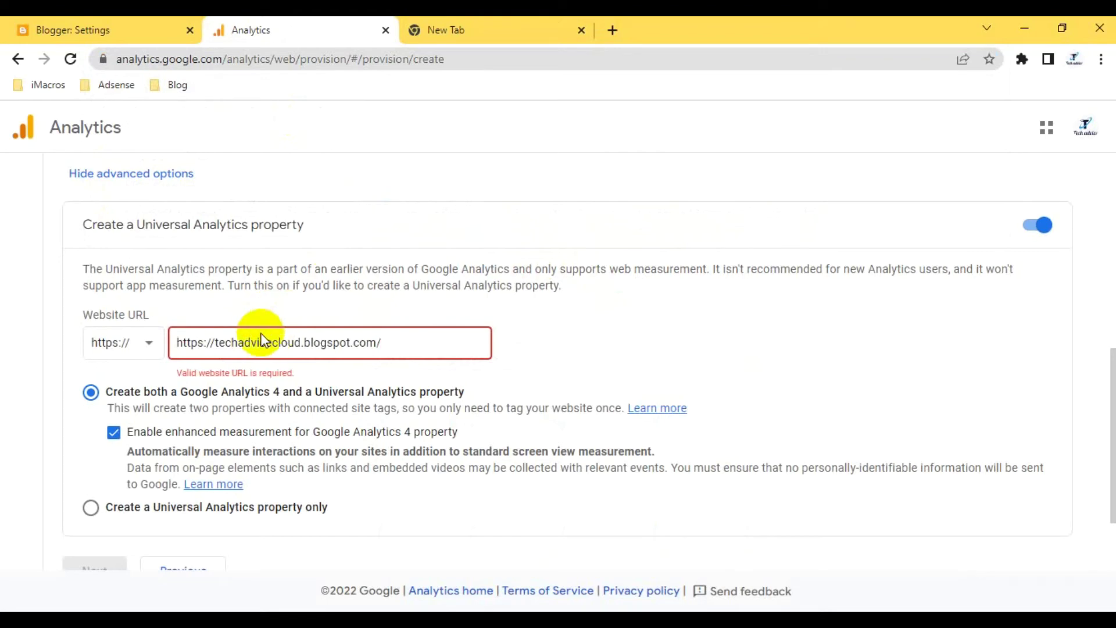
{"action": "key", "text": "BackSpace"}
{"action": "key", "text": "BackSpace"}
{"action": "key", "text": "BackSpace"}
{"action": "key", "text": "BackSpace"}
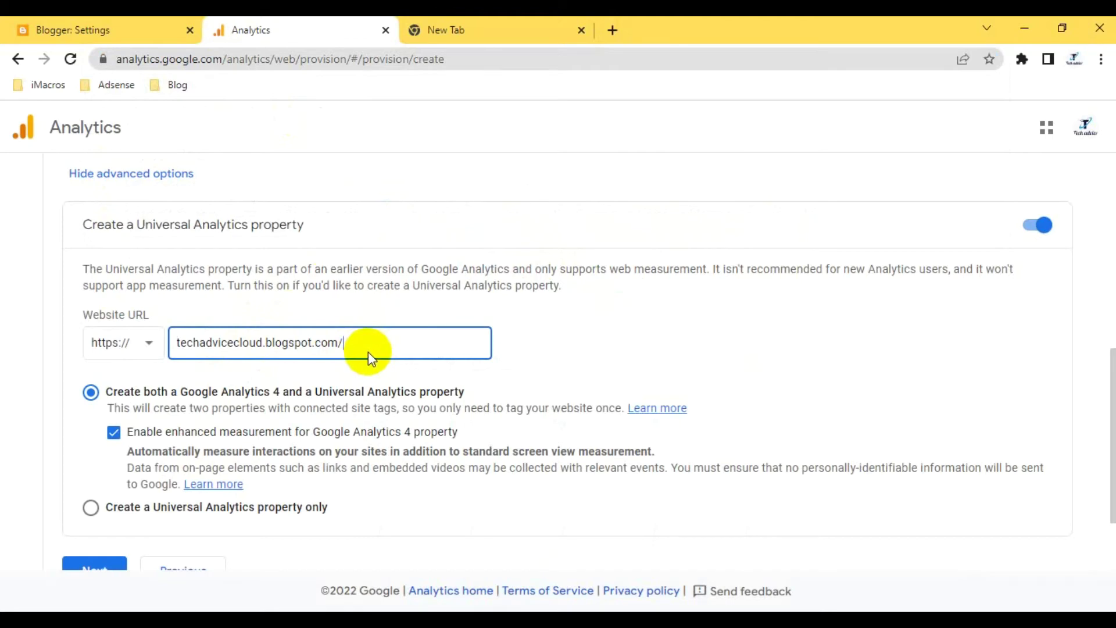
{"action": "scroll", "coordinate": [165, 486], "scroll_direction": "down", "scroll_amount": 1}
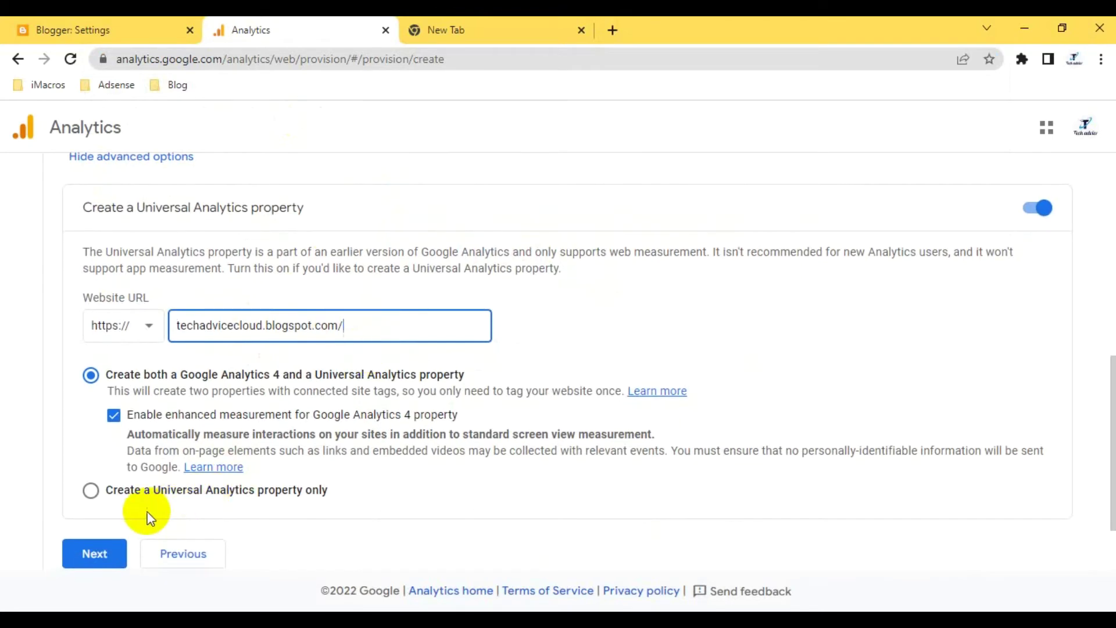
{"action": "scroll", "coordinate": [140, 506], "scroll_direction": "down", "scroll_amount": 2}
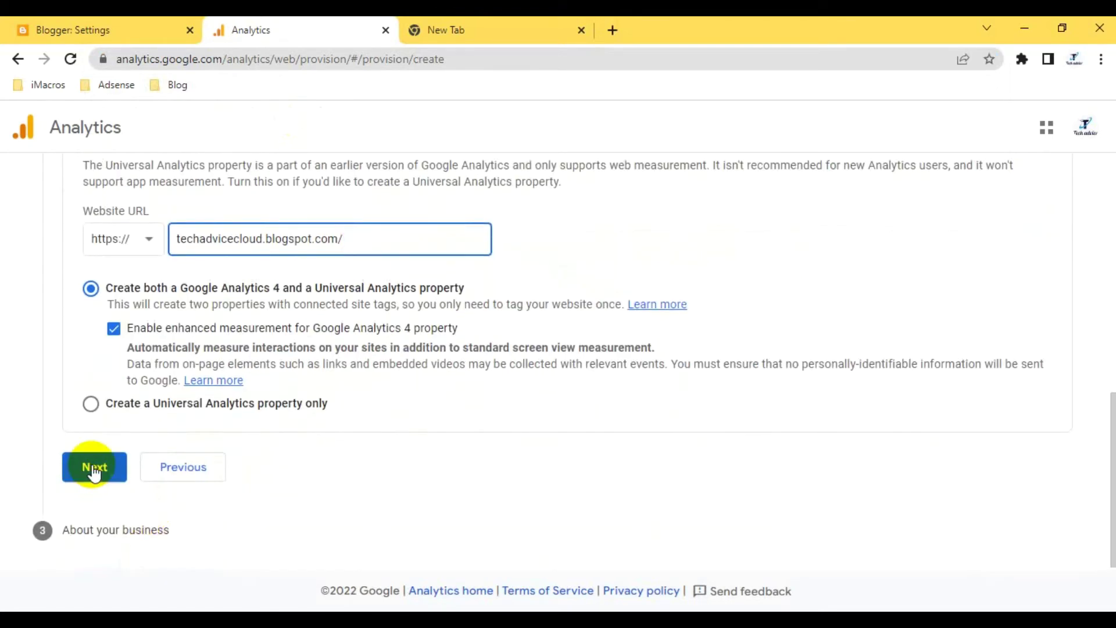
{"action": "left_click", "coordinate": [93, 470]}
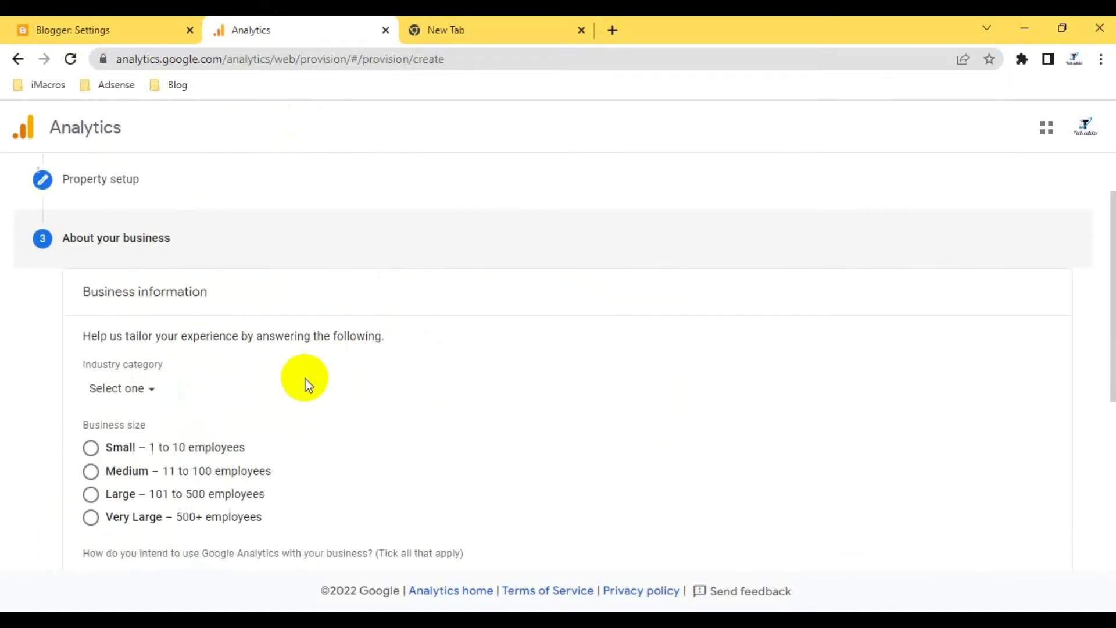
Set the industry category to Online Communities and the business size to Medium.
{"action": "scroll", "coordinate": [304, 382], "scroll_direction": "down", "scroll_amount": 3}
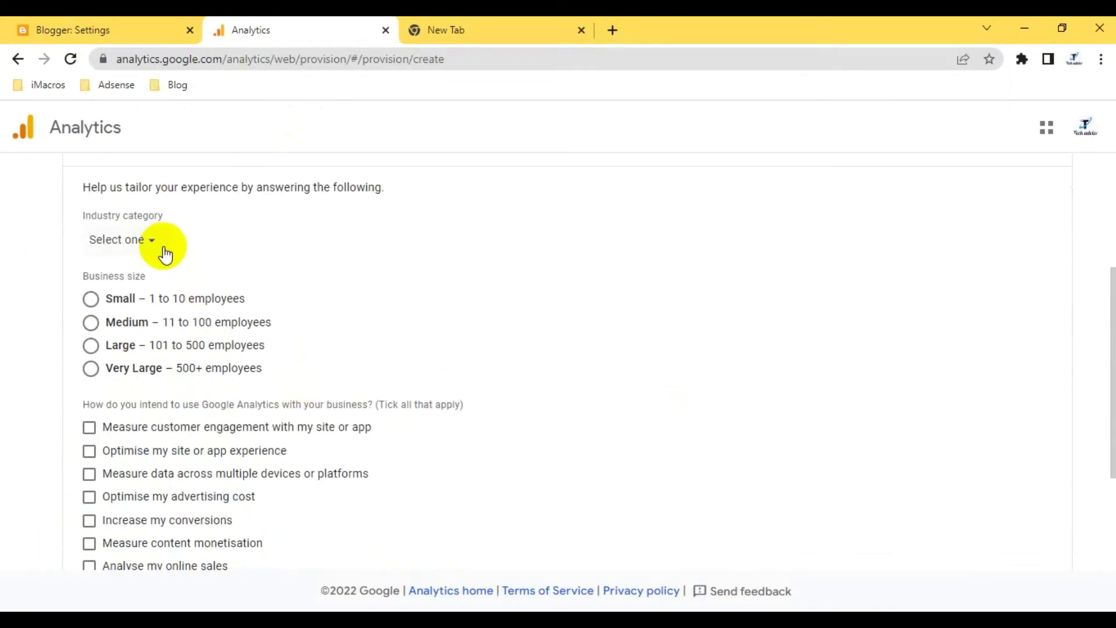
{"action": "scroll", "coordinate": [145, 273], "scroll_direction": "up", "scroll_amount": 1}
{"action": "left_click", "coordinate": [132, 301]}
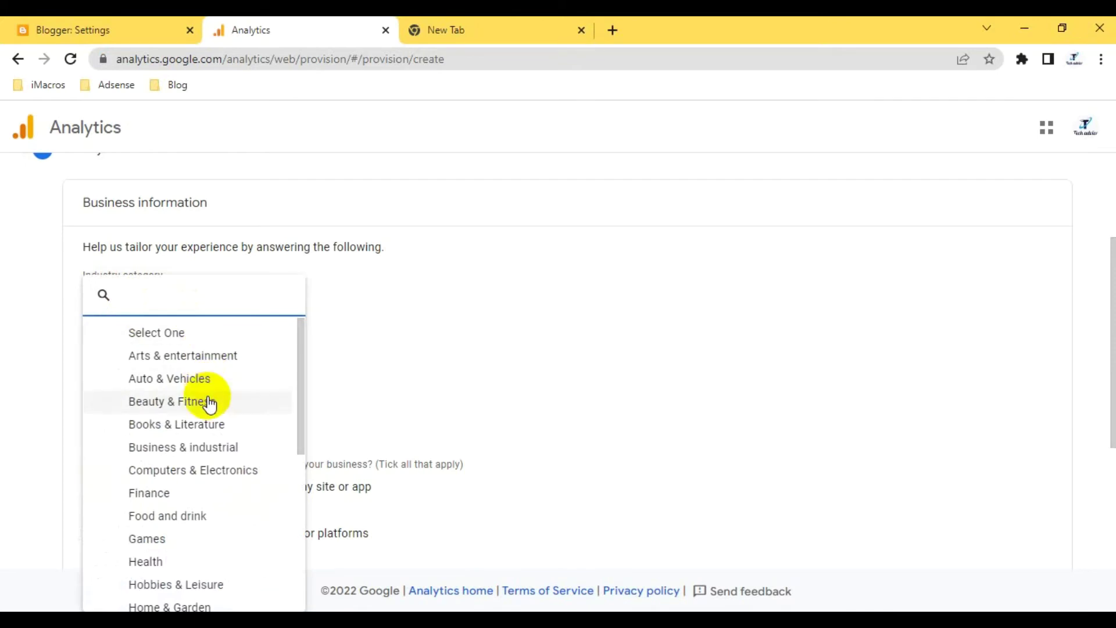
{"action": "scroll", "coordinate": [209, 404], "scroll_direction": "down", "scroll_amount": 3}
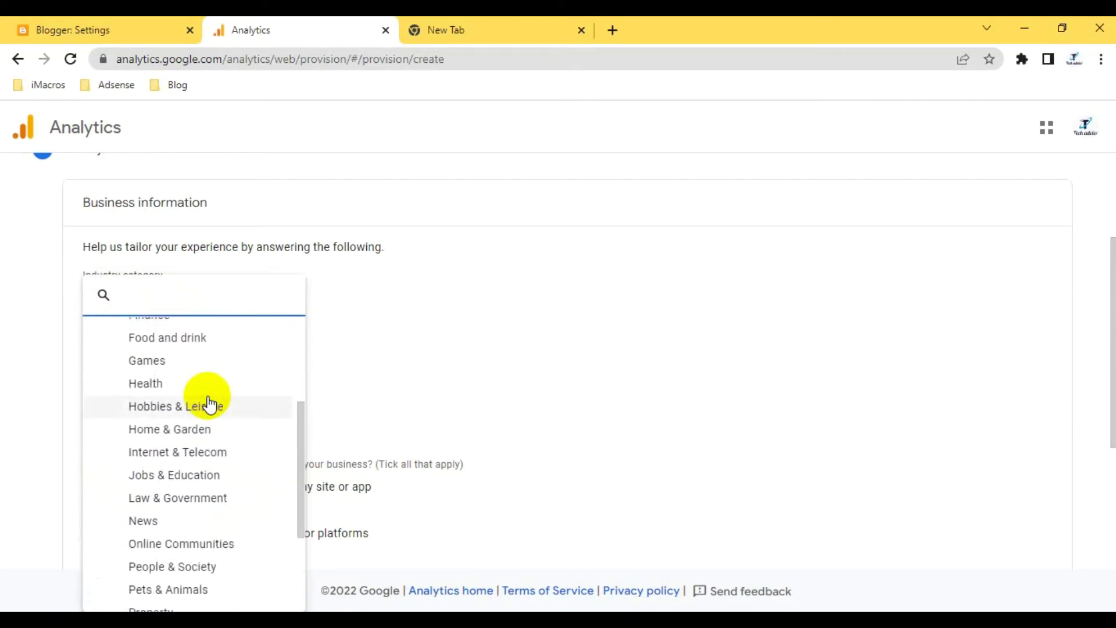
{"action": "scroll", "coordinate": [209, 404], "scroll_direction": "down", "scroll_amount": 3}
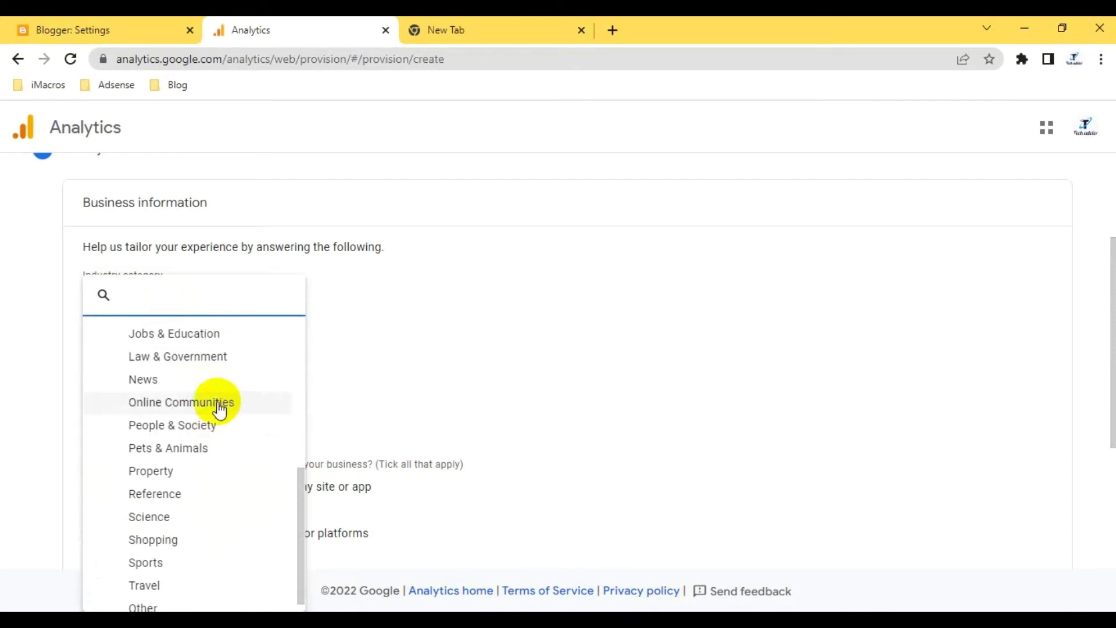
{"action": "left_click", "coordinate": [218, 411]}
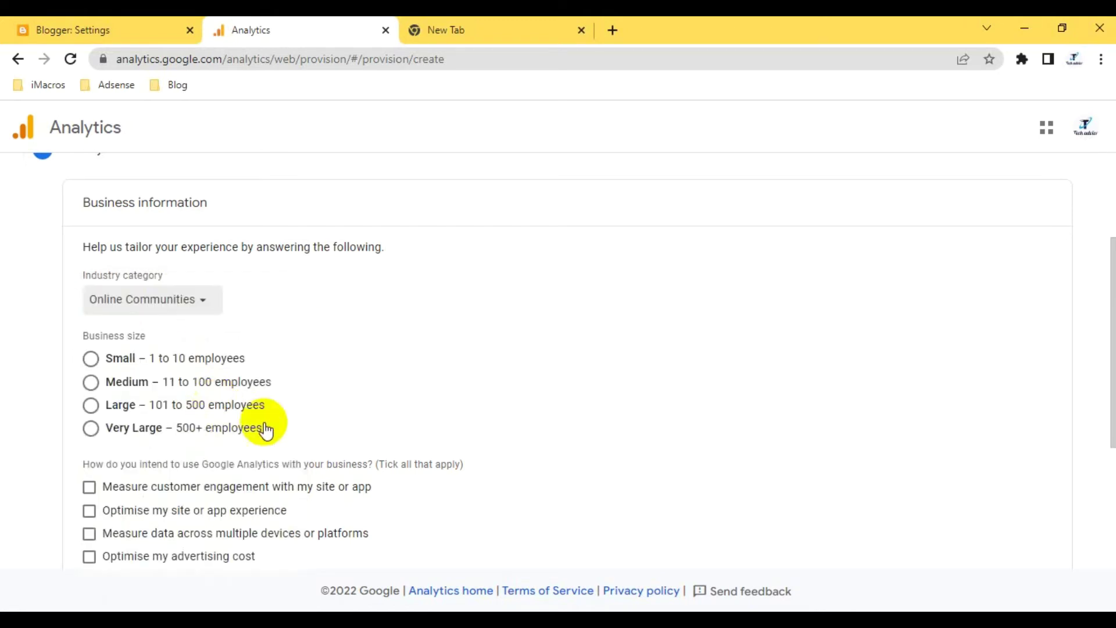
{"action": "scroll", "coordinate": [172, 415], "scroll_direction": "down", "scroll_amount": 1}
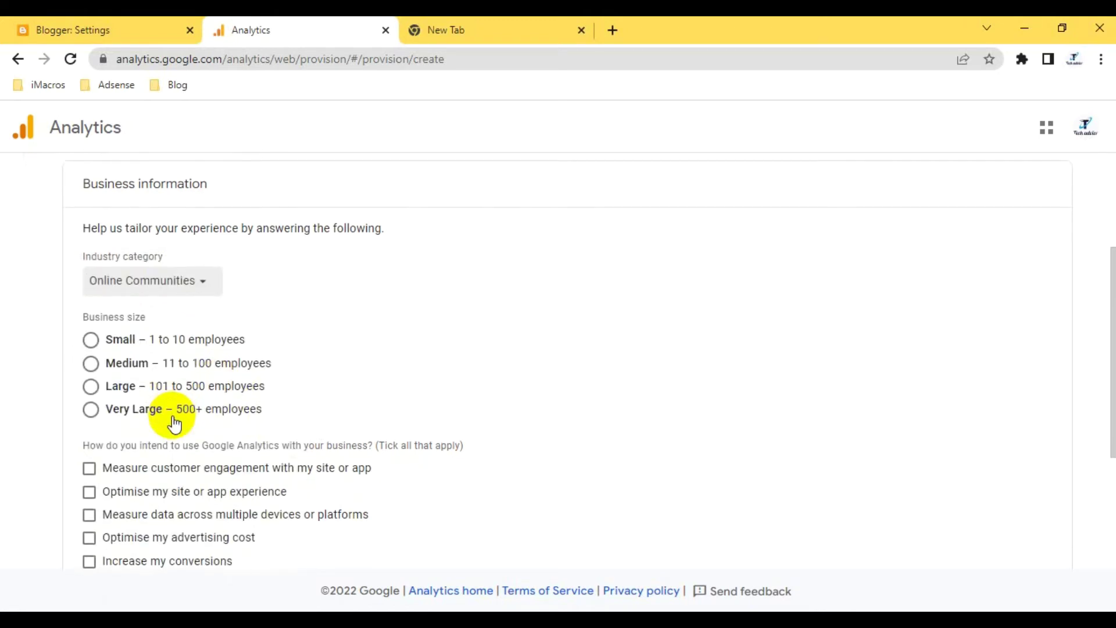
{"action": "left_click", "coordinate": [91, 363]}
Tick every intended-use reason except Other and submit the business details.
{"action": "scroll", "coordinate": [306, 372], "scroll_direction": "down", "scroll_amount": 3}
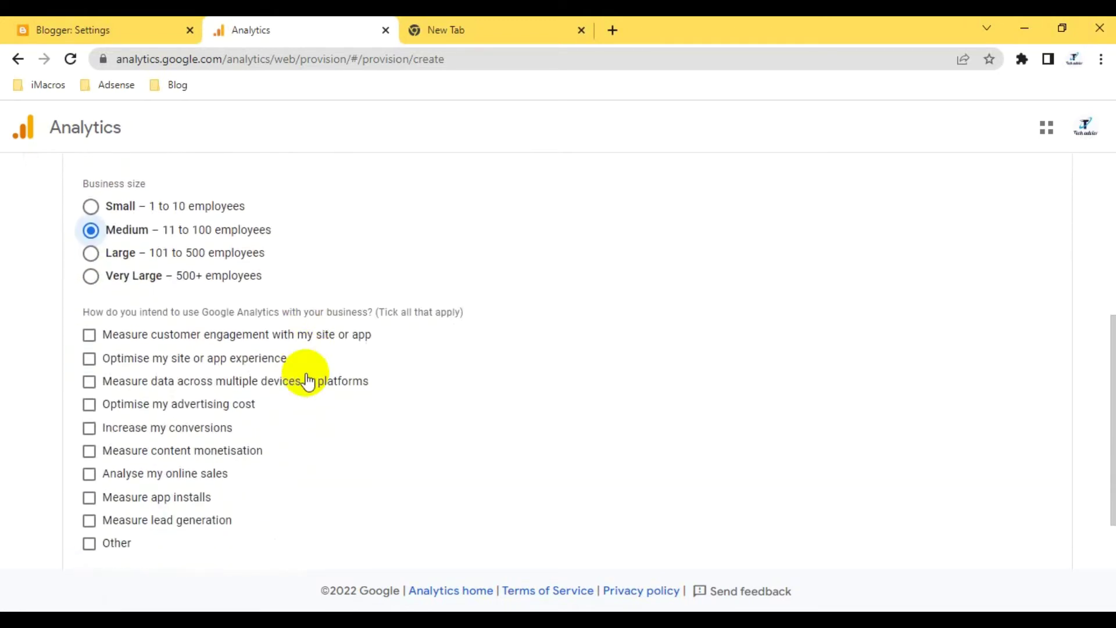
{"action": "left_click", "coordinate": [93, 282]}
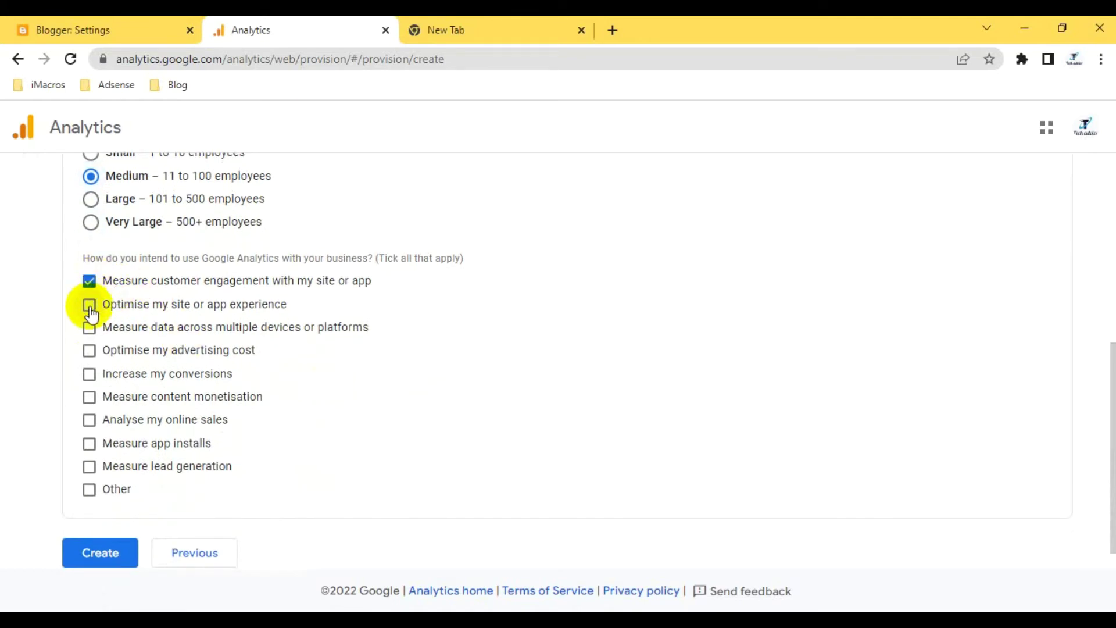
{"action": "left_click", "coordinate": [92, 306]}
{"action": "left_click", "coordinate": [90, 328]}
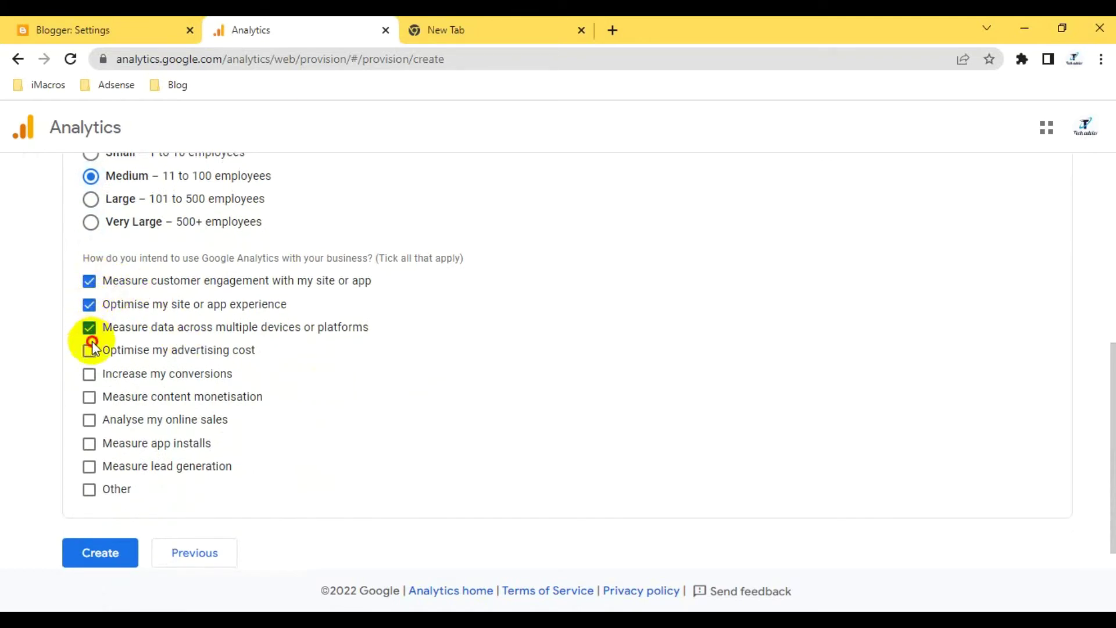
{"action": "left_click", "coordinate": [91, 377]}
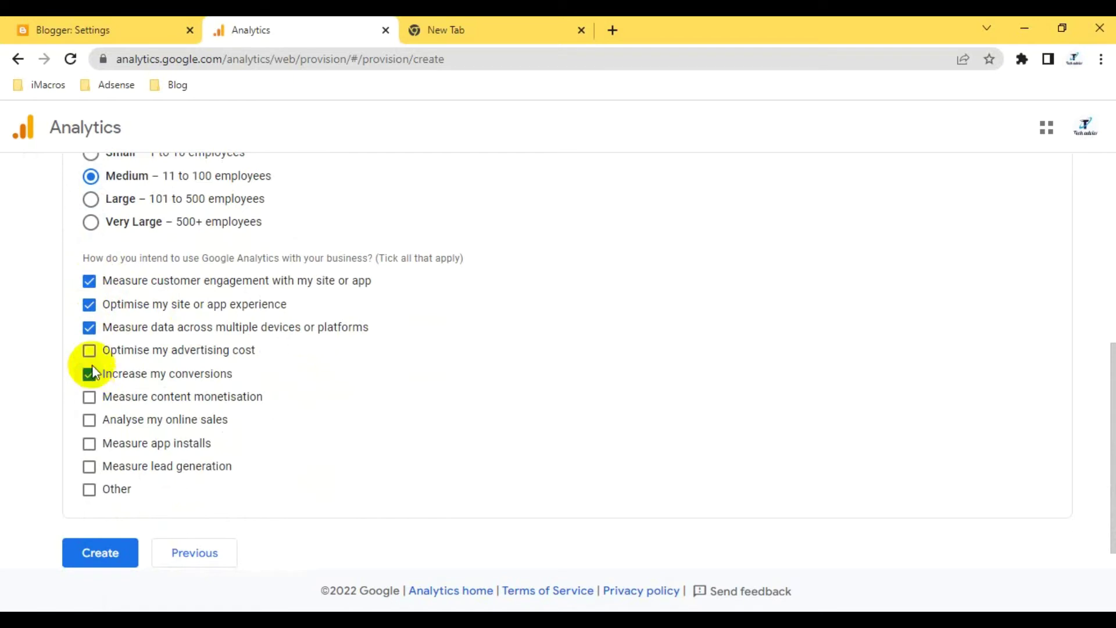
{"action": "left_click", "coordinate": [90, 402]}
{"action": "left_click", "coordinate": [89, 442]}
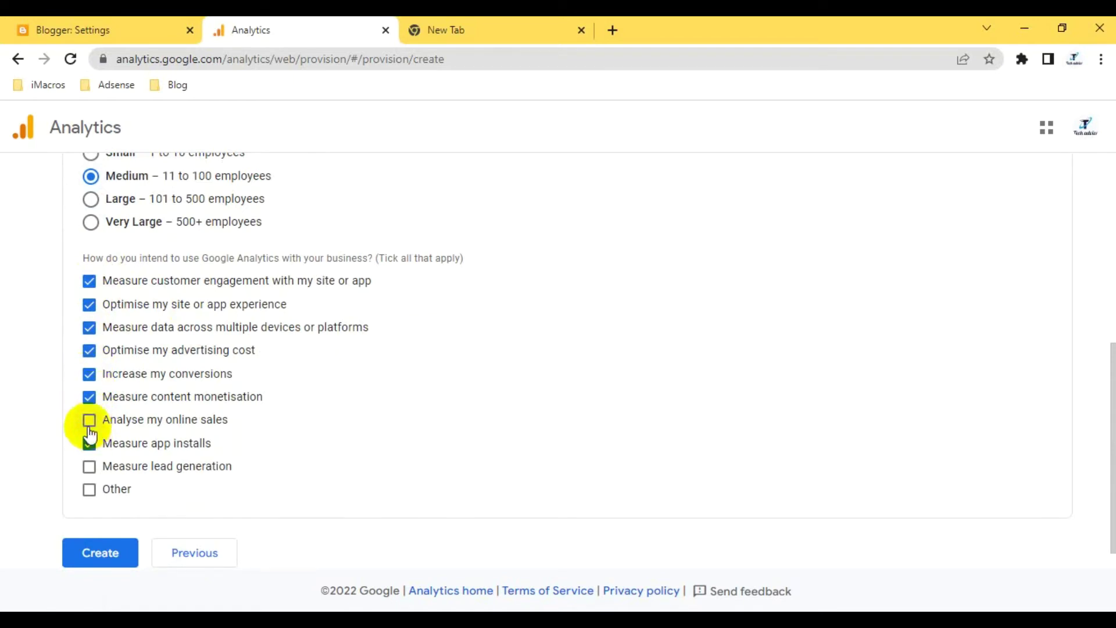
{"action": "left_click", "coordinate": [90, 469]}
{"action": "left_click", "coordinate": [96, 551]}
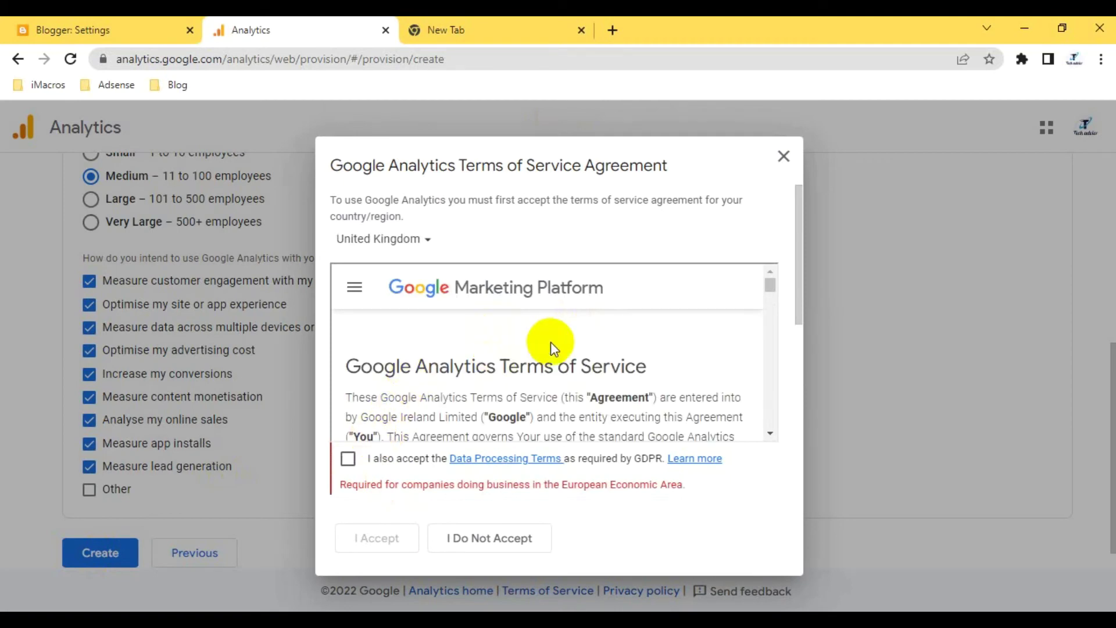
Accept the GDPR Data Processing Terms in the Terms of Service dialog.
{"action": "scroll", "coordinate": [550, 342], "scroll_direction": "down", "scroll_amount": 1}
{"action": "scroll", "coordinate": [550, 342], "scroll_direction": "down", "scroll_amount": 15}
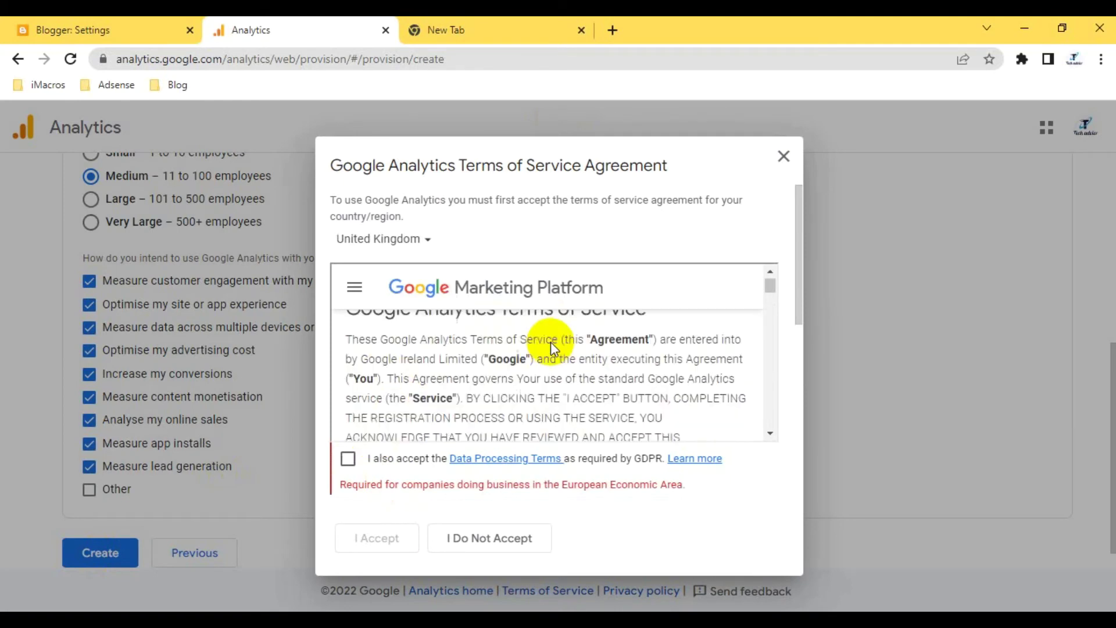
{"action": "scroll", "coordinate": [550, 342], "scroll_direction": "down", "scroll_amount": 15}
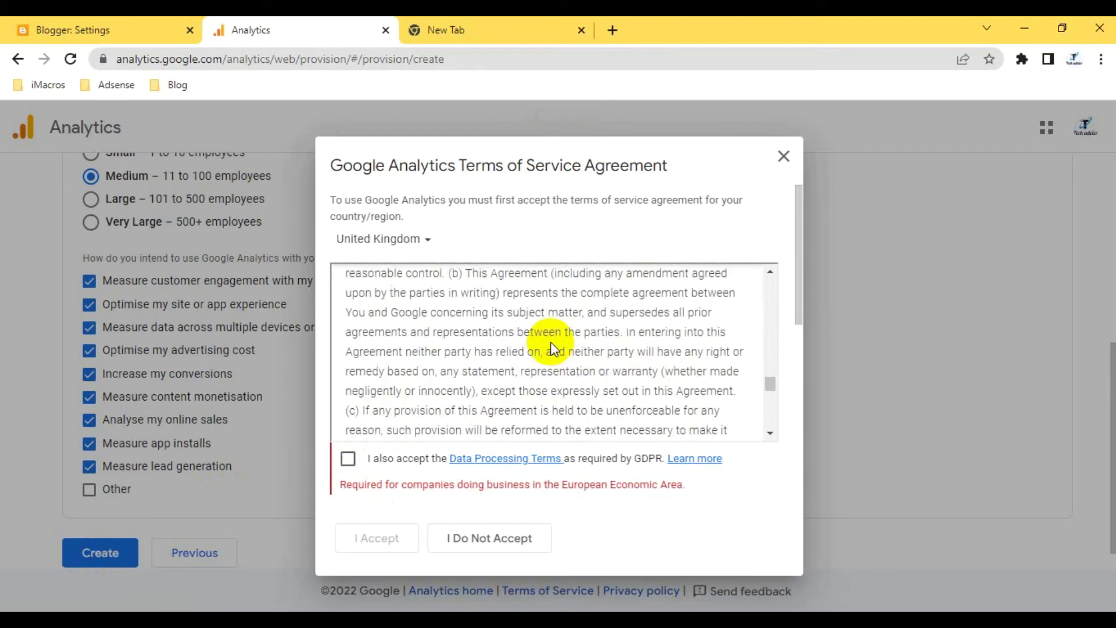
{"action": "left_click", "coordinate": [347, 459]}
Accept the Measurement Controller data protection terms.
{"action": "scroll", "coordinate": [533, 332], "scroll_direction": "down", "scroll_amount": 10}
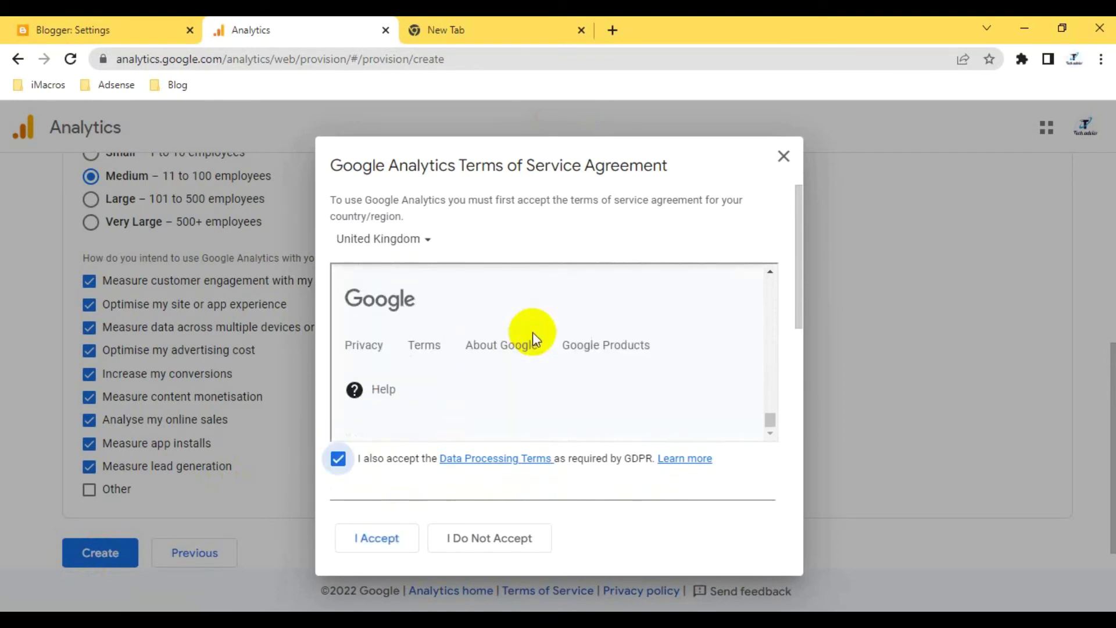
{"action": "scroll", "coordinate": [533, 332], "scroll_direction": "up", "scroll_amount": 5}
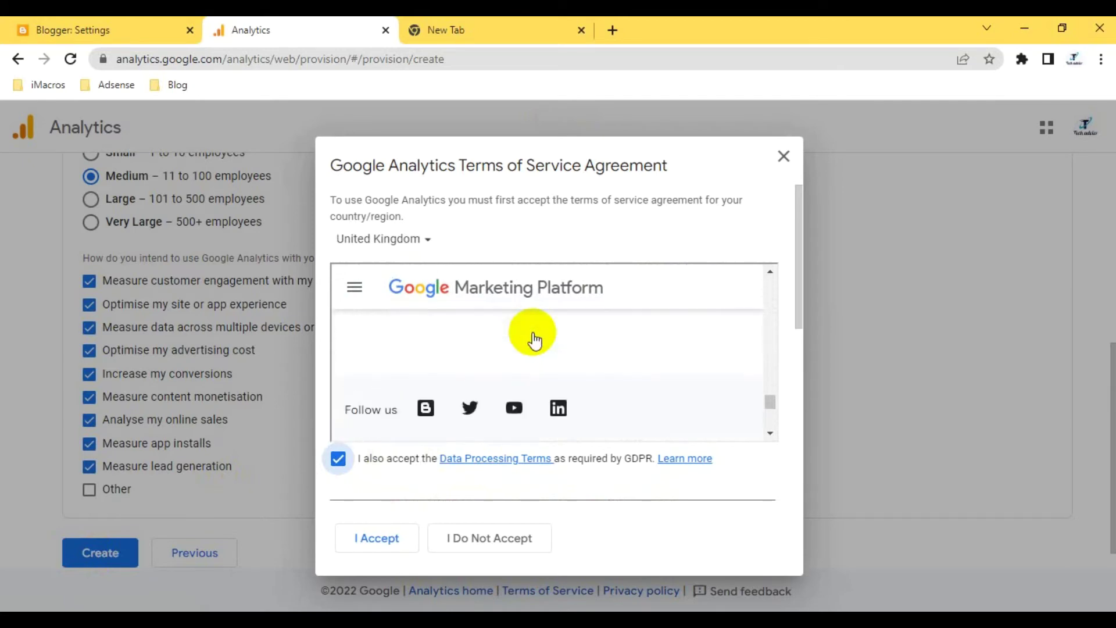
{"action": "scroll", "coordinate": [534, 338], "scroll_direction": "up", "scroll_amount": 10}
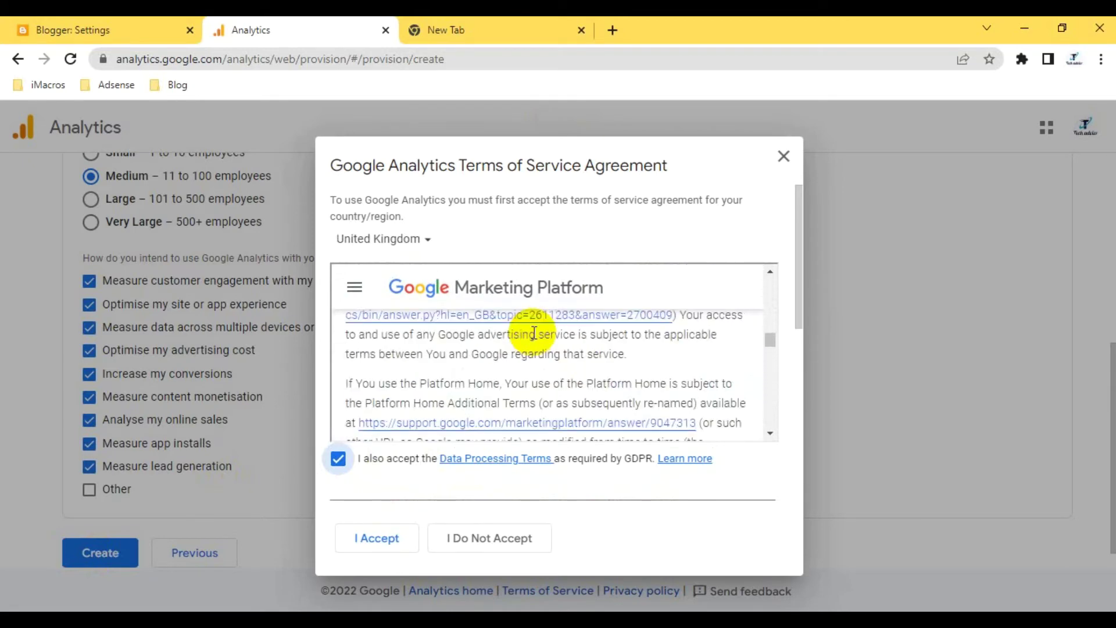
{"action": "scroll", "coordinate": [534, 333], "scroll_direction": "up", "scroll_amount": 8}
{"action": "scroll", "coordinate": [534, 332], "scroll_direction": "down", "scroll_amount": 4}
{"action": "scroll", "coordinate": [534, 332], "scroll_direction": "down", "scroll_amount": 15}
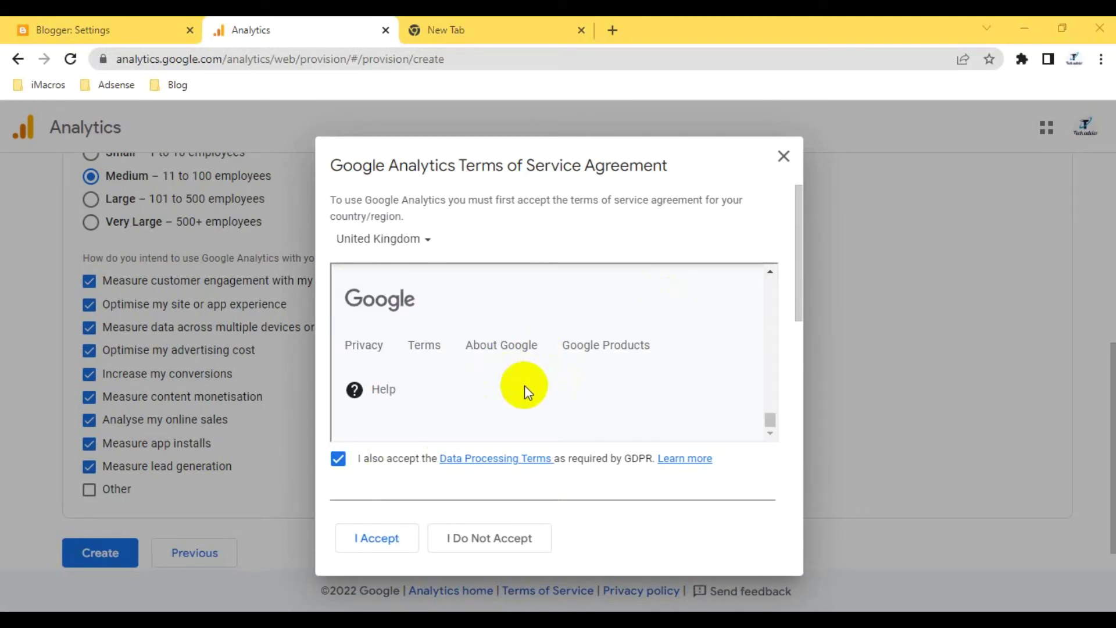
{"action": "scroll", "coordinate": [524, 384], "scroll_direction": "down", "scroll_amount": 3}
{"action": "scroll", "coordinate": [525, 385], "scroll_direction": "up", "scroll_amount": 3}
{"action": "scroll", "coordinate": [524, 385], "scroll_direction": "down", "scroll_amount": 4}
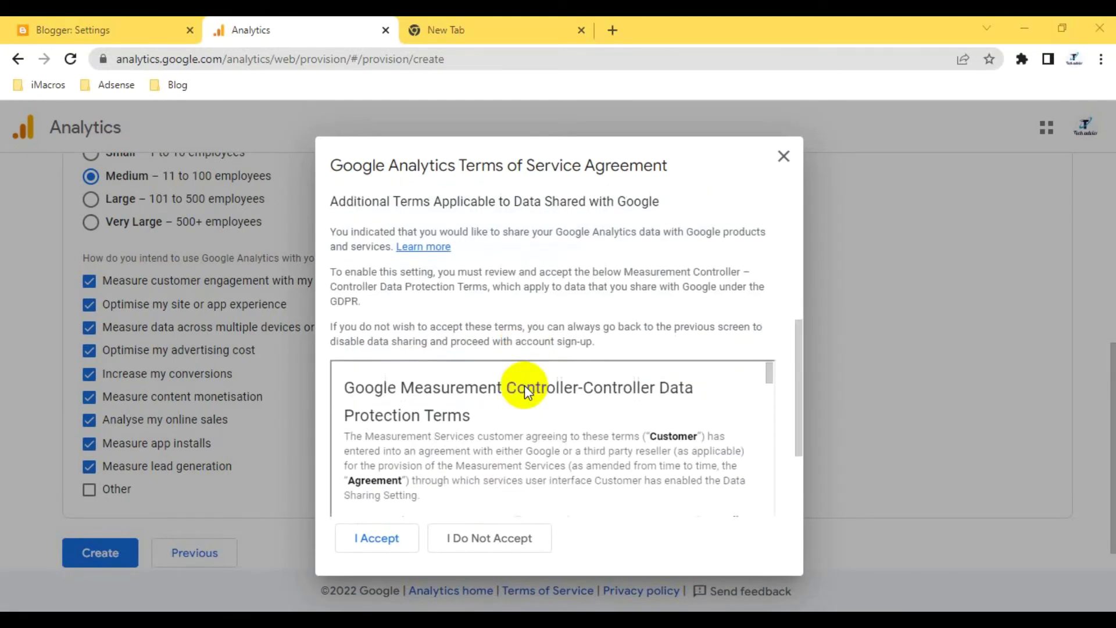
{"action": "scroll", "coordinate": [524, 385], "scroll_direction": "down", "scroll_amount": 6}
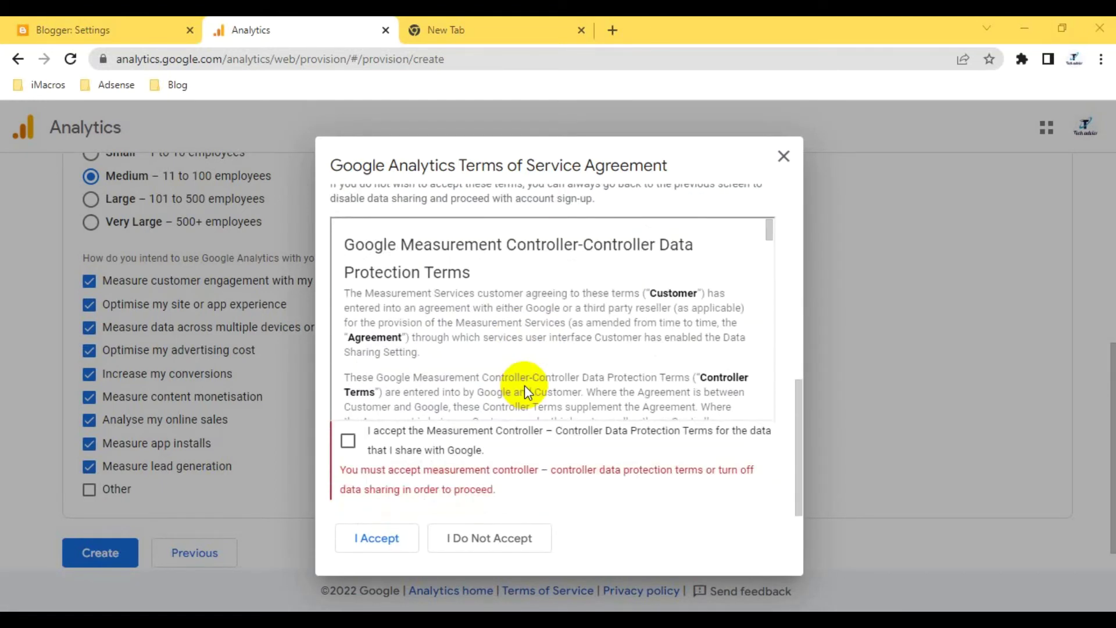
{"action": "left_click", "coordinate": [348, 442]}
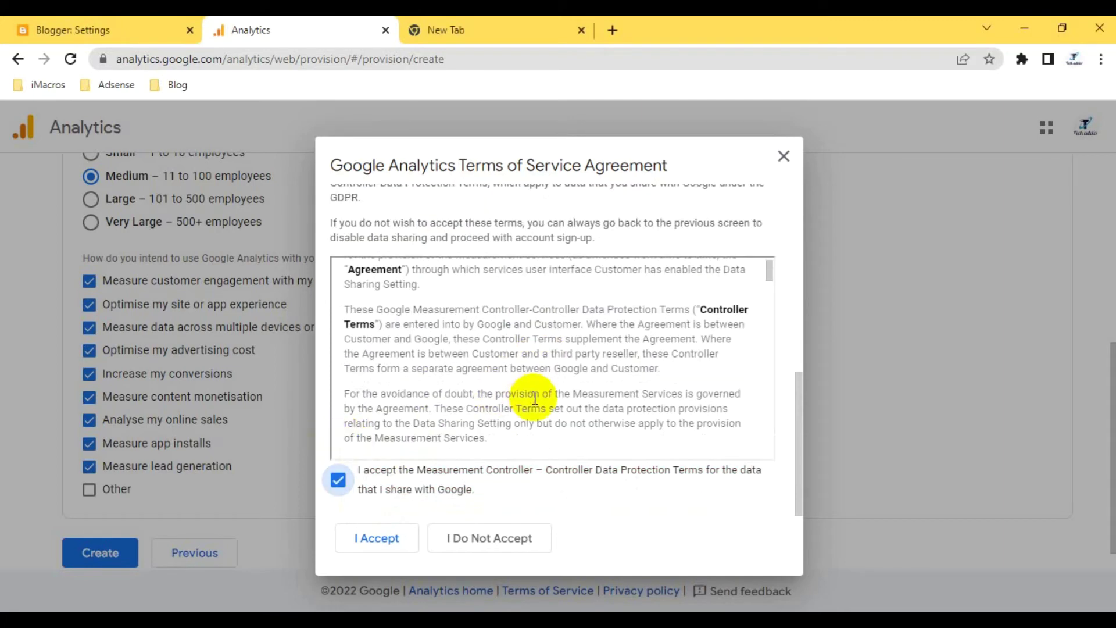
Agree to the Terms of Service with I Accept to create the account.
{"action": "scroll", "coordinate": [535, 399], "scroll_direction": "up", "scroll_amount": 6}
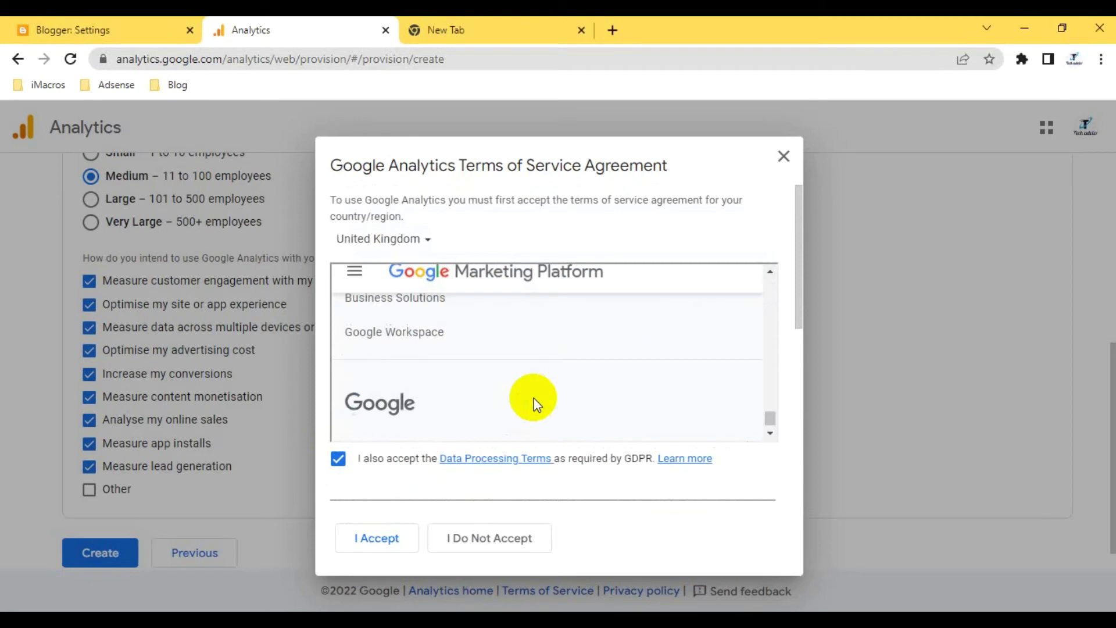
{"action": "scroll", "coordinate": [535, 403], "scroll_direction": "down", "scroll_amount": 5}
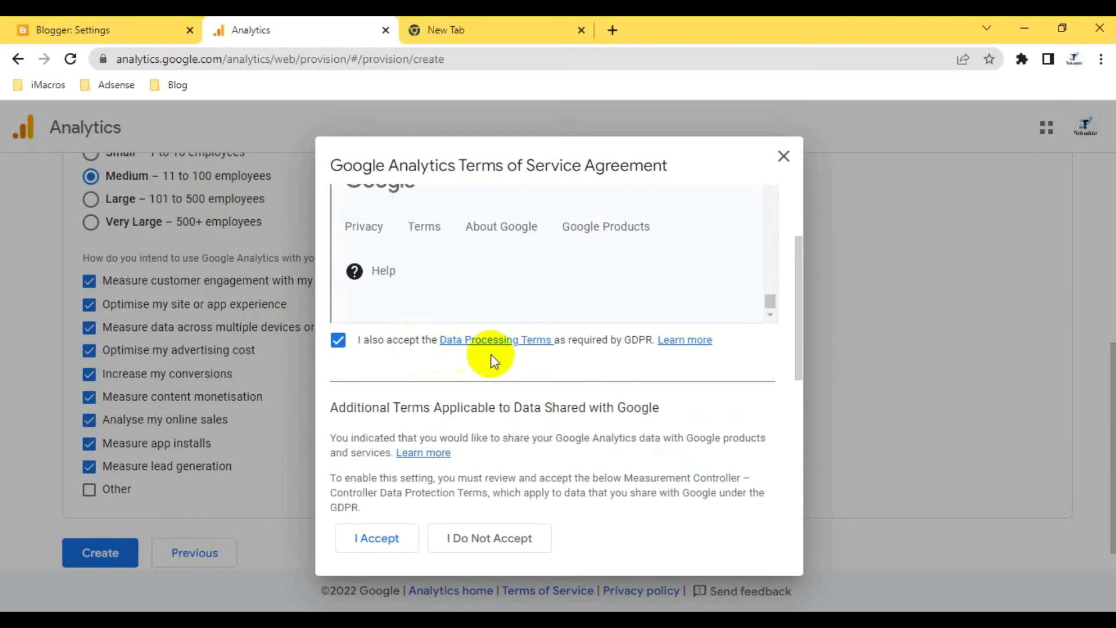
{"action": "scroll", "coordinate": [566, 366], "scroll_direction": "down", "scroll_amount": 5}
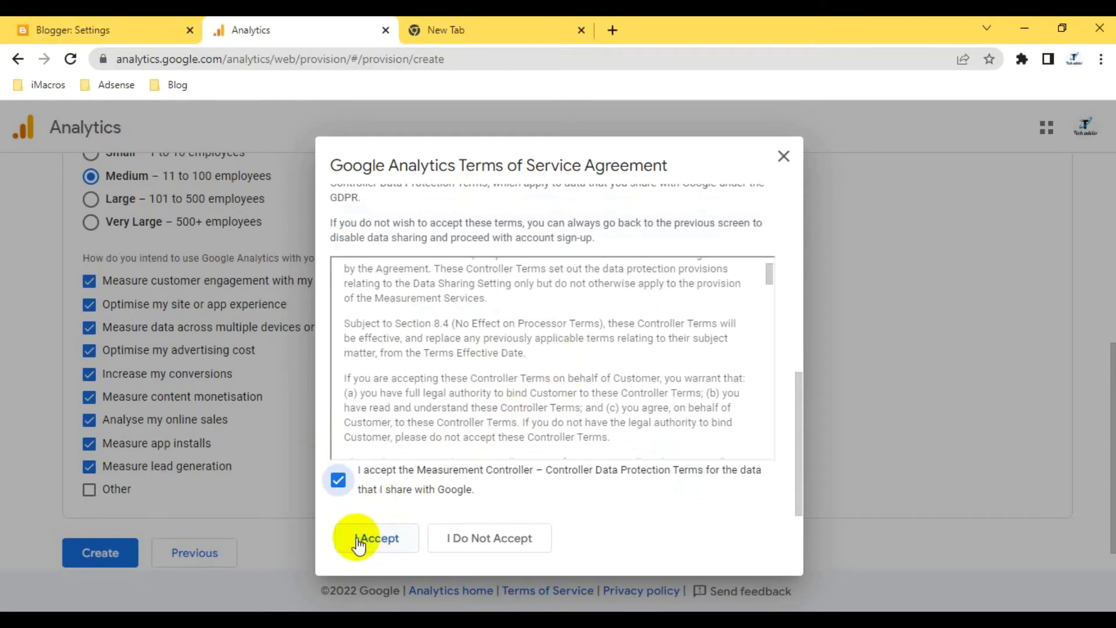
{"action": "left_click", "coordinate": [376, 541]}
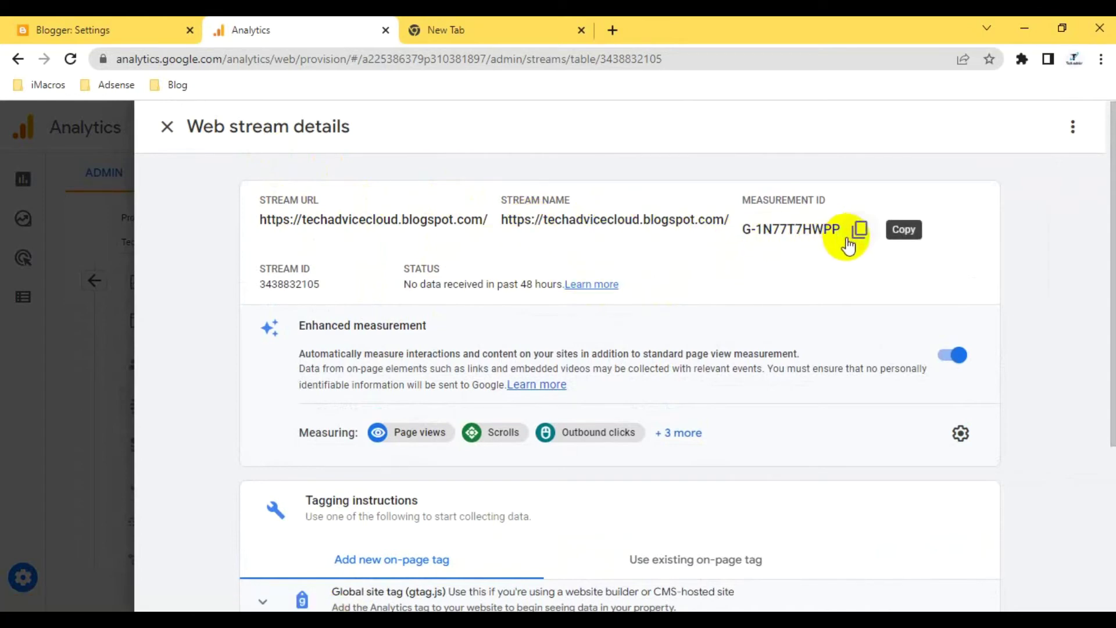
Expand and review the blog stream's Global site tag (gtag.js) code, then collapse it.
{"action": "scroll", "coordinate": [637, 306], "scroll_direction": "down", "scroll_amount": 1}
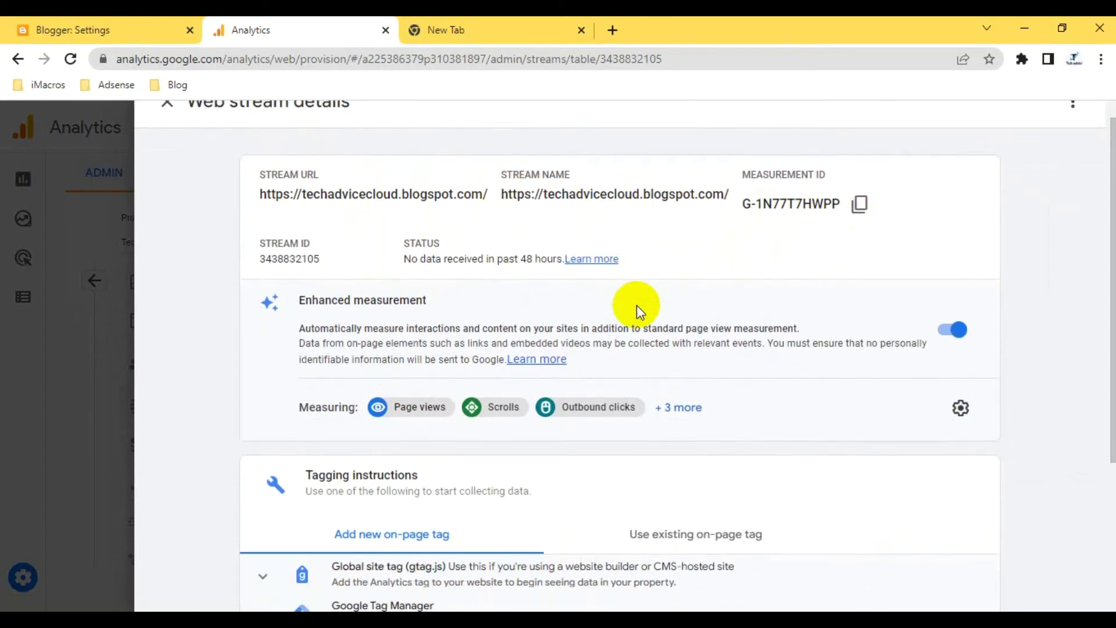
{"action": "scroll", "coordinate": [636, 305], "scroll_direction": "up", "scroll_amount": 1}
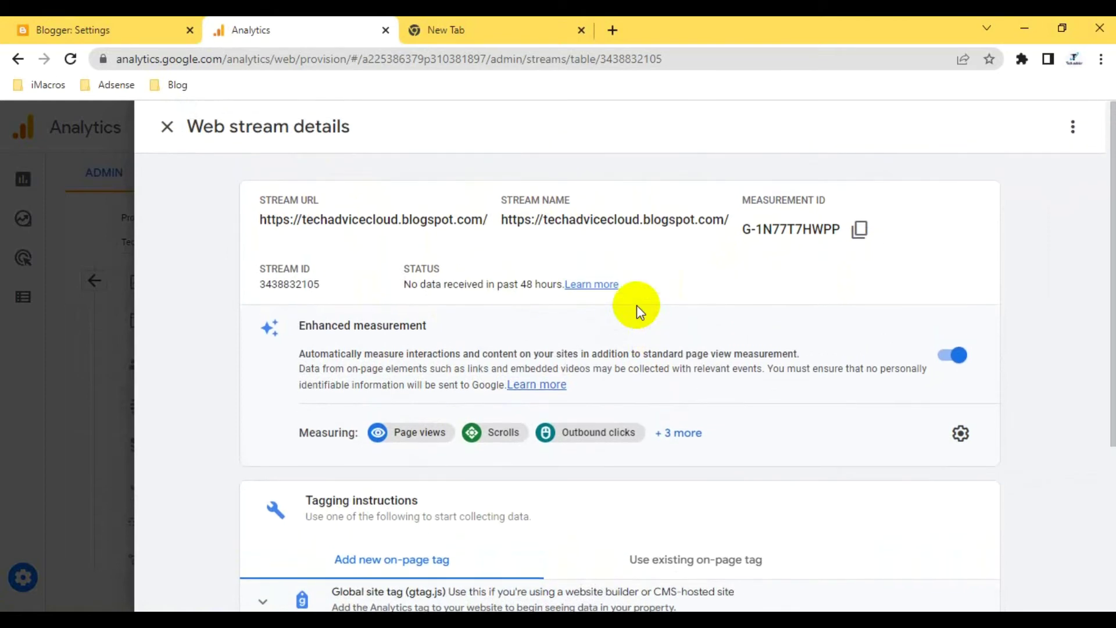
{"action": "scroll", "coordinate": [636, 305], "scroll_direction": "down", "scroll_amount": 4}
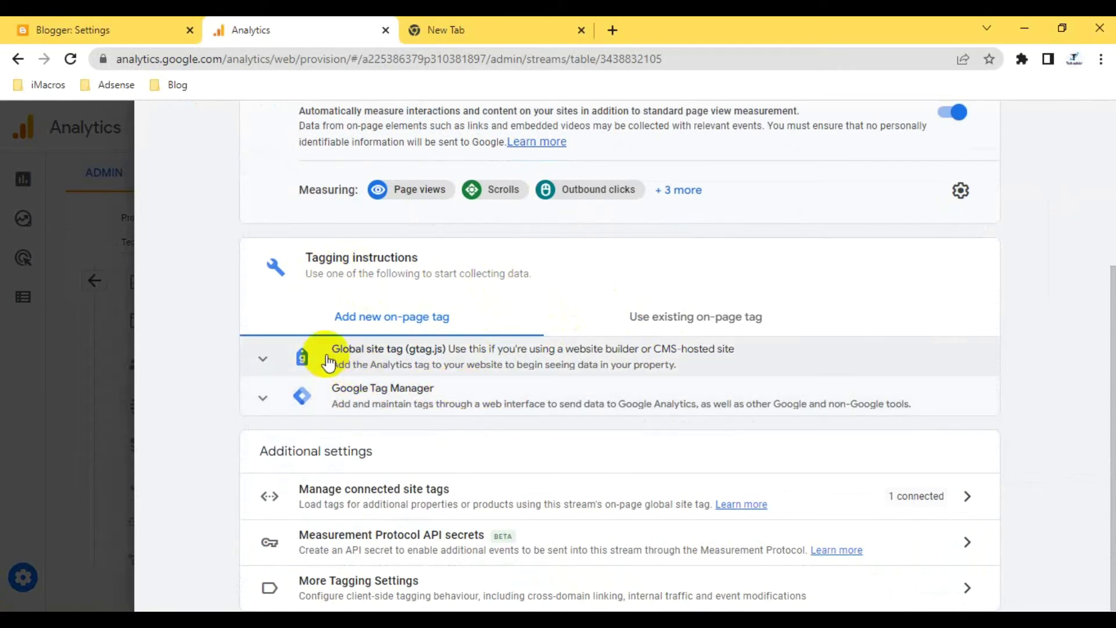
{"action": "left_click", "coordinate": [265, 355]}
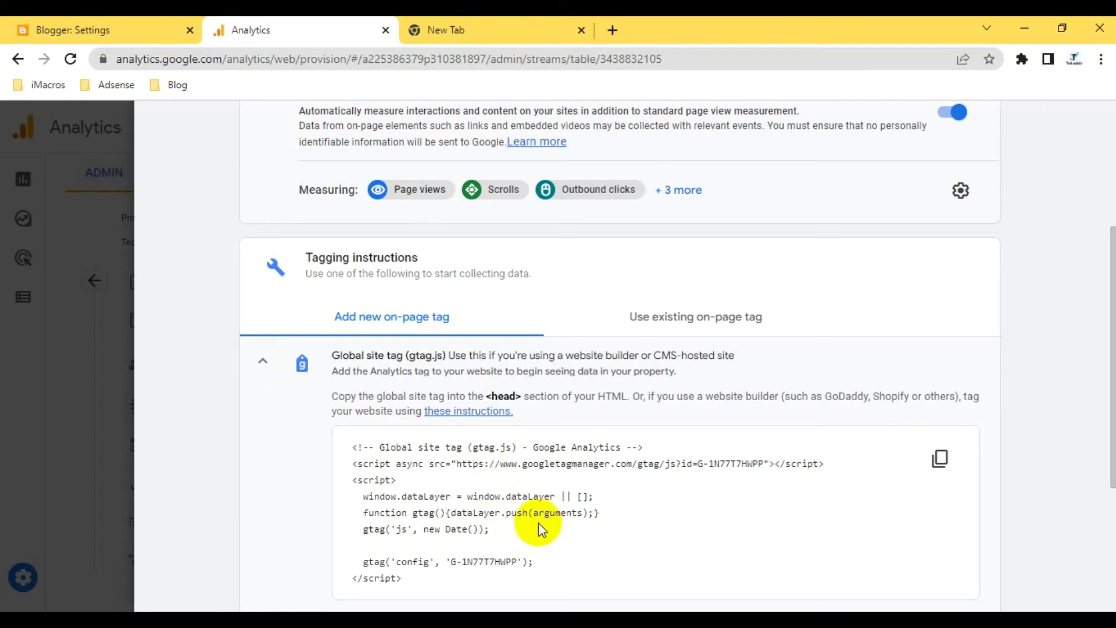
{"action": "scroll", "coordinate": [525, 527], "scroll_direction": "down", "scroll_amount": 2}
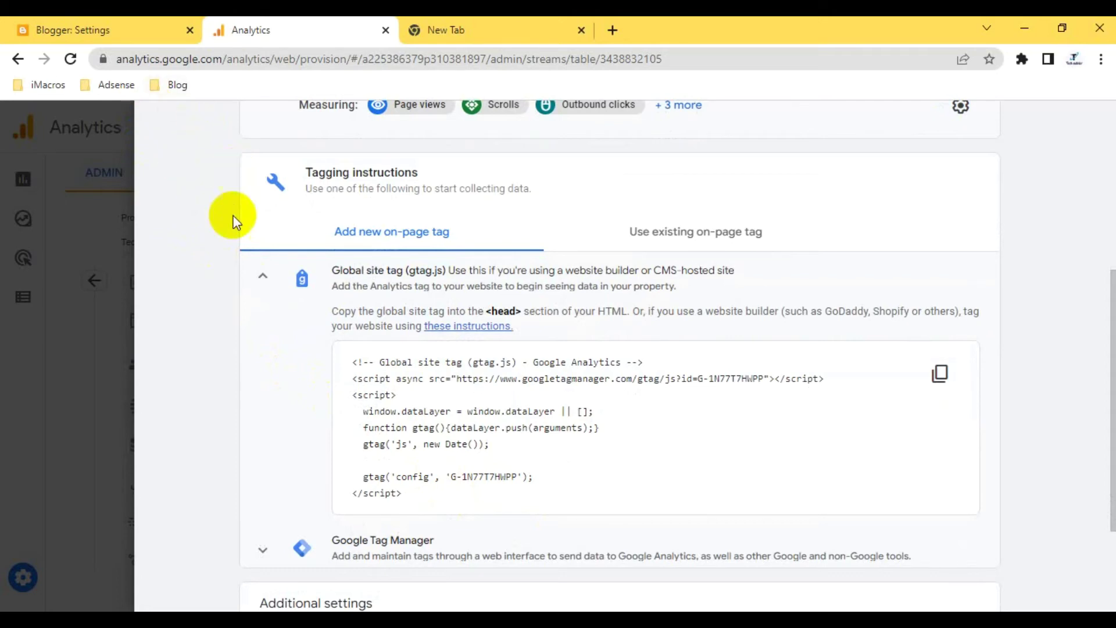
{"action": "left_click", "coordinate": [262, 279]}
{"action": "scroll", "coordinate": [267, 270], "scroll_direction": "up", "scroll_amount": 1}
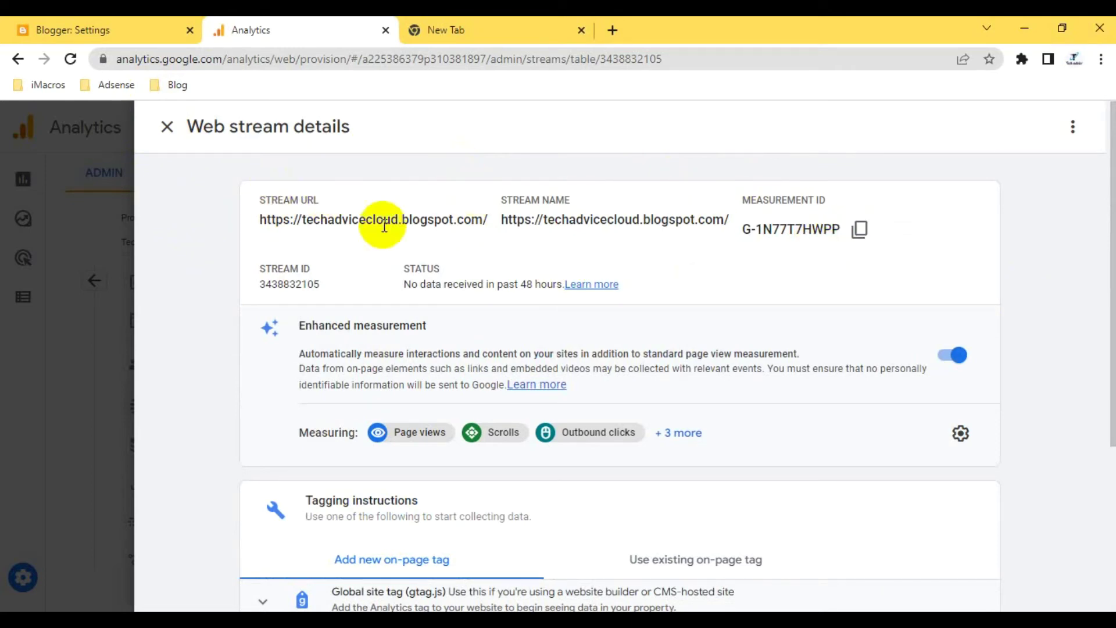
Try saving the G- Measurement ID as Blogger's property ID, then clear it after the UA-format rejection.
{"action": "left_click", "coordinate": [48, 23]}
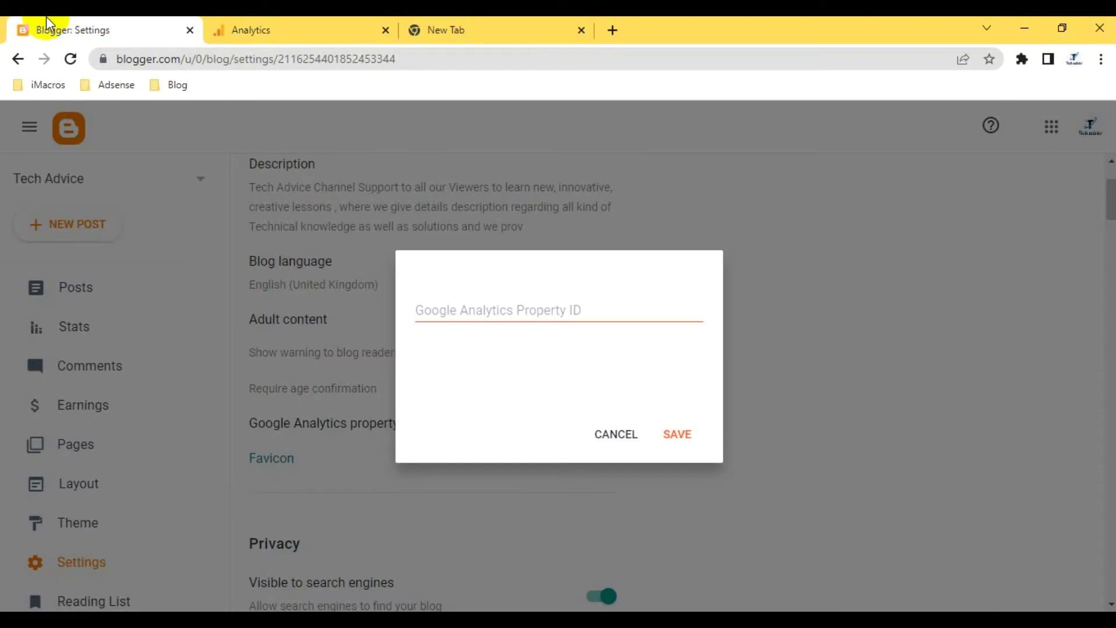
{"action": "left_click", "coordinate": [468, 316]}
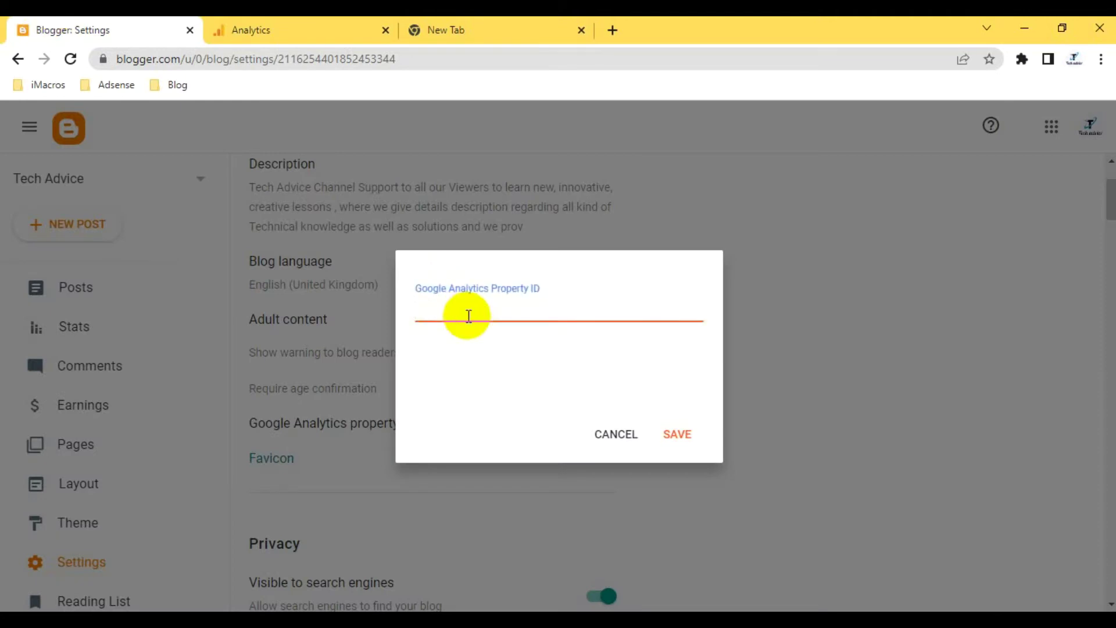
{"action": "left_click", "coordinate": [681, 433]}
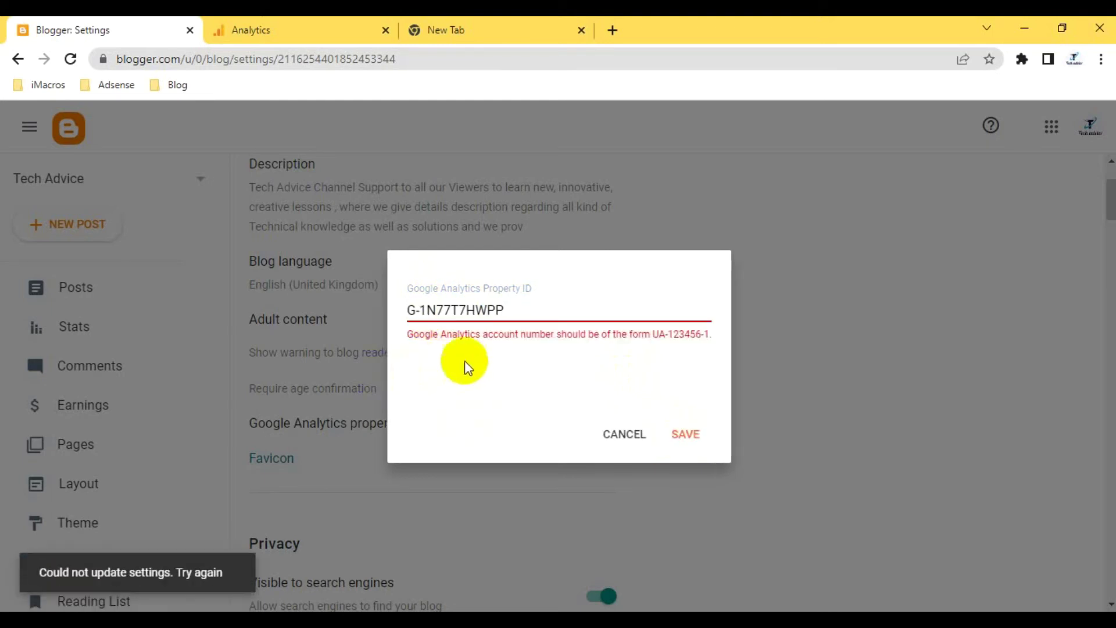
{"action": "triple_click", "coordinate": [533, 314]}
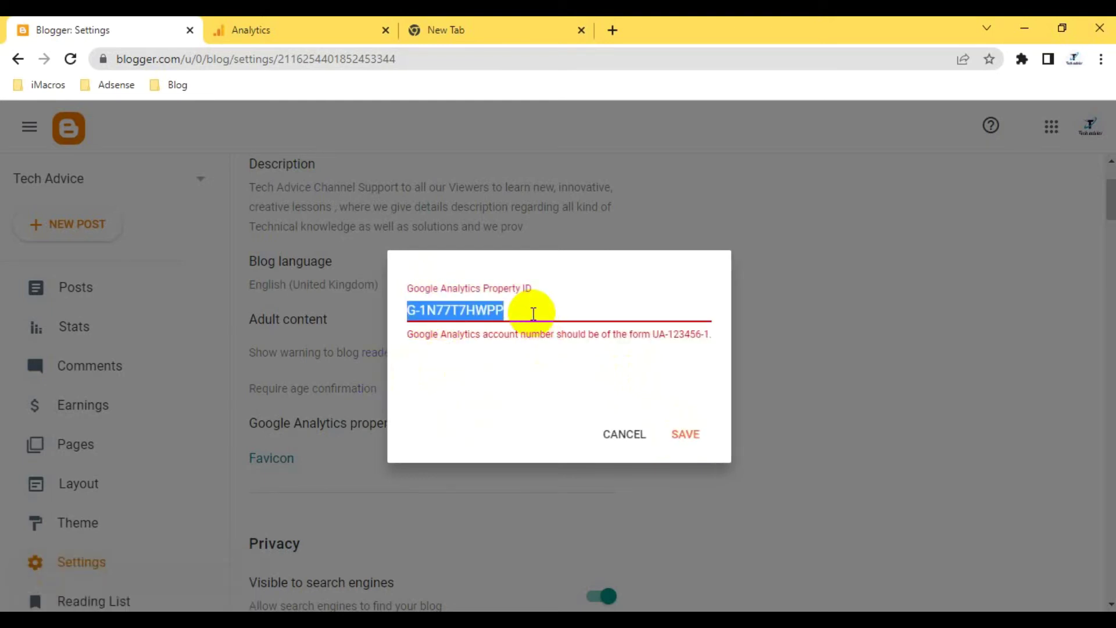
{"action": "key", "text": "BackSpace"}
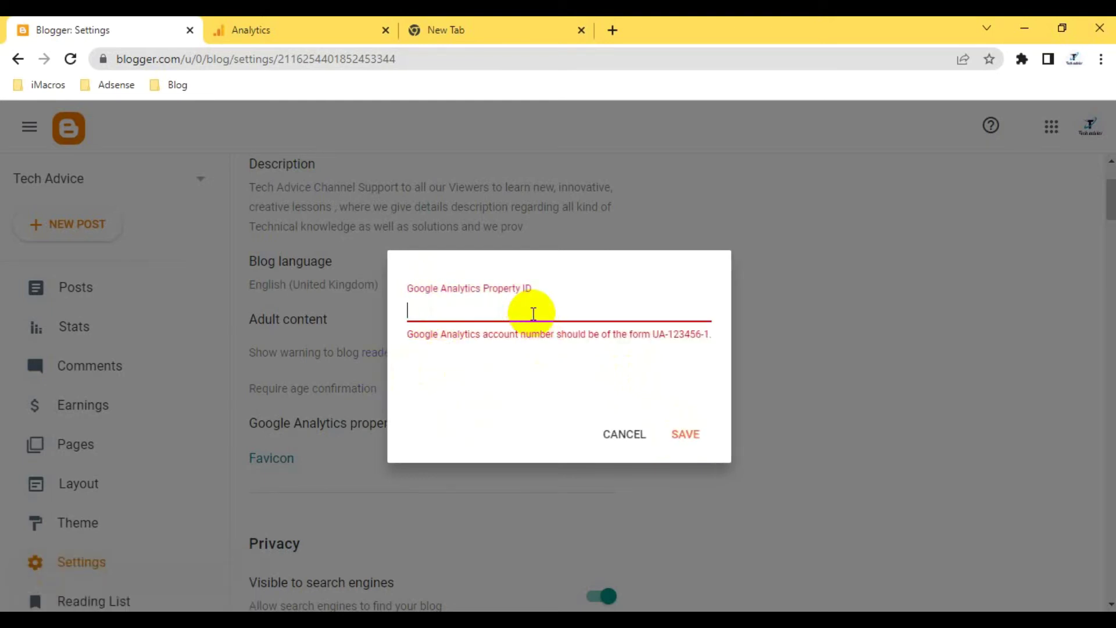
{"action": "left_click", "coordinate": [296, 25]}
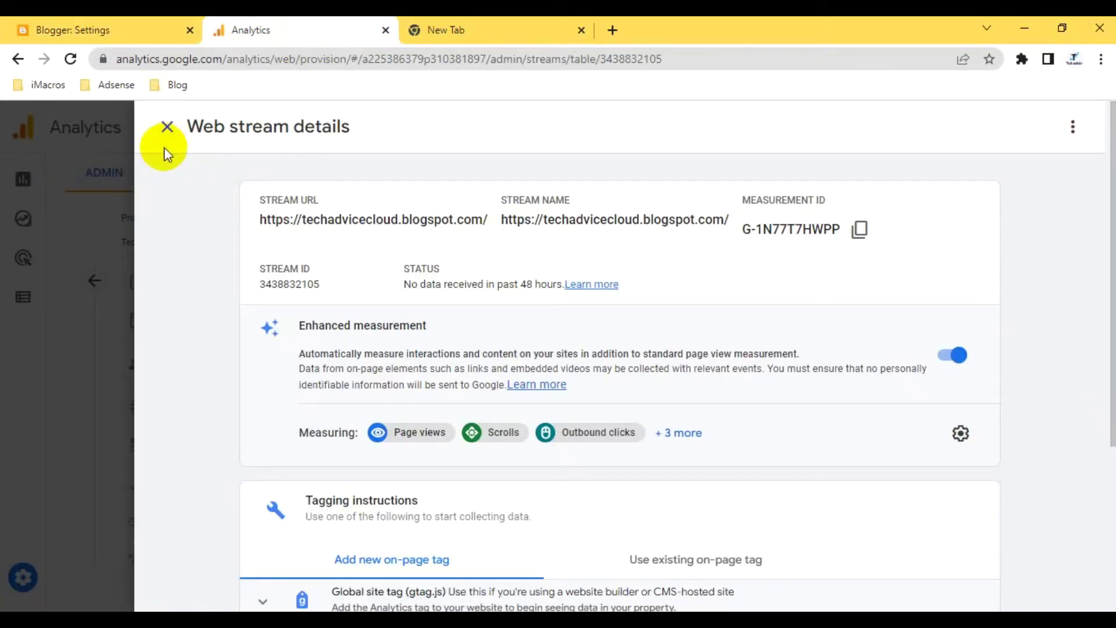
Close stream details, opt in to all four email types, save, and dismiss the property tour.
{"action": "left_click", "coordinate": [164, 127]}
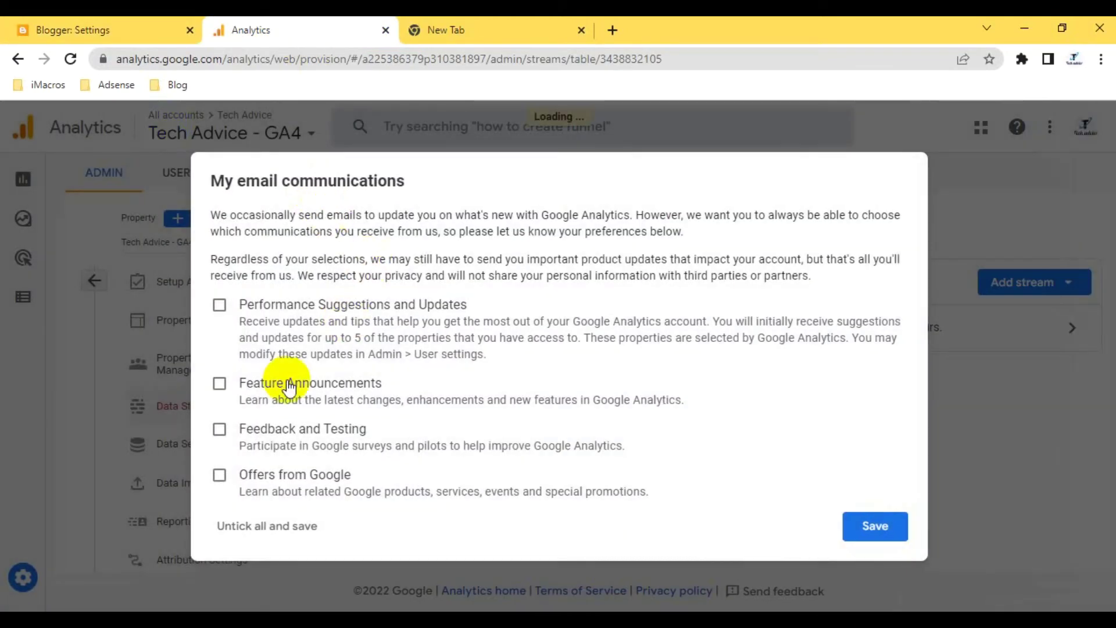
{"action": "left_click", "coordinate": [220, 304]}
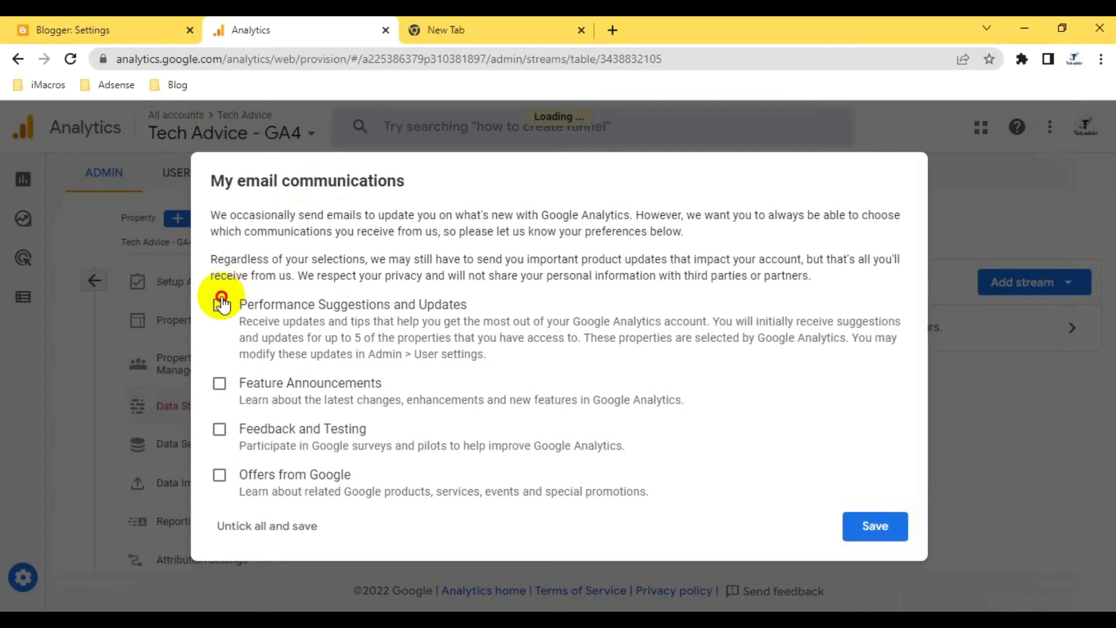
{"action": "left_click", "coordinate": [220, 383]}
{"action": "left_click", "coordinate": [219, 429]}
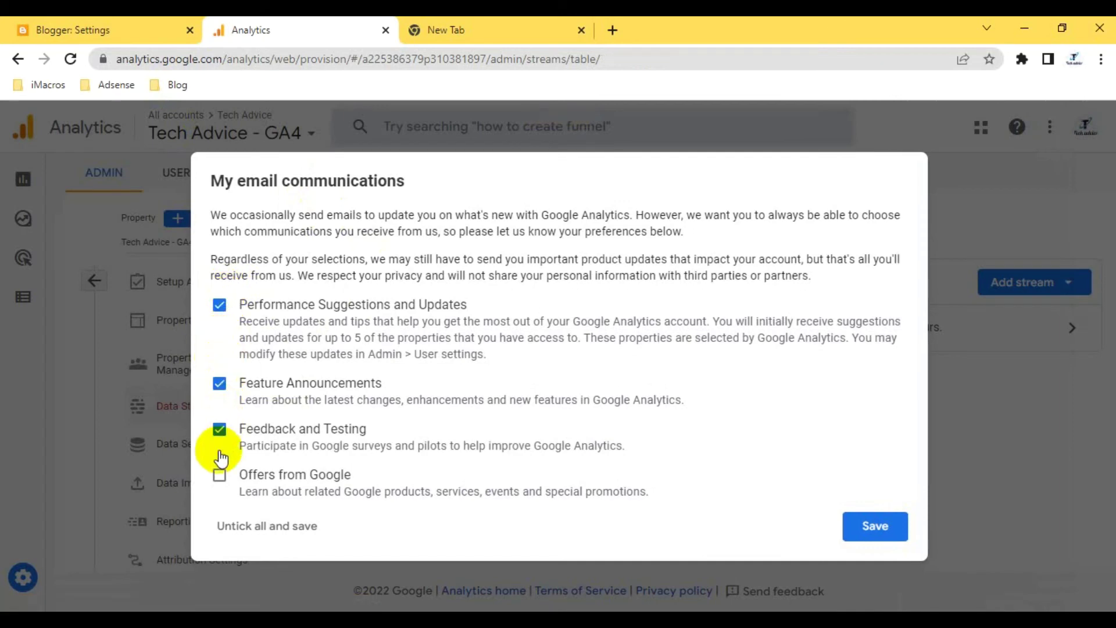
{"action": "left_click", "coordinate": [220, 475]}
{"action": "left_click", "coordinate": [875, 532]}
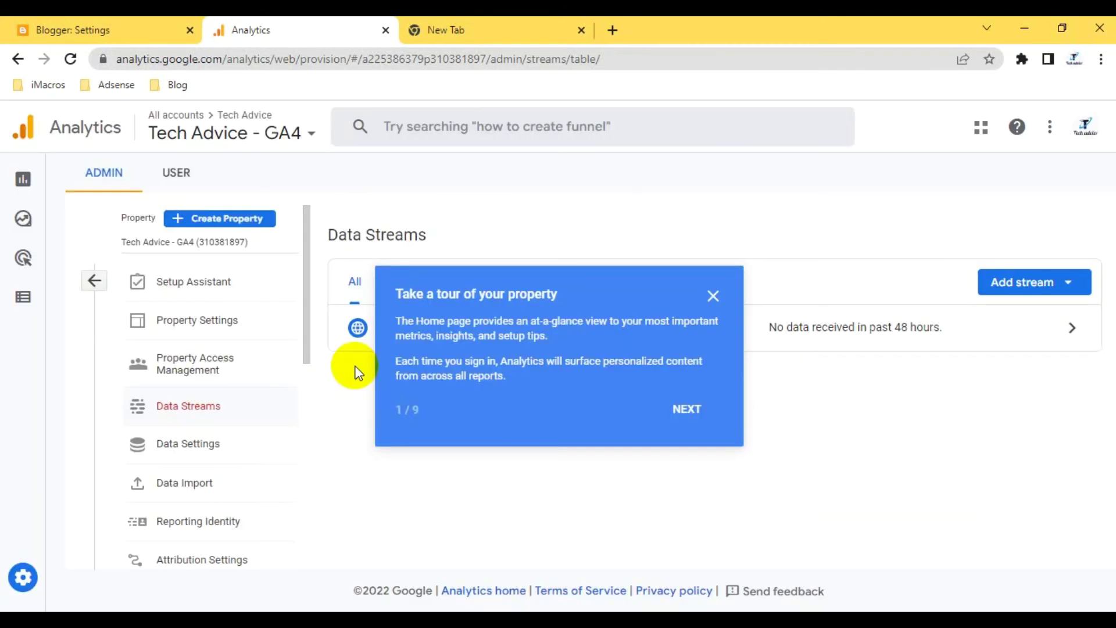
{"action": "left_click", "coordinate": [714, 296]}
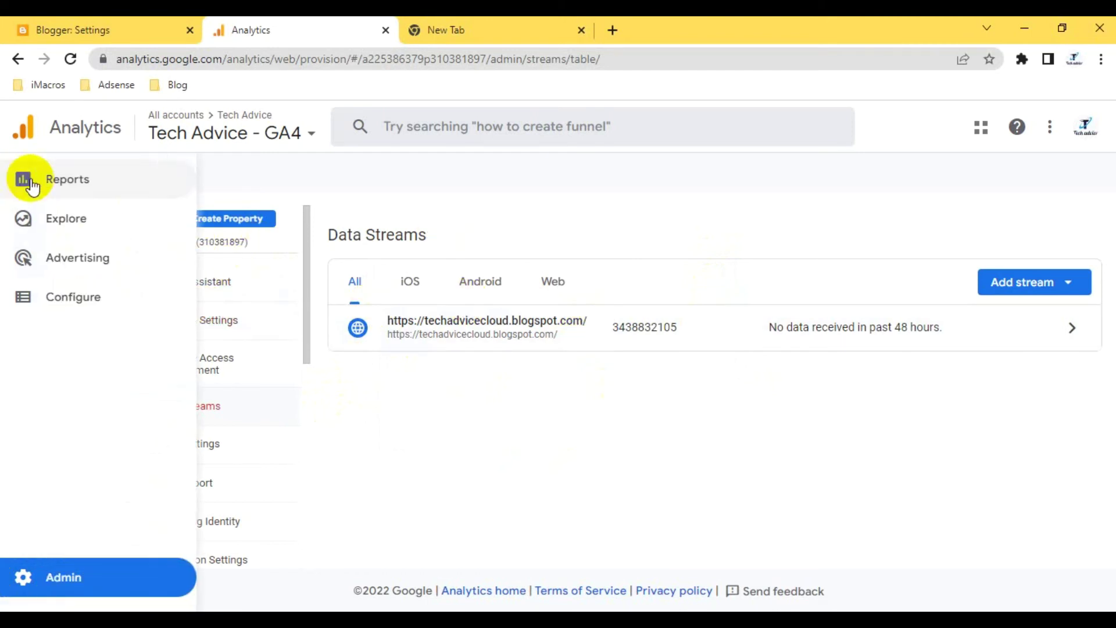
Select the Tech Advice Universal Analytics property to reveal its UA ID, then return to Blogger.
{"action": "left_click", "coordinate": [278, 142]}
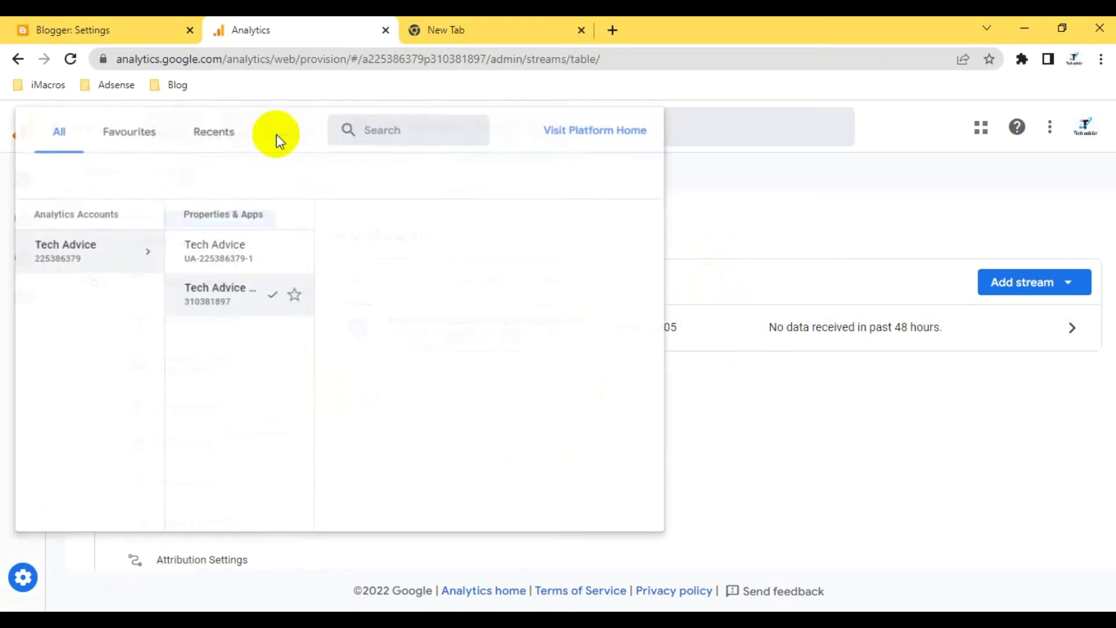
{"action": "left_click", "coordinate": [237, 263]}
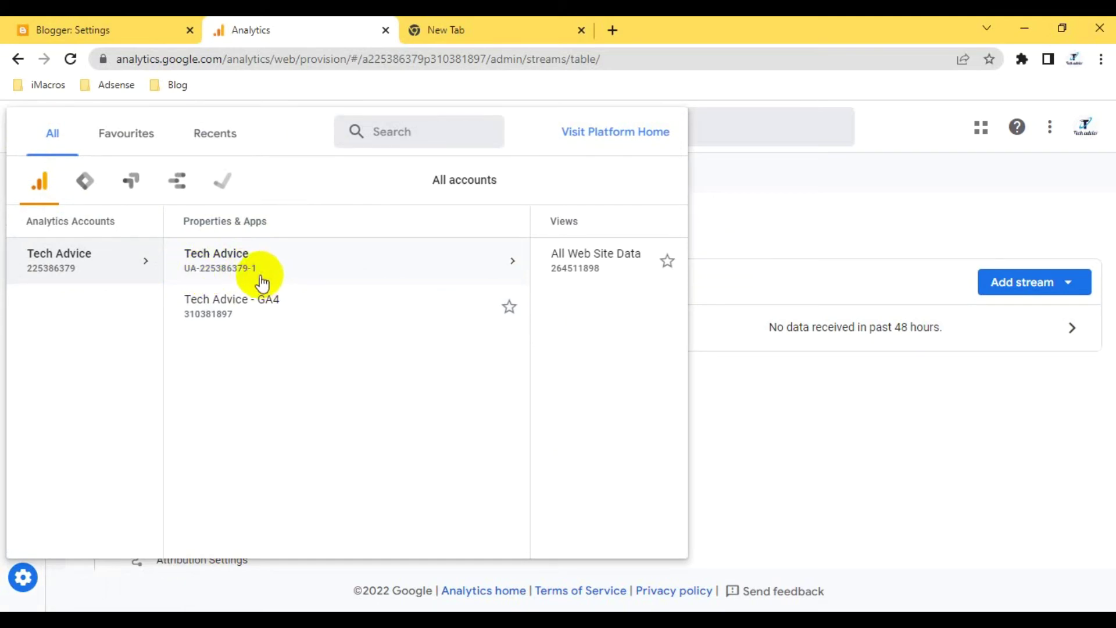
{"action": "left_click", "coordinate": [112, 26]}
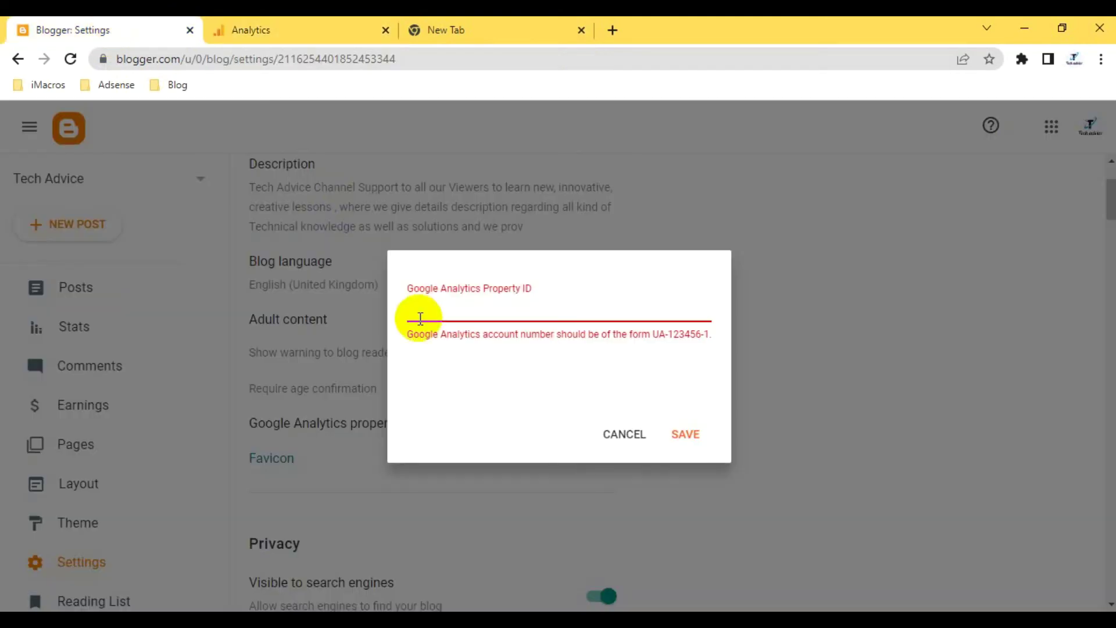
{"action": "left_click", "coordinate": [316, 17]}
{"action": "left_click", "coordinate": [104, 24]}
{"action": "type", "text": "538"}
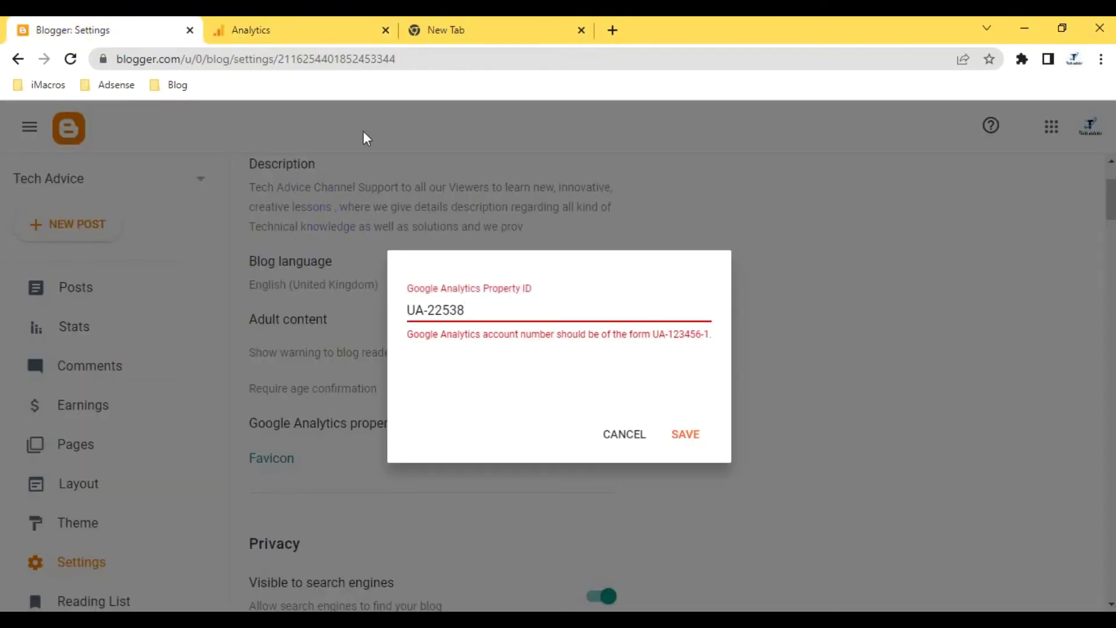
{"action": "left_click", "coordinate": [286, 24]}
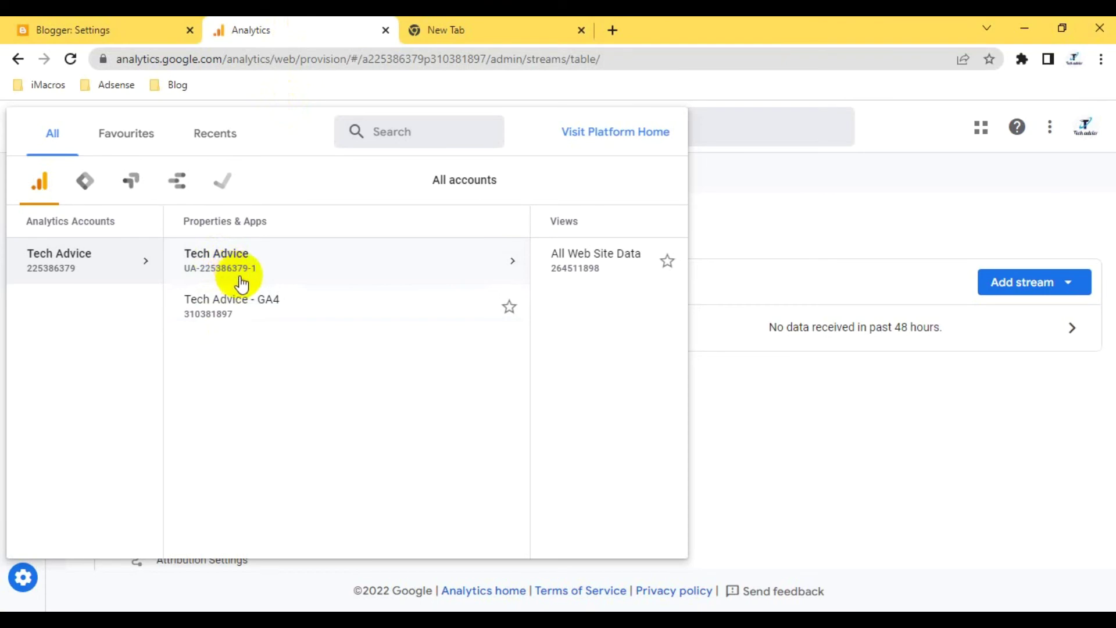
{"action": "left_click", "coordinate": [96, 23]}
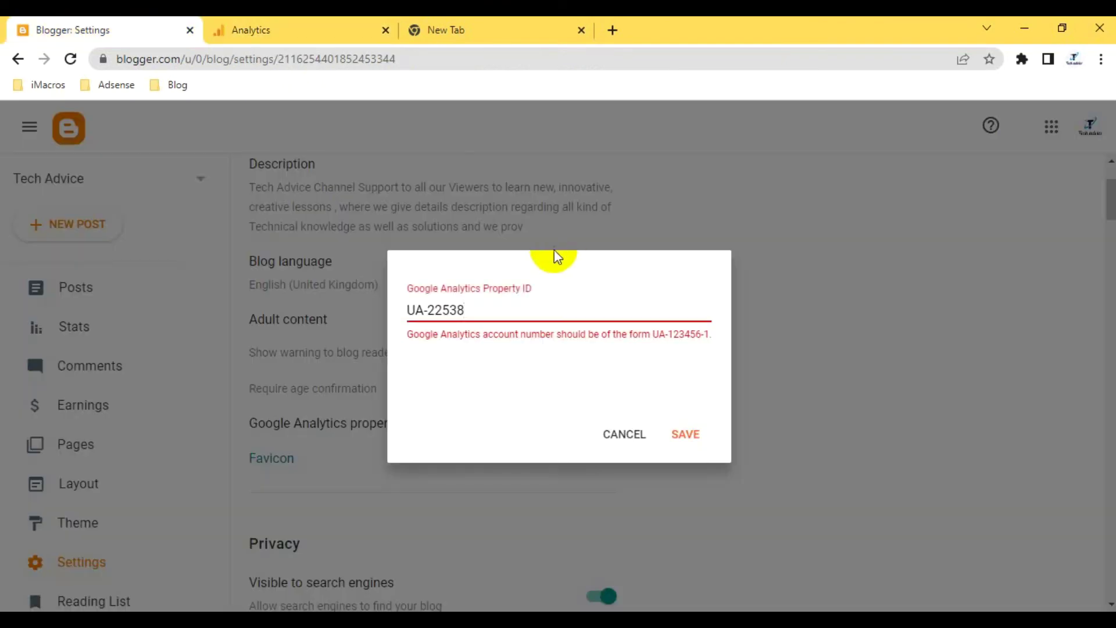
{"action": "type", "text": "6379-1"}
{"action": "left_click", "coordinate": [538, 407]}
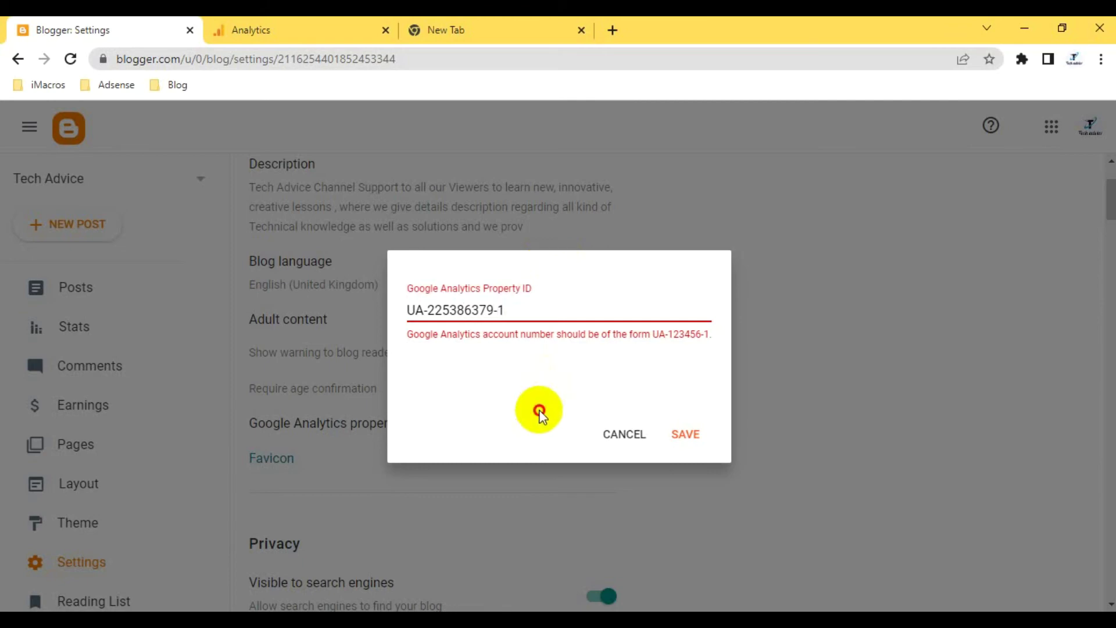
{"action": "left_click", "coordinate": [684, 436]}
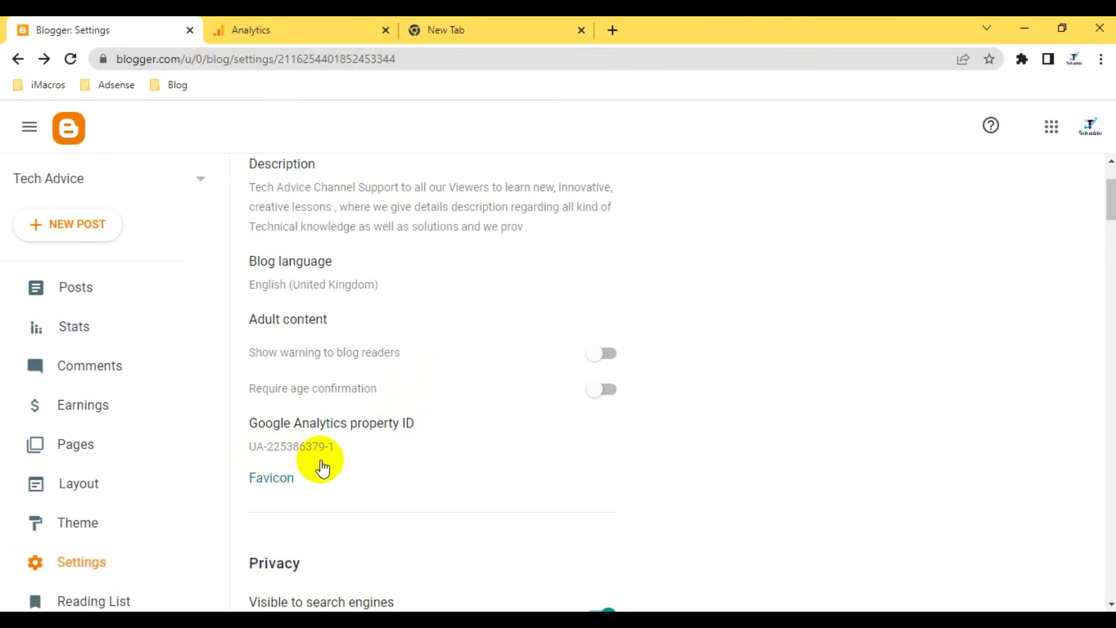
Open Tech Advice's All Web Site Data view and check Home shows 0 active users.
{"action": "left_click", "coordinate": [281, 25]}
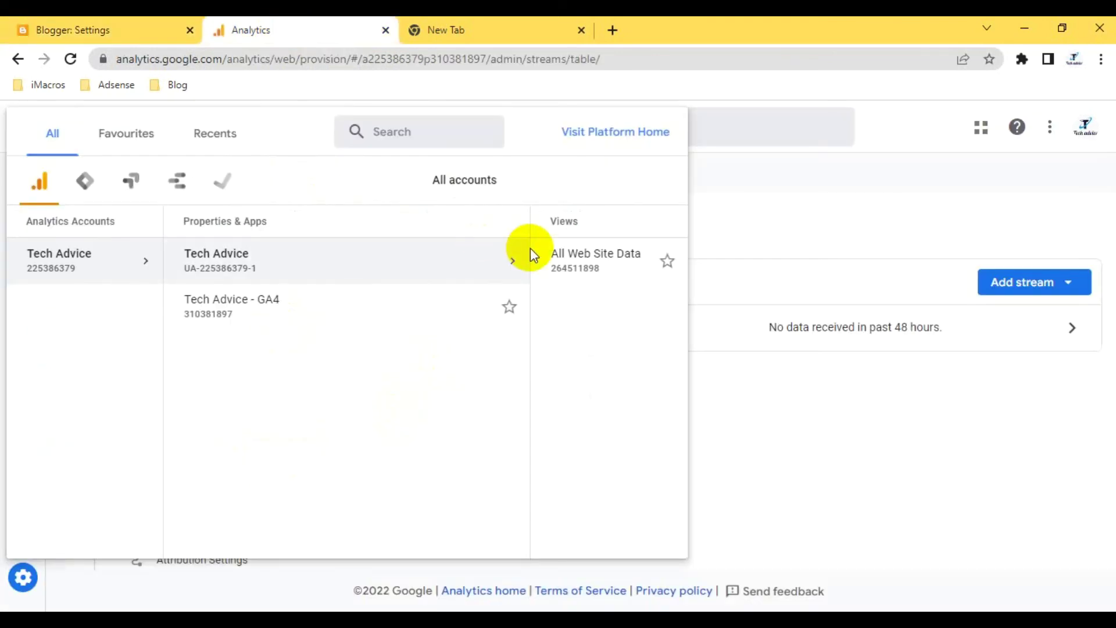
{"action": "left_click", "coordinate": [394, 255]}
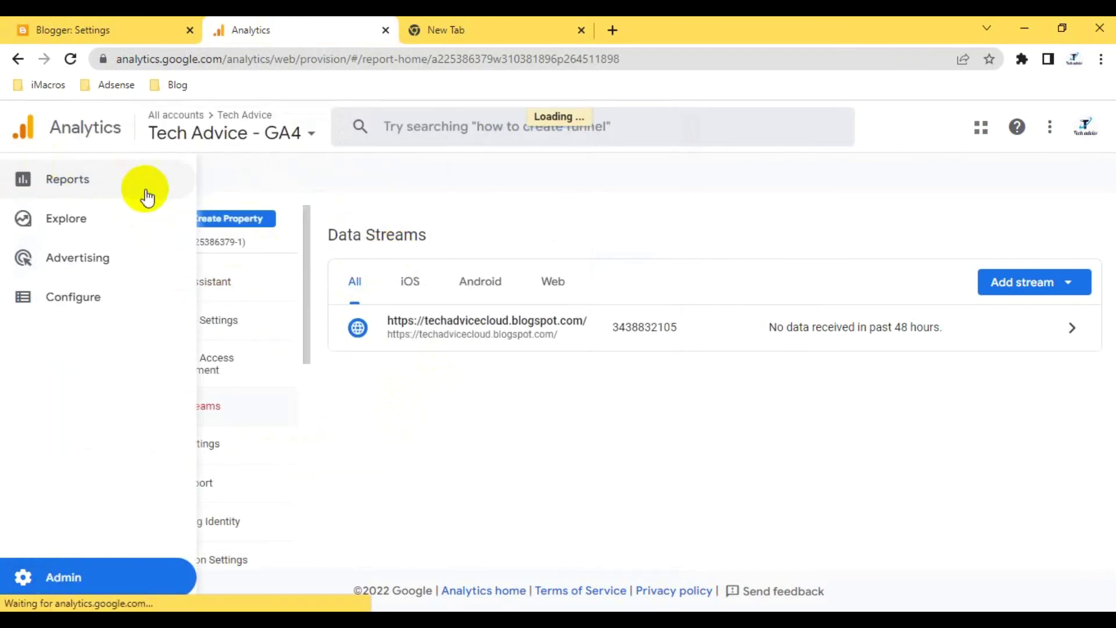
{"action": "left_click", "coordinate": [226, 287]}
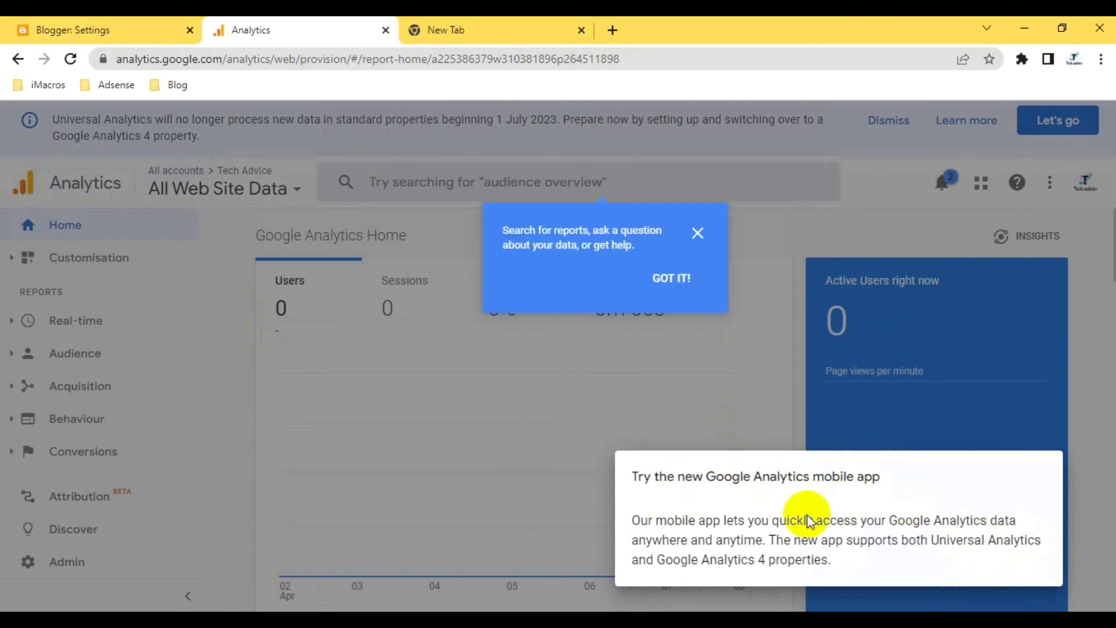
{"action": "left_click", "coordinate": [672, 279]}
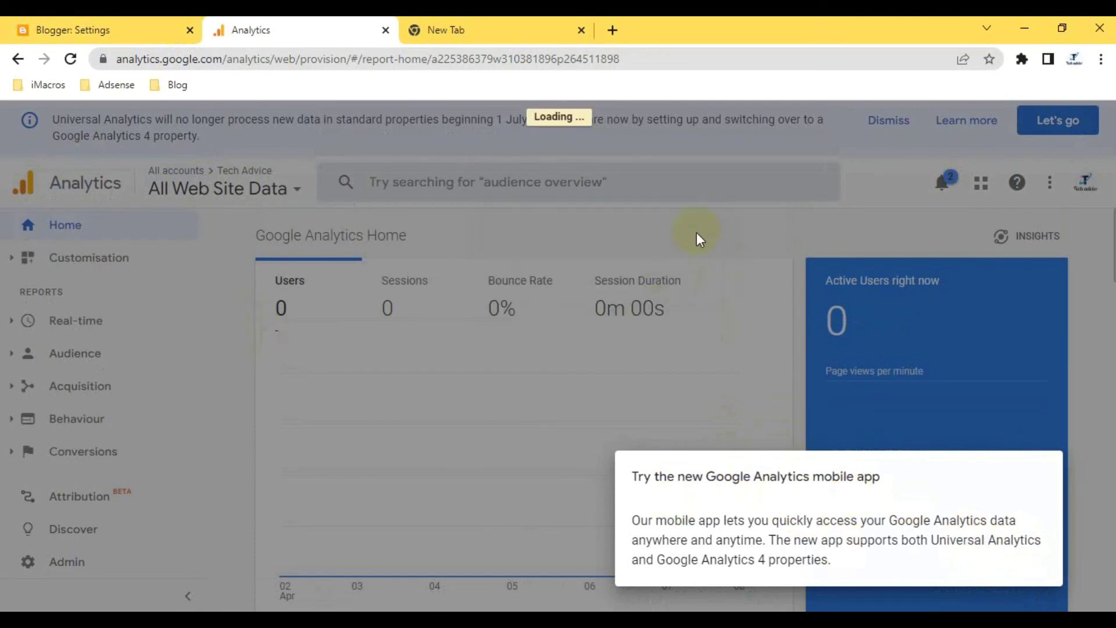
{"action": "left_click", "coordinate": [774, 332]}
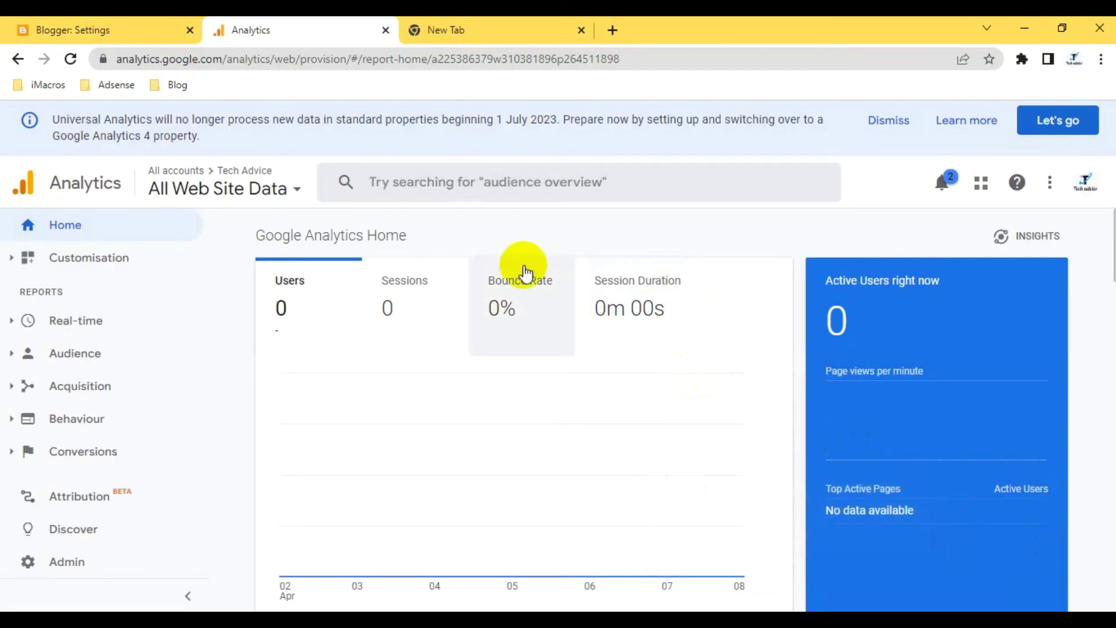
{"action": "scroll", "coordinate": [368, 217], "scroll_direction": "down", "scroll_amount": 1}
{"action": "scroll", "coordinate": [365, 209], "scroll_direction": "up", "scroll_amount": 1}
{"action": "scroll", "coordinate": [365, 209], "scroll_direction": "down", "scroll_amount": 6}
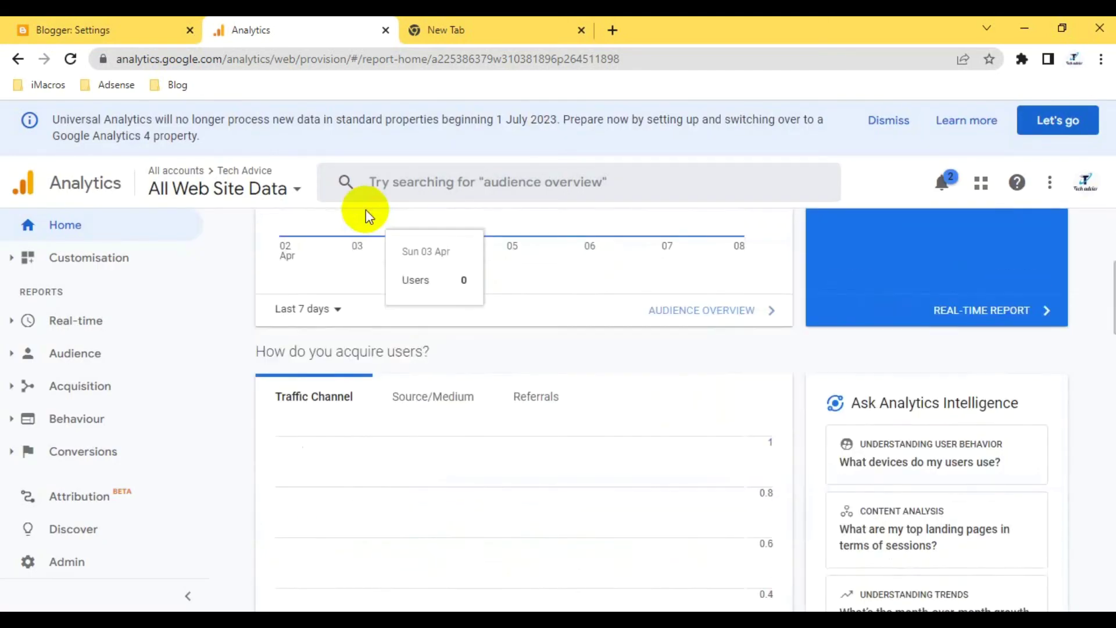
{"action": "scroll", "coordinate": [365, 210], "scroll_direction": "up", "scroll_amount": 4}
{"action": "left_click", "coordinate": [431, 21]}
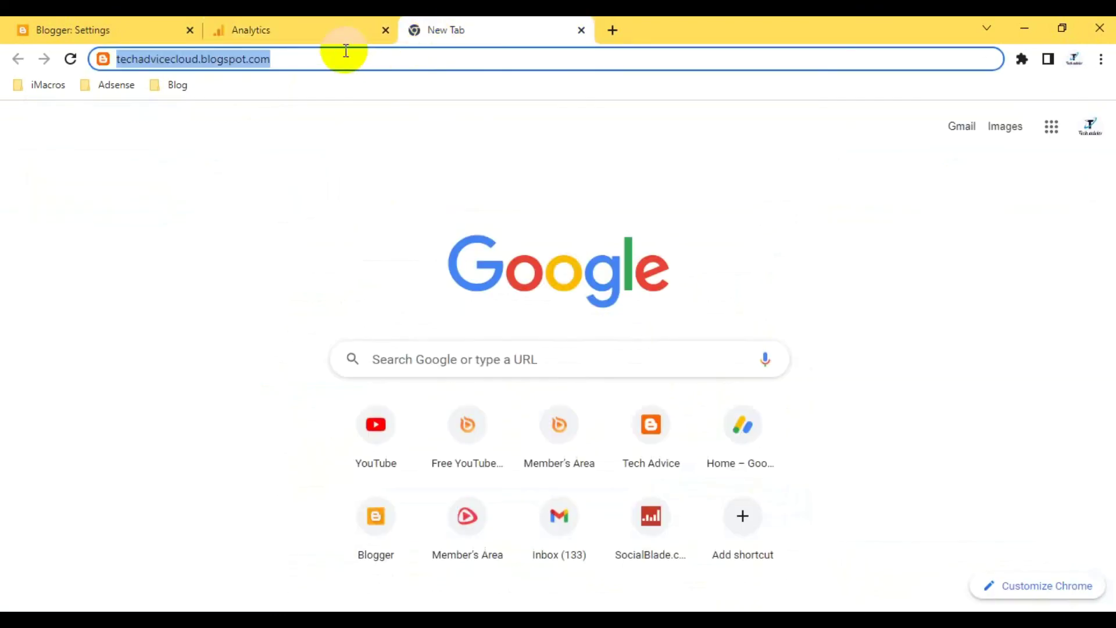
Load techadvicecloud.blogspot.com and open the Real-time Overview report in Analytics.
{"action": "key", "text": "Return"}
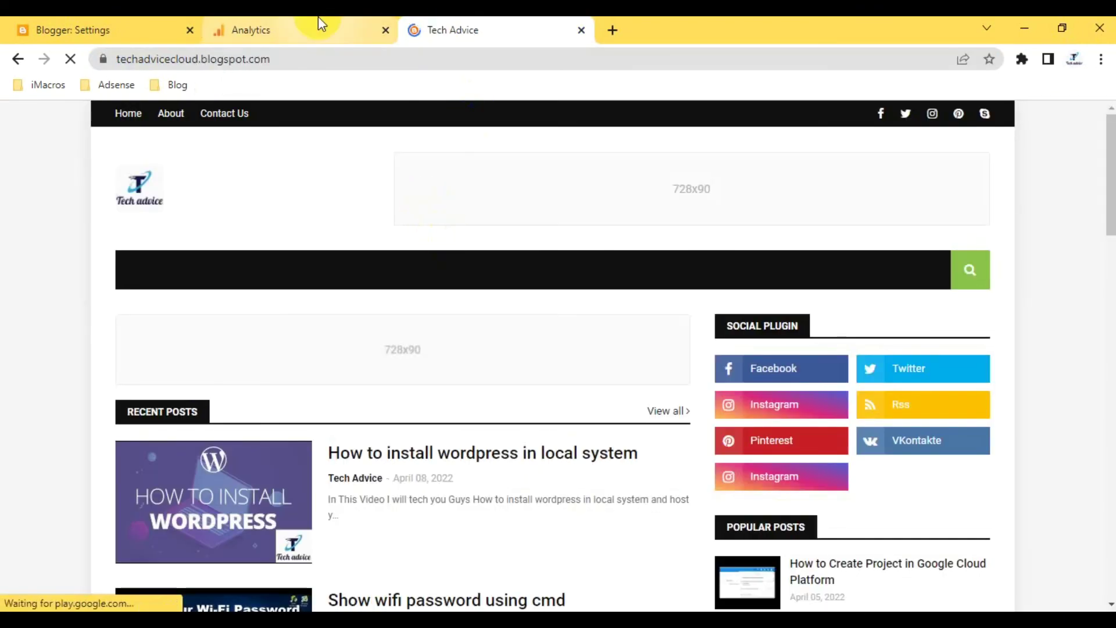
{"action": "left_click", "coordinate": [318, 23]}
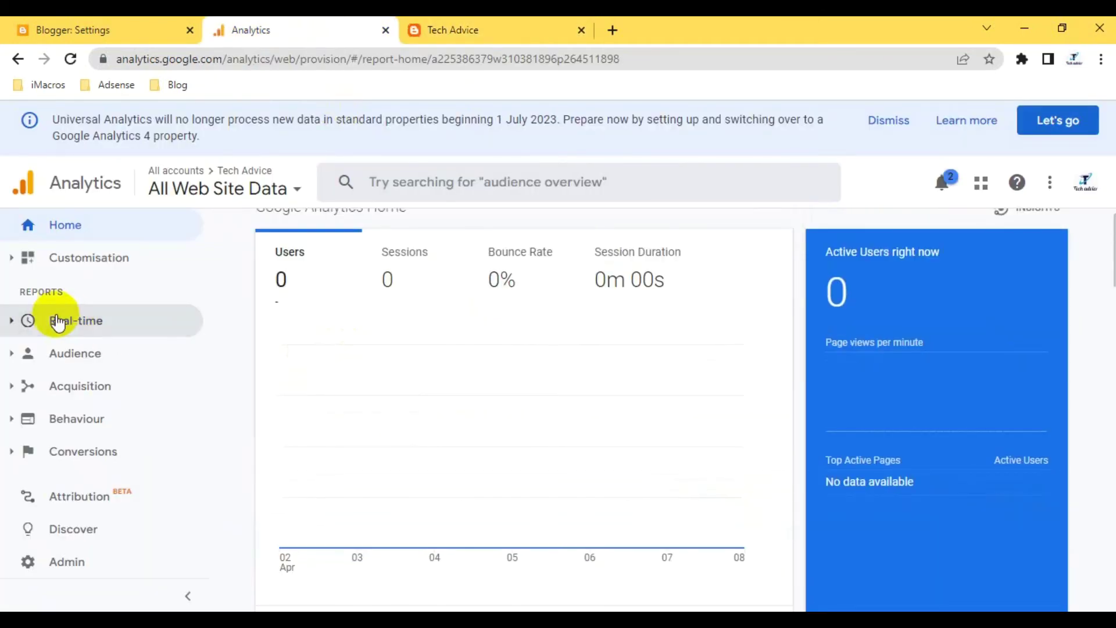
{"action": "left_click", "coordinate": [58, 321]}
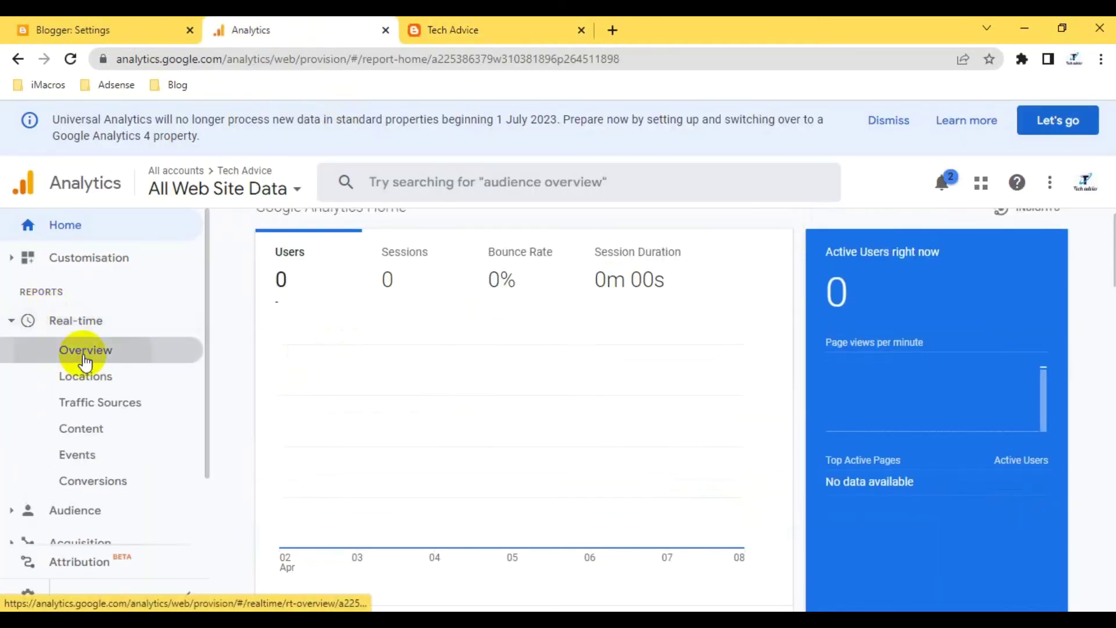
{"action": "left_click", "coordinate": [84, 361]}
Return to Home, dismiss the Universal Analytics notice, and see 1 active user on '/'.
{"action": "left_click", "coordinate": [73, 230]}
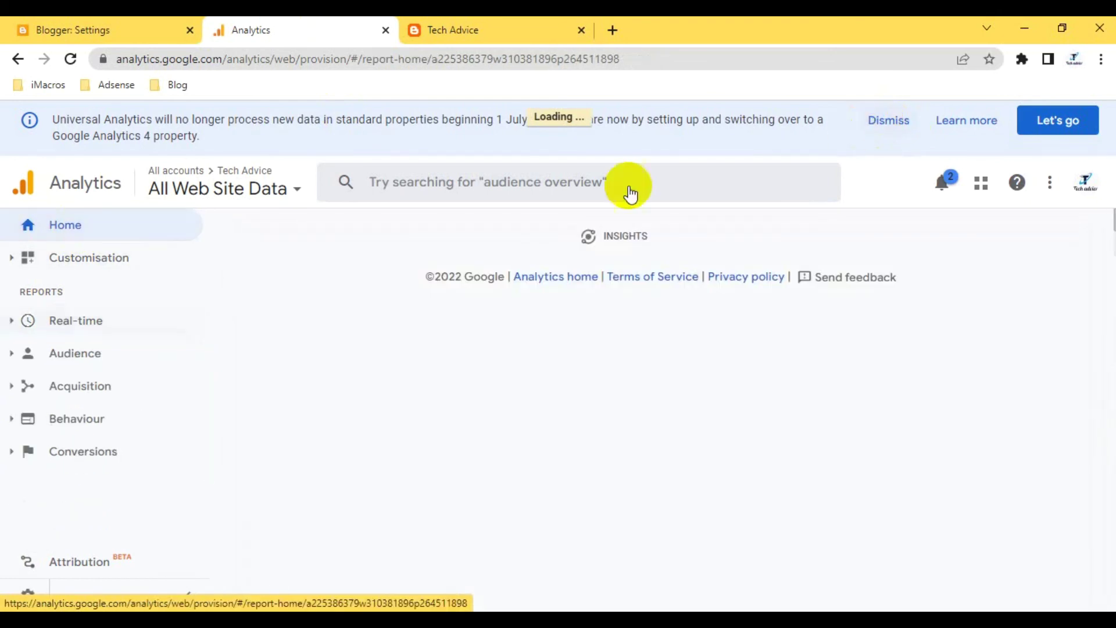
{"action": "left_click", "coordinate": [878, 120]}
{"action": "mouse_move", "coordinate": [859, 407]}
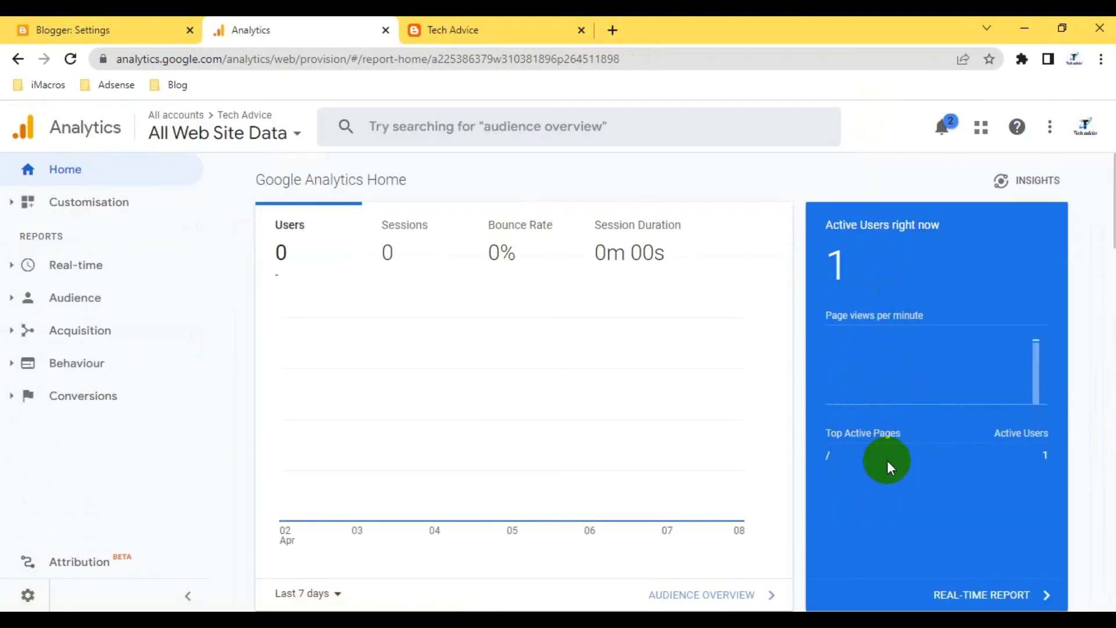
{"action": "scroll", "coordinate": [887, 461], "scroll_direction": "down", "scroll_amount": 1}
{"action": "scroll", "coordinate": [888, 461], "scroll_direction": "up", "scroll_amount": 1}
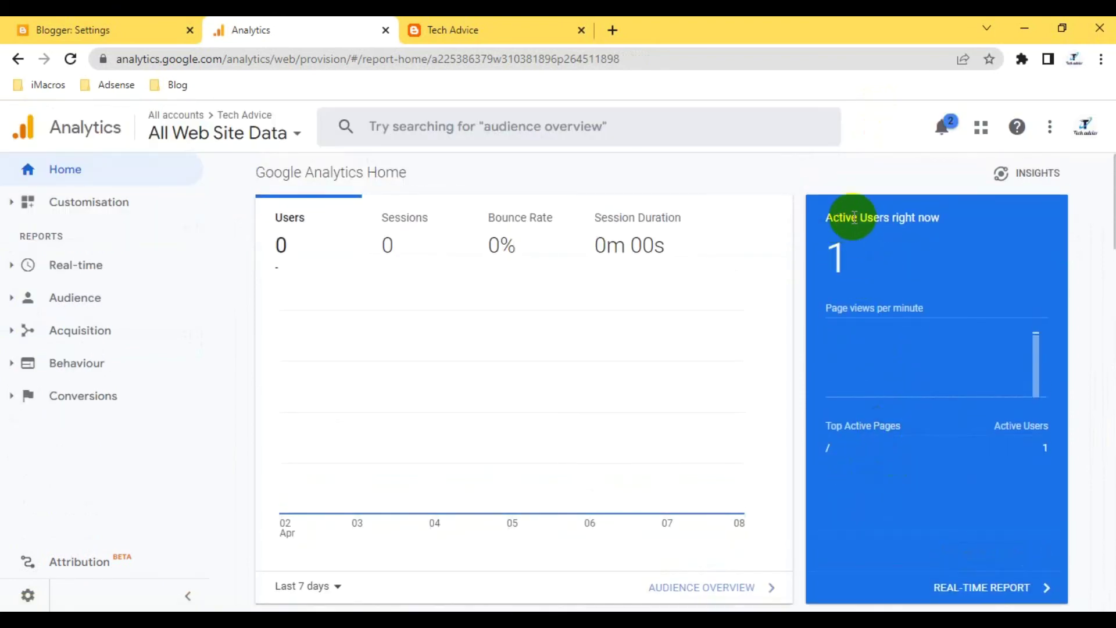
Open the 'How to install wordpress in local system' post and check it in Analytics.
{"action": "left_click", "coordinate": [464, 25]}
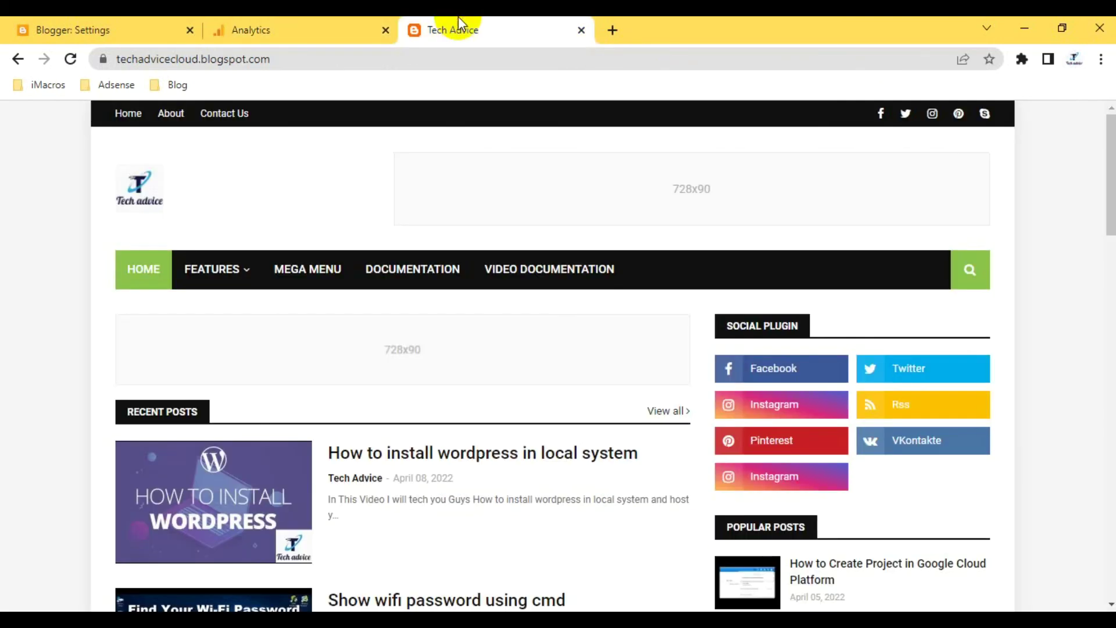
{"action": "scroll", "coordinate": [465, 479], "scroll_direction": "down", "scroll_amount": 3}
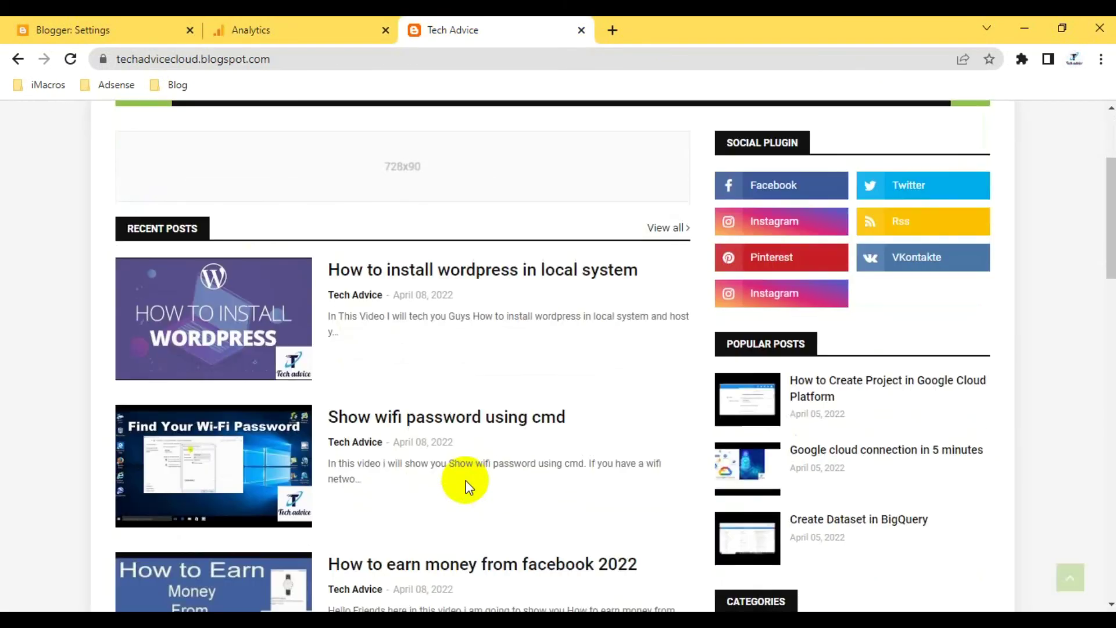
{"action": "left_click", "coordinate": [380, 269]}
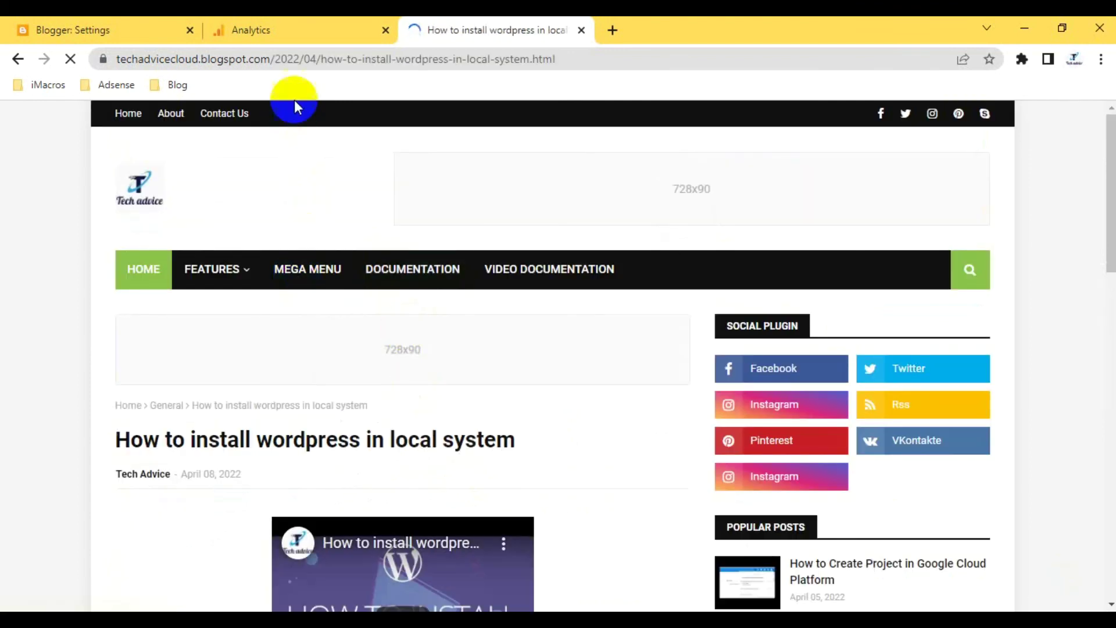
{"action": "left_click", "coordinate": [286, 23]}
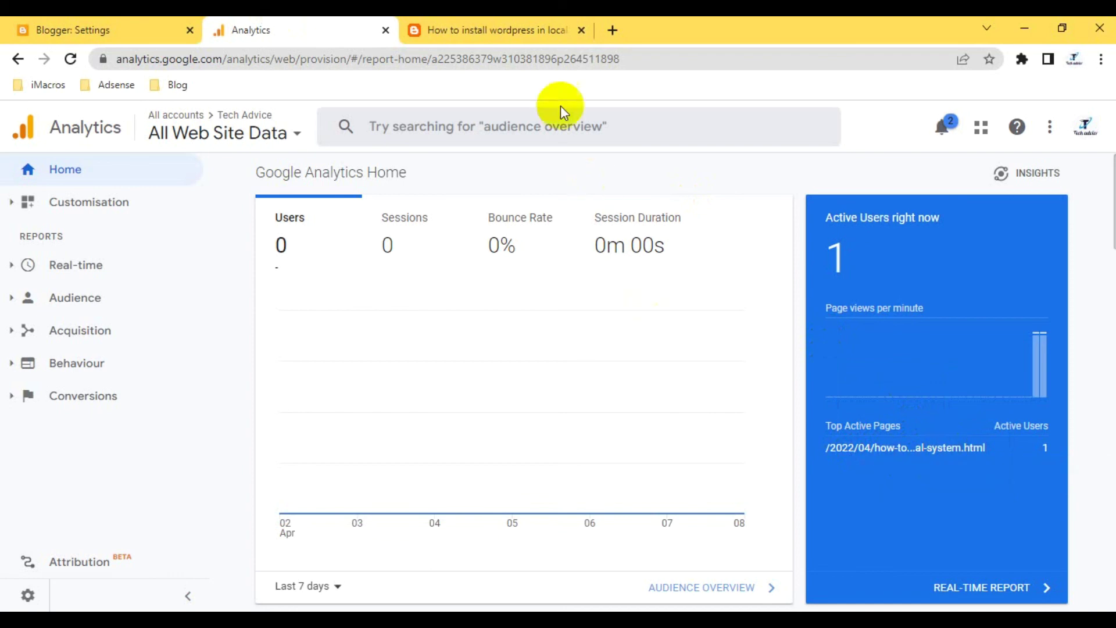
Open the 'How to Load CSV File to Bigquery' post and see it as Analytics' top active page.
{"action": "left_click", "coordinate": [492, 22]}
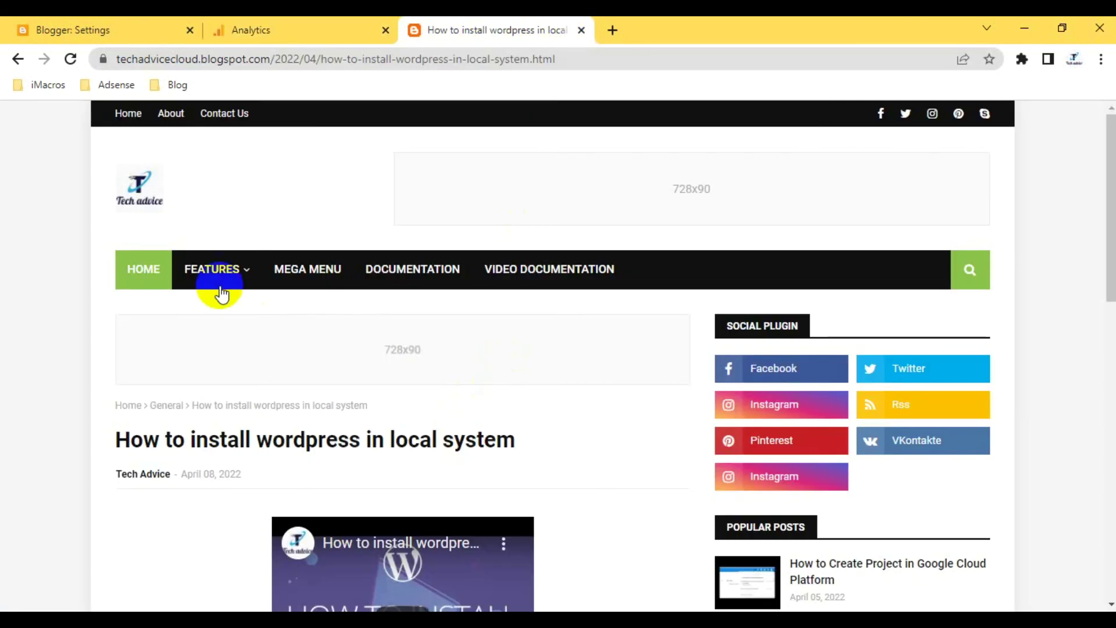
{"action": "left_click", "coordinate": [150, 267]}
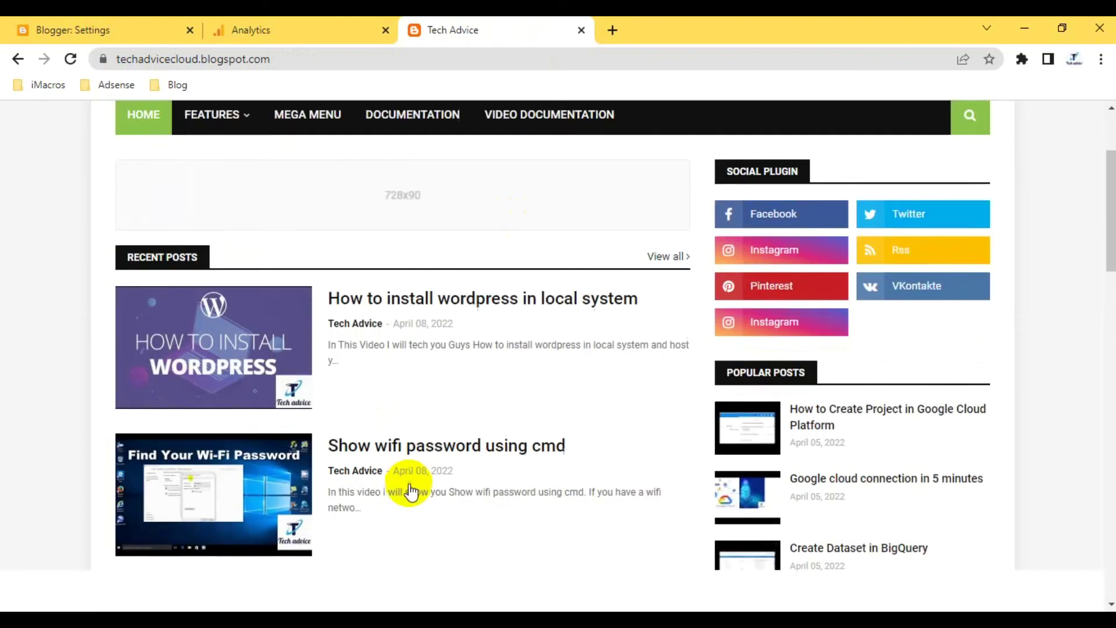
{"action": "scroll", "coordinate": [399, 473], "scroll_direction": "down", "scroll_amount": 15}
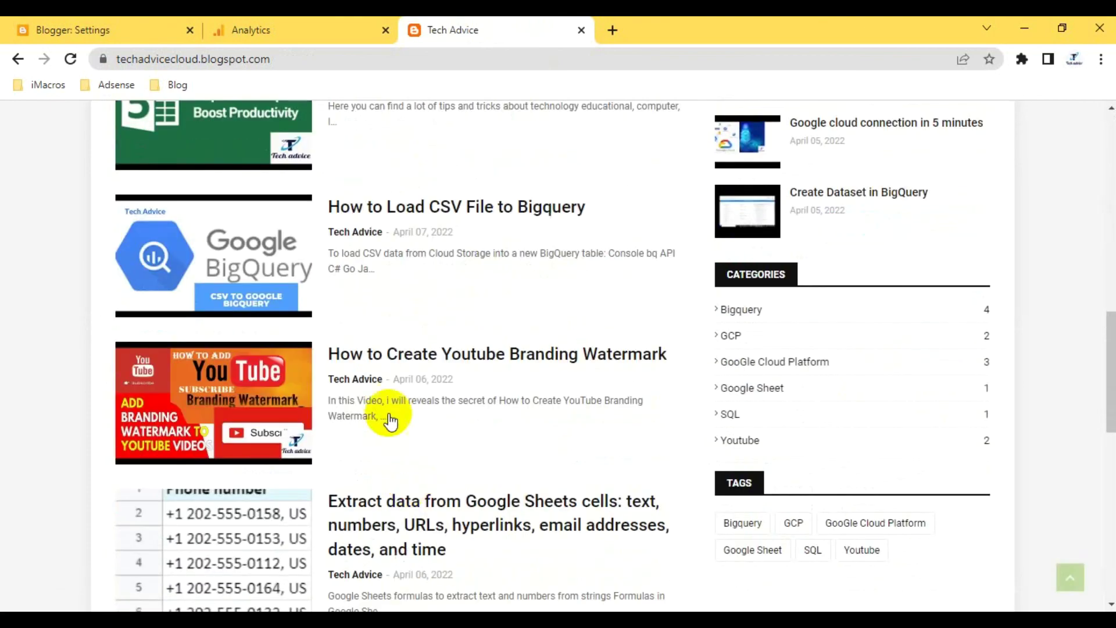
{"action": "left_click", "coordinate": [370, 219]}
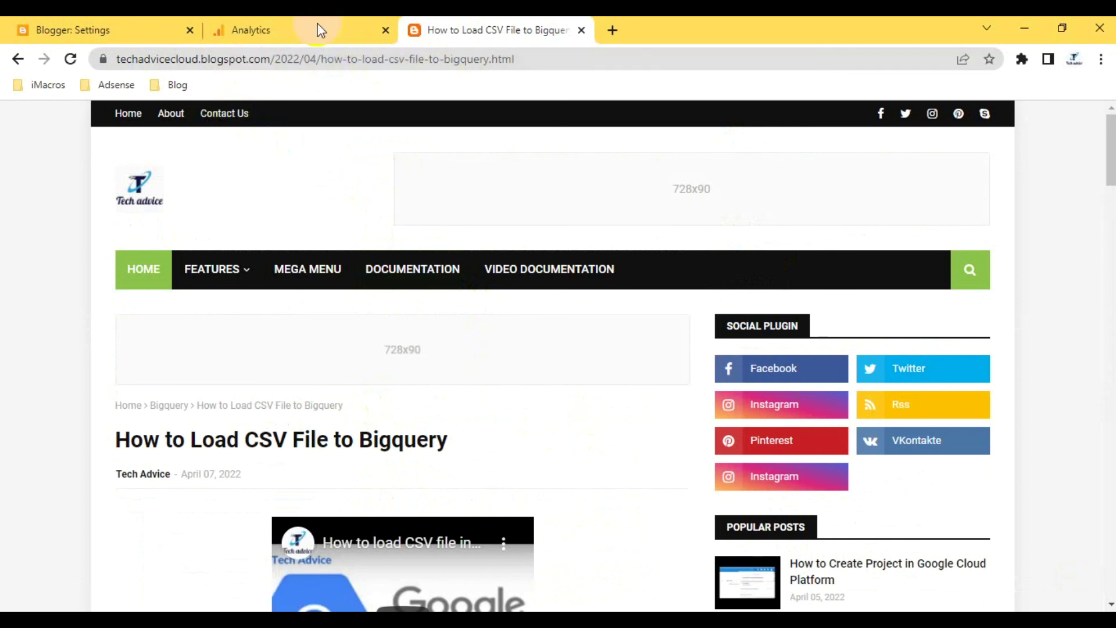
{"action": "left_click", "coordinate": [250, 24]}
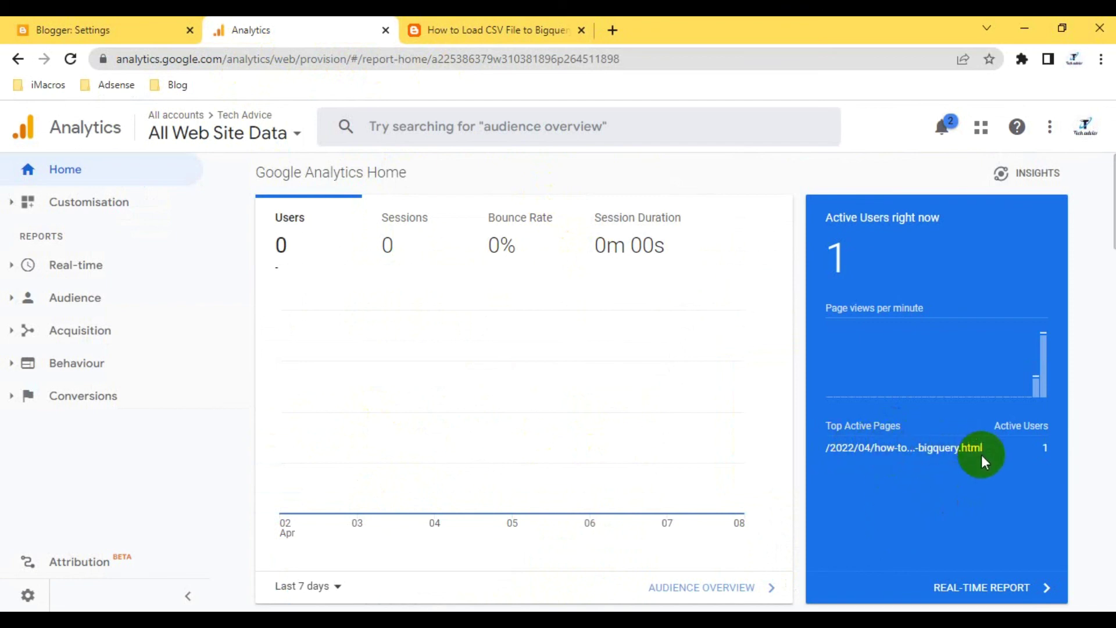
{"action": "scroll", "coordinate": [982, 456], "scroll_direction": "down", "scroll_amount": 10}
{"action": "scroll", "coordinate": [981, 454], "scroll_direction": "down", "scroll_amount": 4}
Check the linked property ID in Blogger, then chart Sessions instead of Users on Home.
{"action": "scroll", "coordinate": [981, 455], "scroll_direction": "up", "scroll_amount": 2}
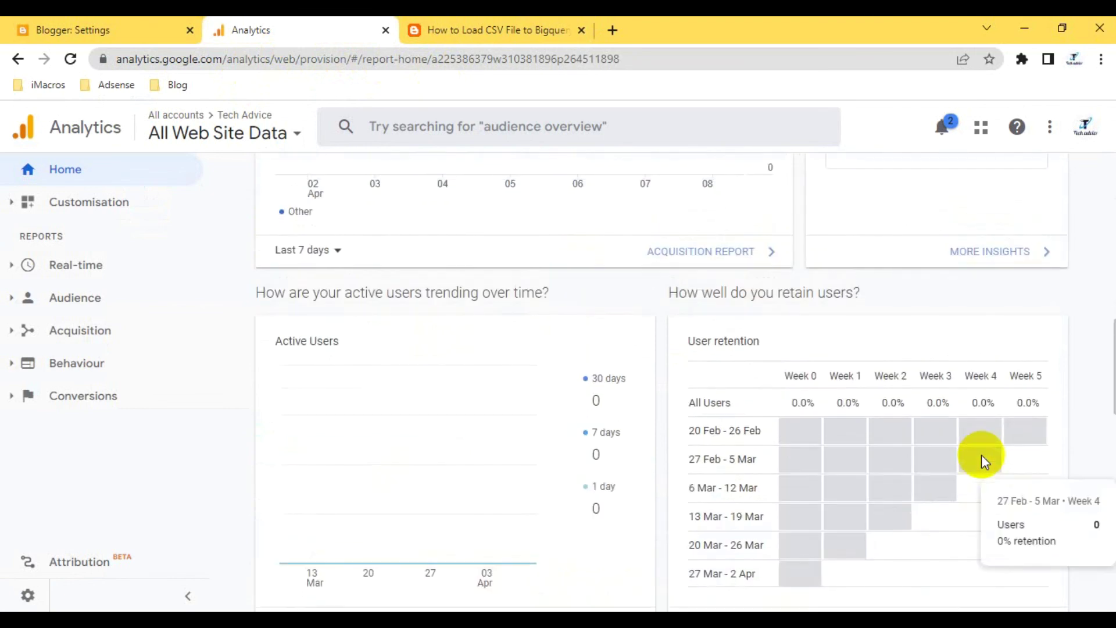
{"action": "scroll", "coordinate": [982, 454], "scroll_direction": "down", "scroll_amount": 2}
{"action": "scroll", "coordinate": [981, 455], "scroll_direction": "up", "scroll_amount": 2}
{"action": "scroll", "coordinate": [981, 454], "scroll_direction": "up", "scroll_amount": 12}
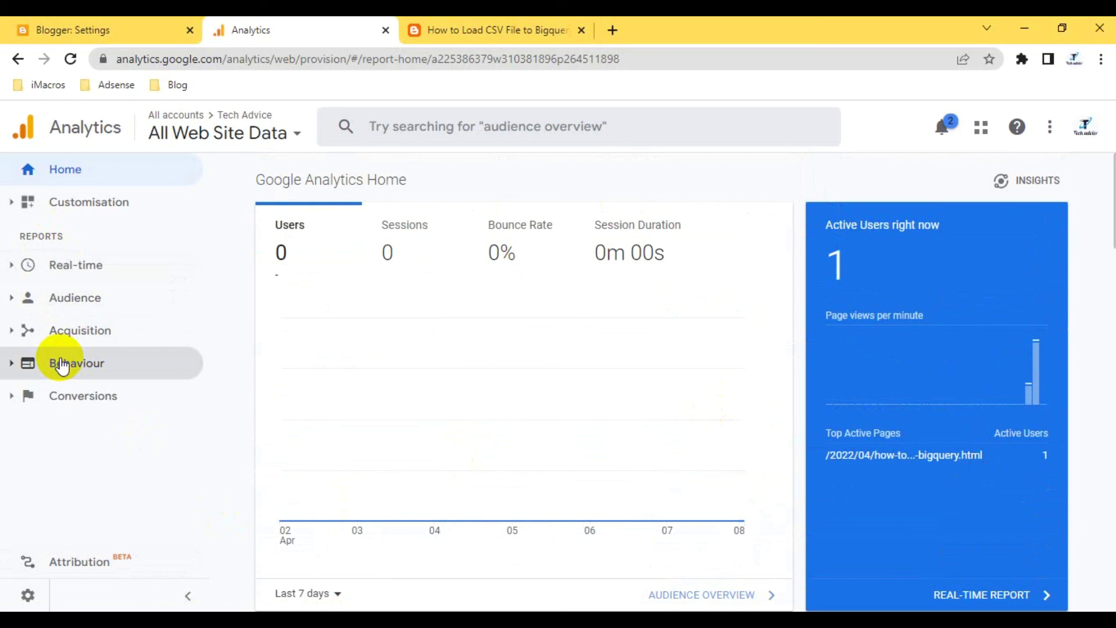
{"action": "left_click", "coordinate": [95, 20]}
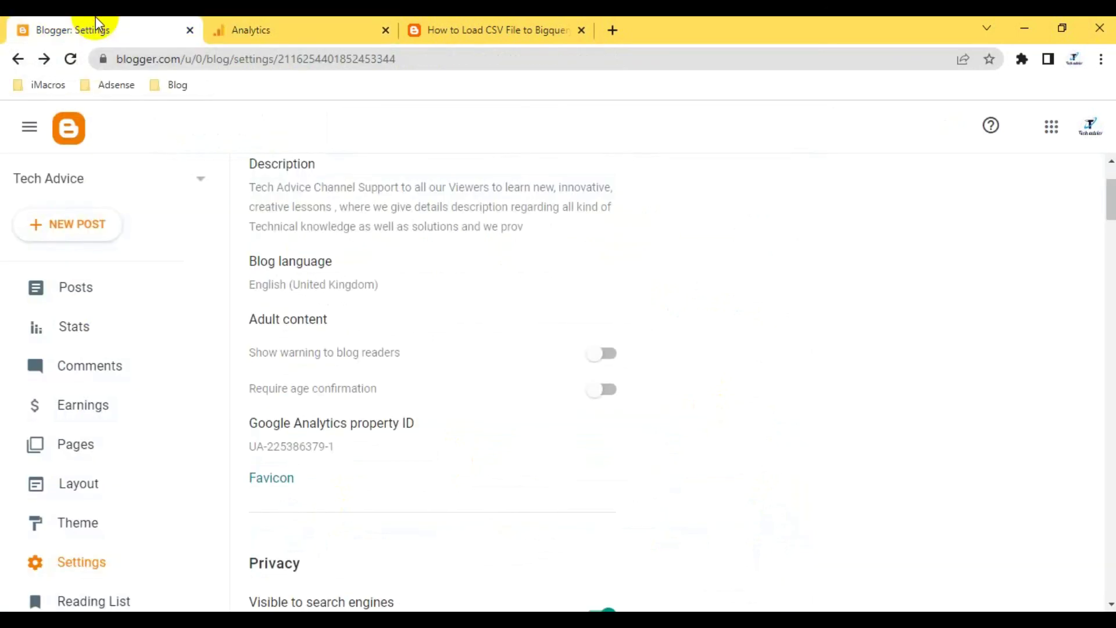
{"action": "left_click", "coordinate": [257, 20]}
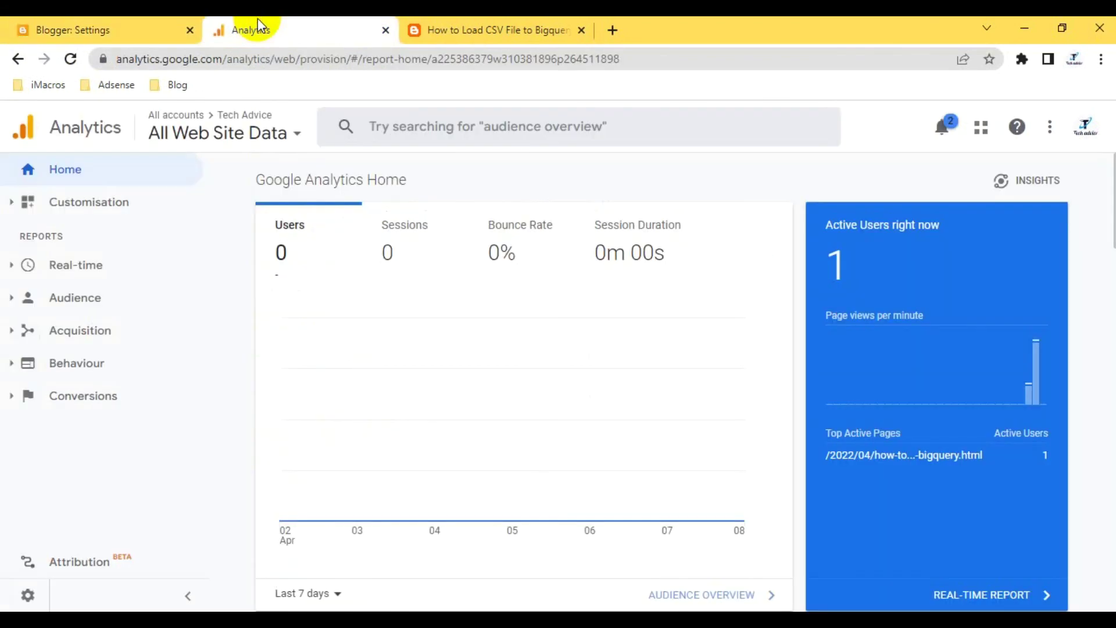
{"action": "left_click", "coordinate": [402, 230]}
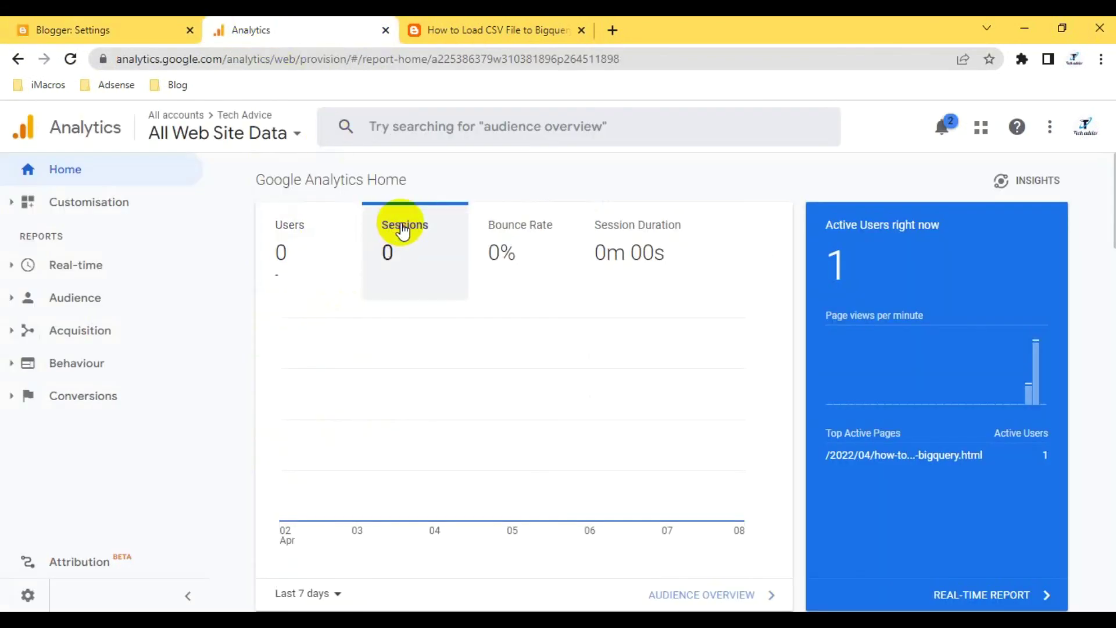